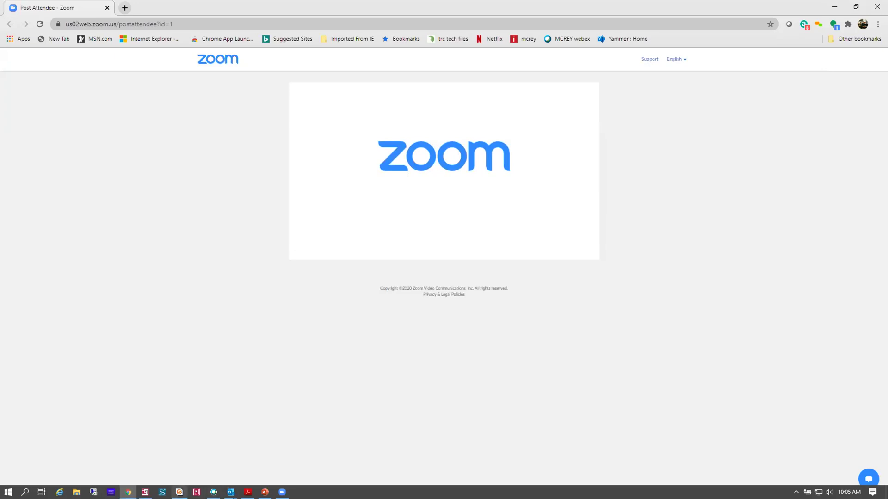
Switch to Integrated Architecture Builder and review the hardware layouts of both ControlLogix chassis, the CMX controller and both 5094 FLX001 racks.
click(144, 492)
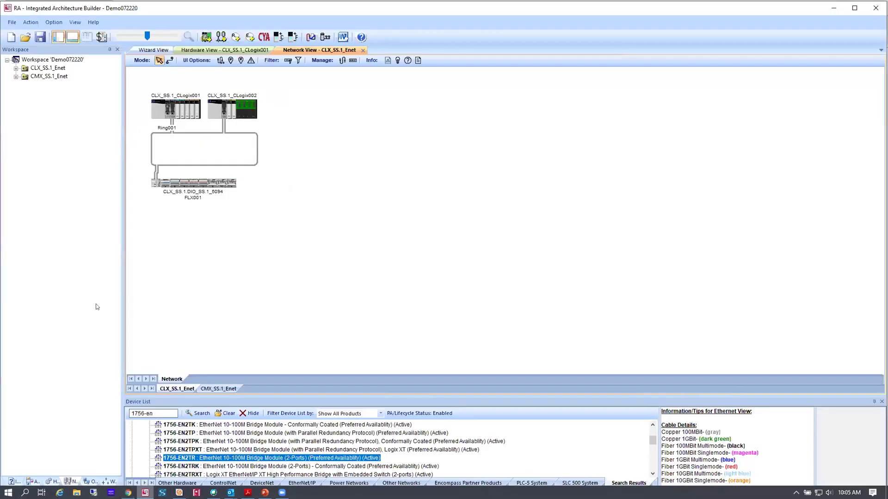
click(54, 479)
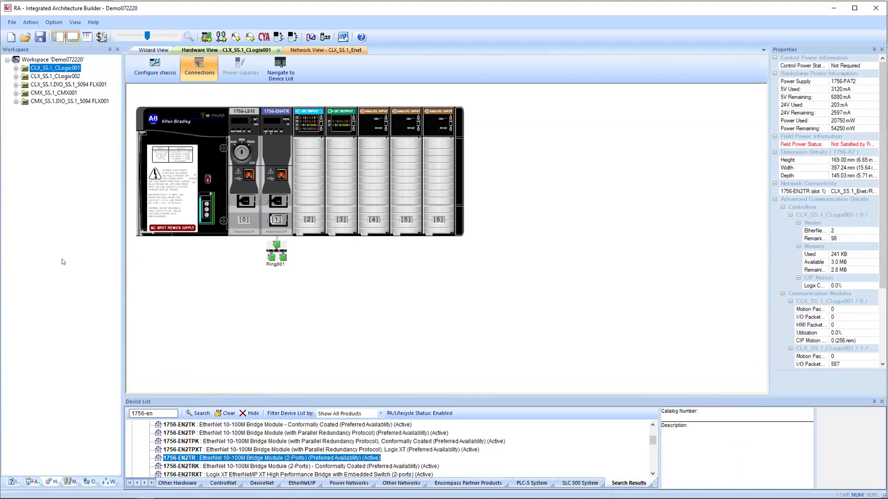
click(55, 78)
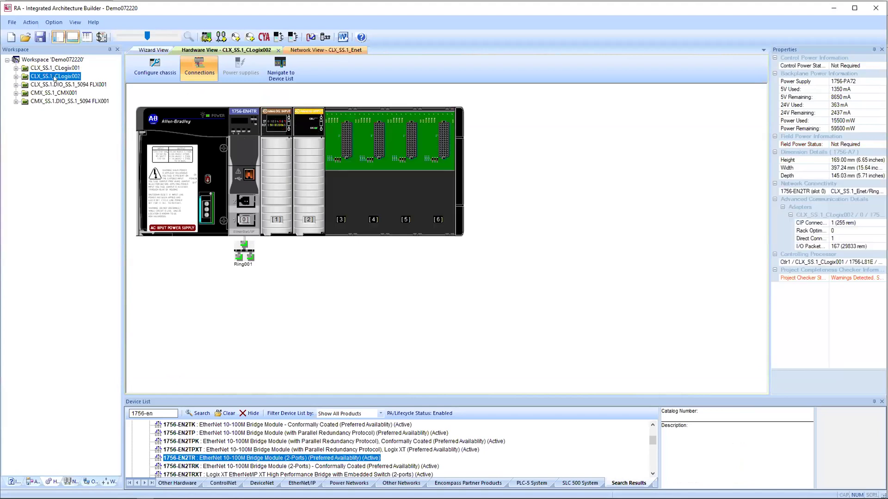
click(53, 85)
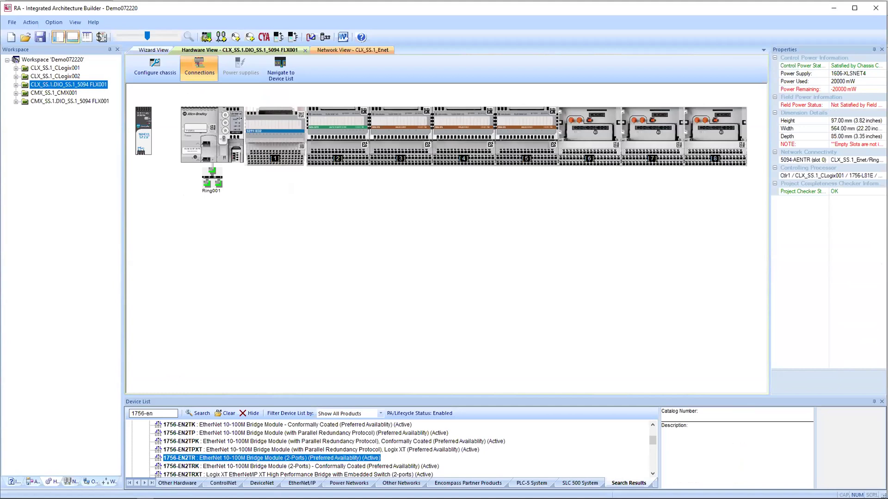
click(57, 93)
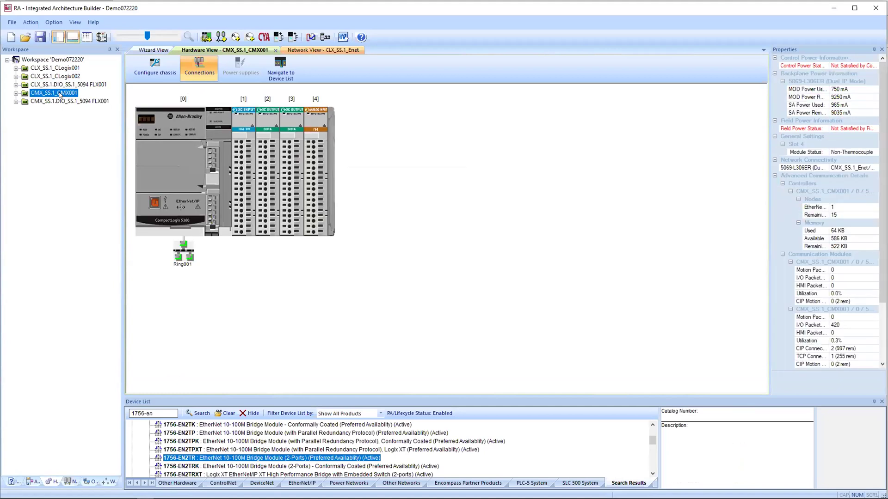
click(64, 102)
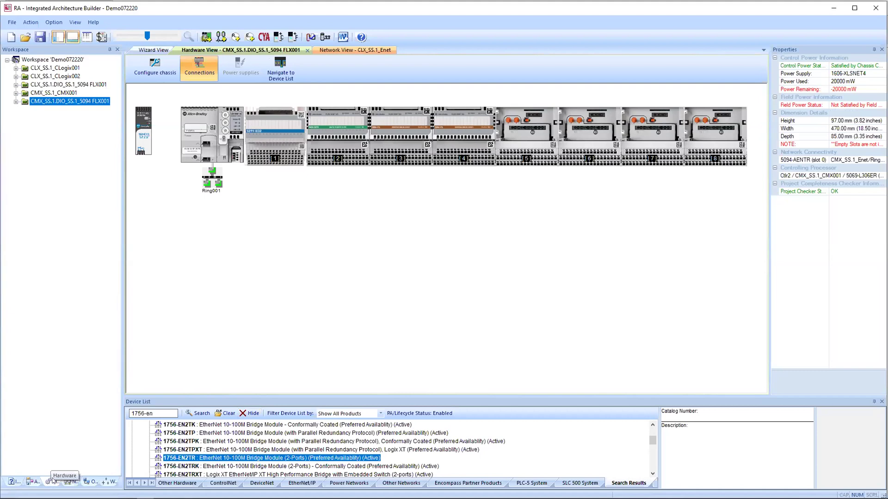
Review the ring layouts of the CLX_SS.1_Enet and CMX_SS.1_Enet networks and the chassis details of CLX_SS.1_CLogix001.
click(69, 482)
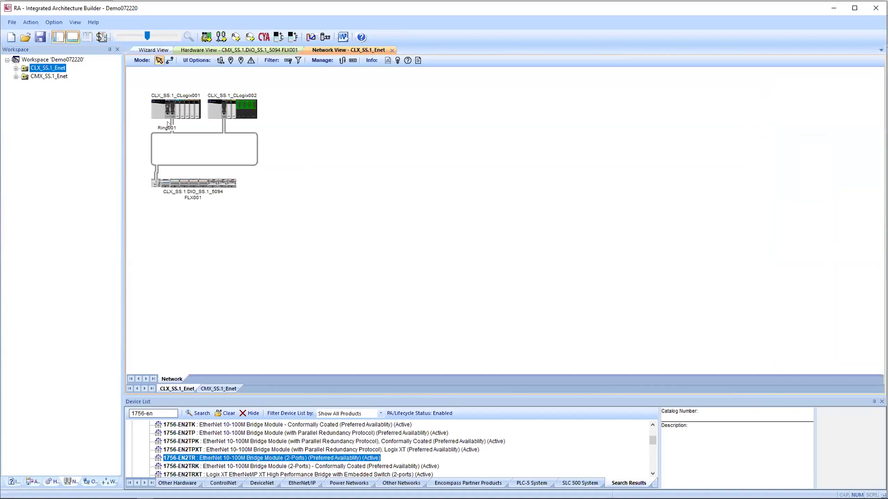
mouse_move(175, 109)
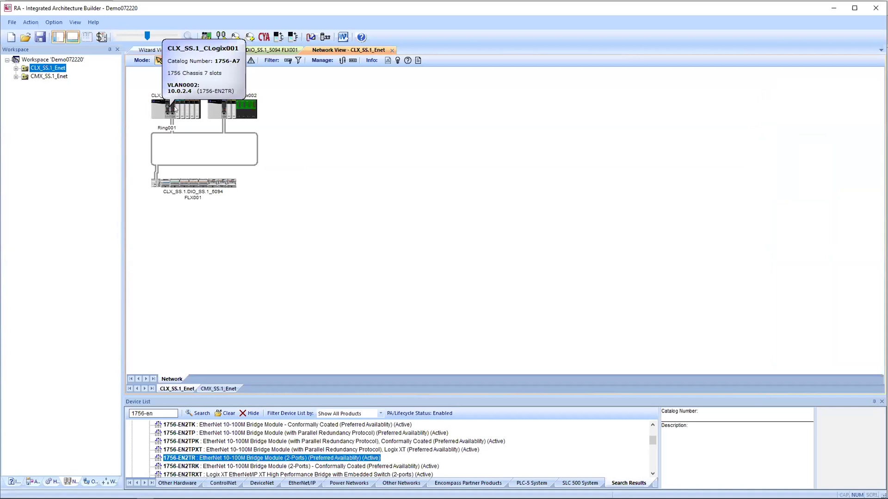
click(52, 77)
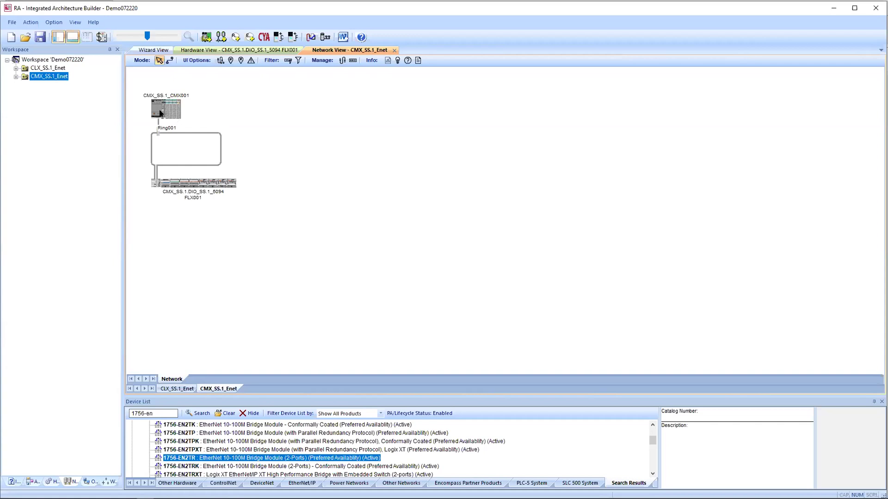
click(61, 68)
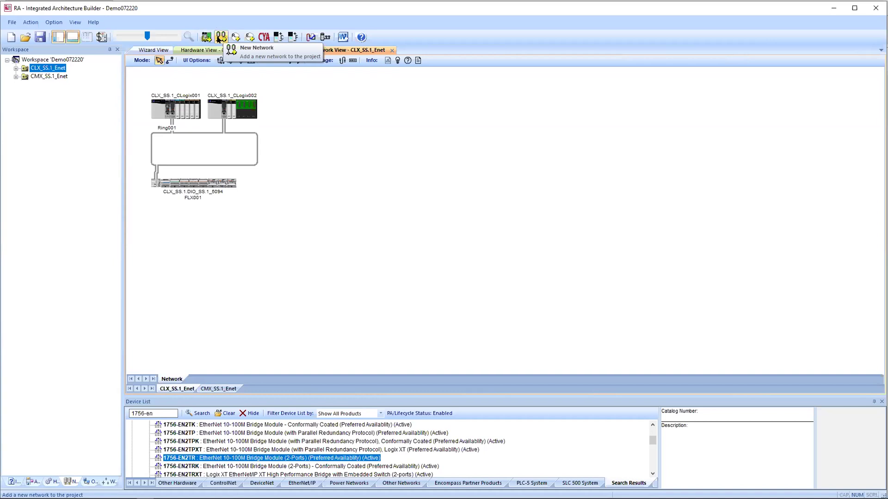
Start a new integrated EtherNet/IP network named EtherNet/IP001 using the CPwE Layout Wizard.
click(220, 38)
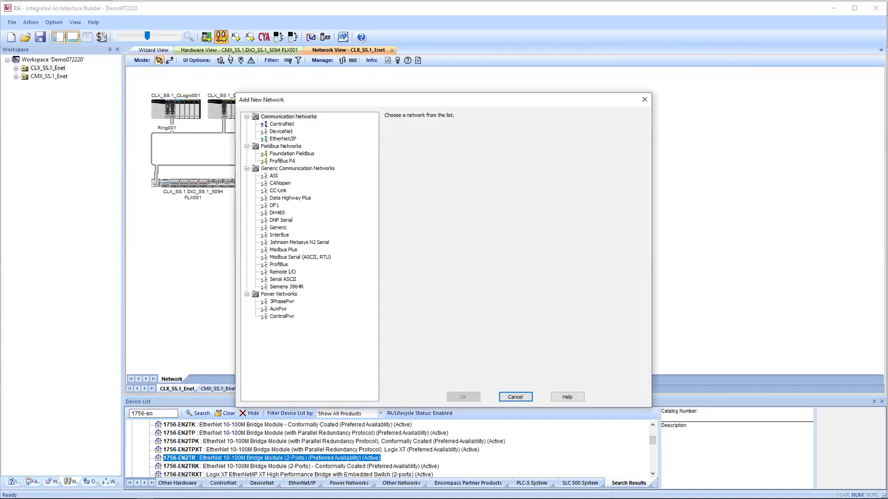
click(285, 140)
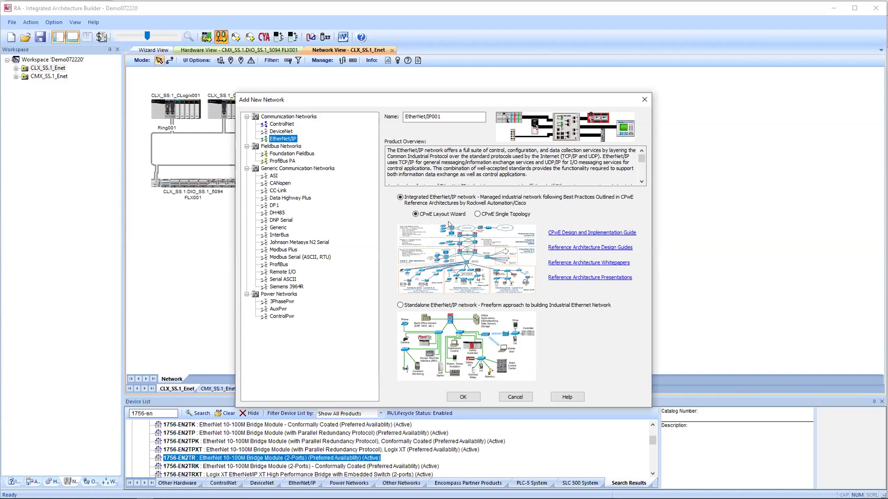
click(469, 398)
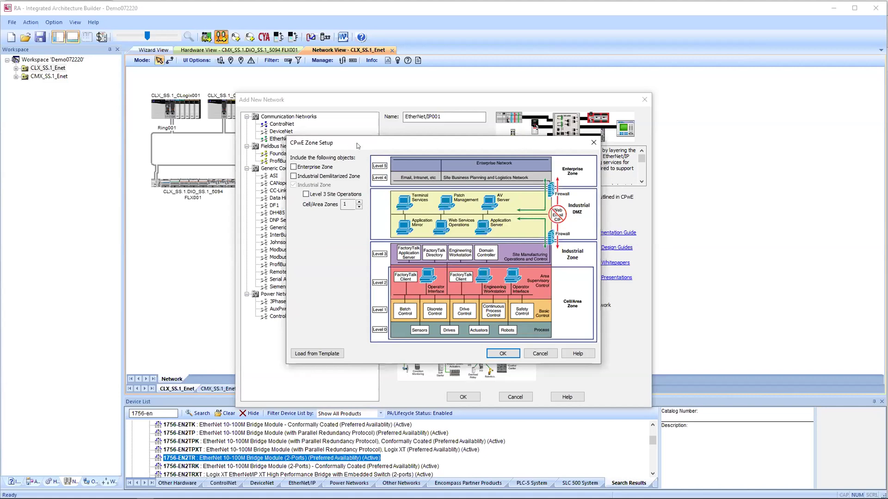
Include the Enterprise Zone, Industrial Demilitarized Zone and Level 3 Site Operations, with three Cell/Area Zones, in the CPwE zone setup.
drag(357, 143, 360, 95)
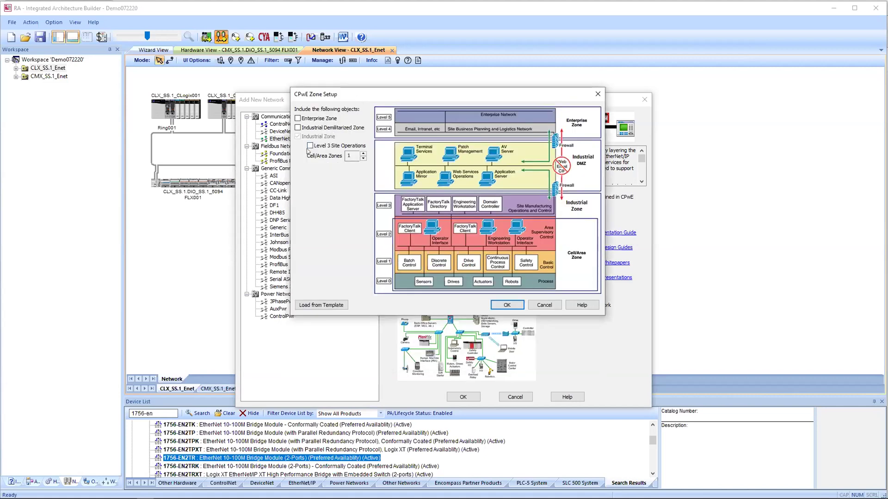
click(297, 119)
click(298, 127)
click(310, 146)
click(508, 304)
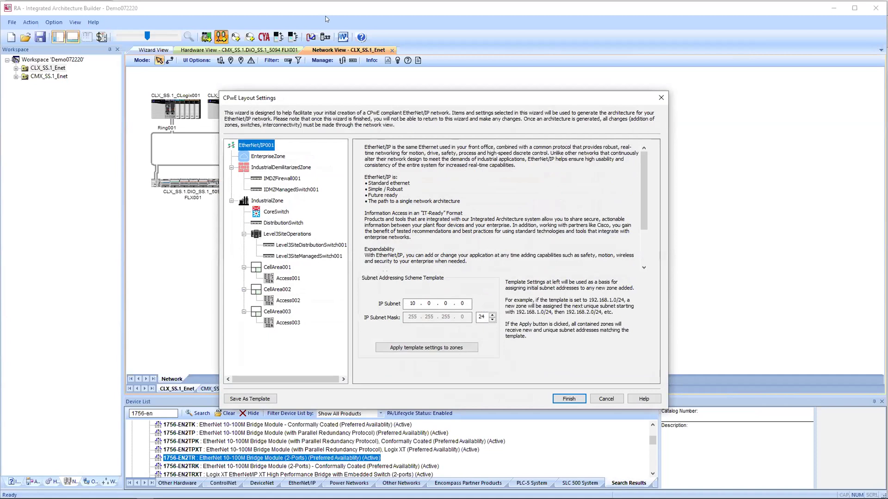
Review the Enterprise and Industrial Demilitarized zones, and accept the Generic IDMZ Firewall with HSRP resiliency and the Flex Links requirement.
click(261, 158)
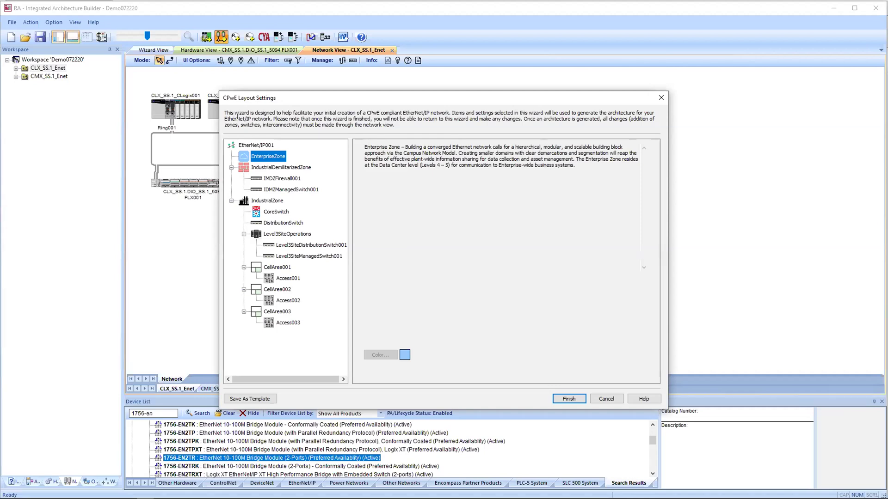
click(282, 168)
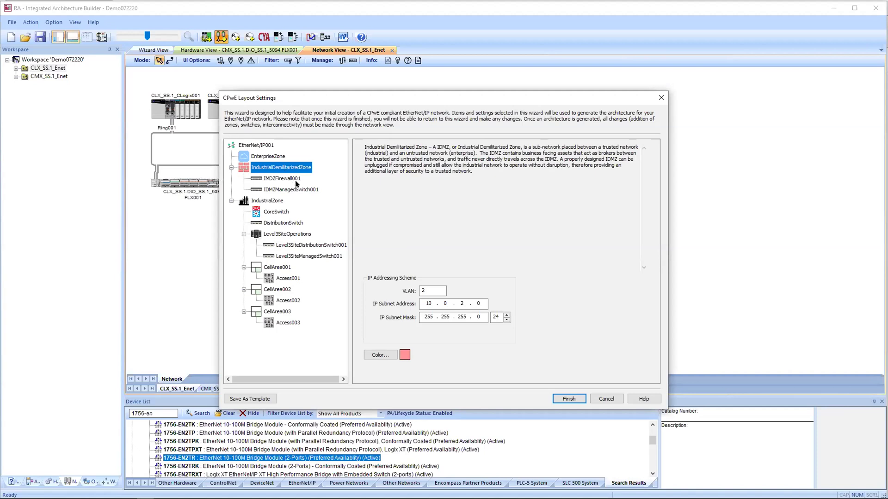
click(292, 177)
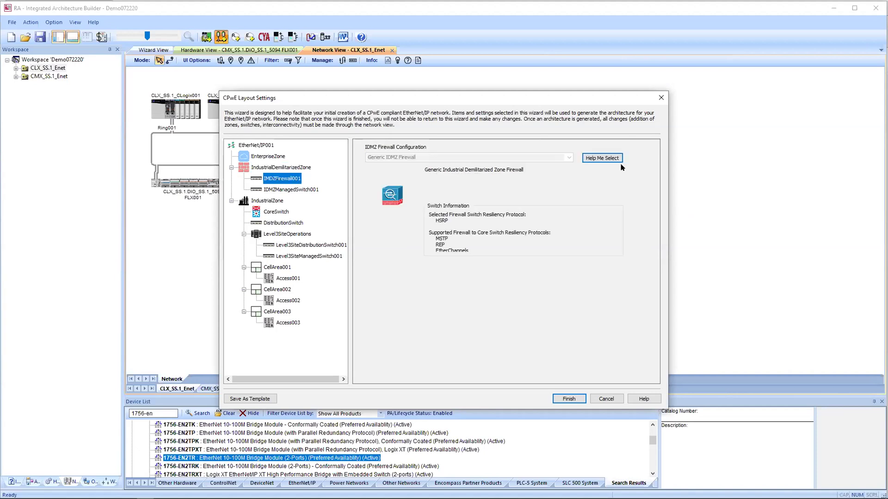
click(604, 158)
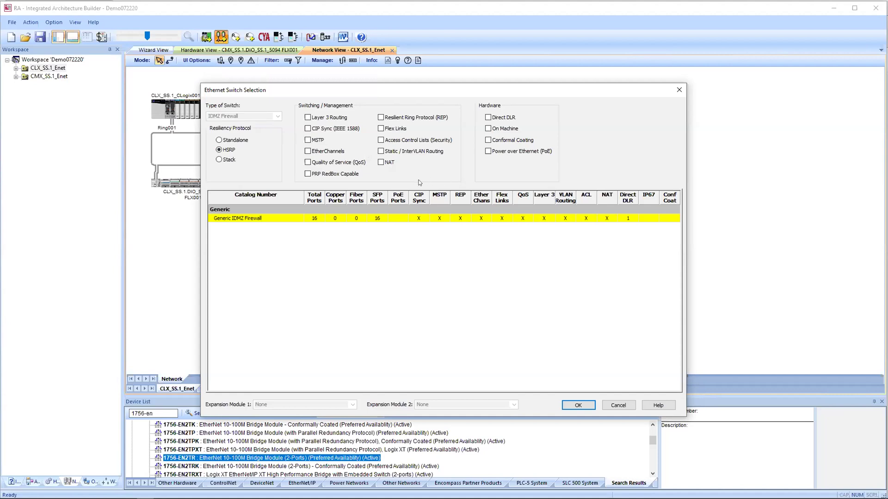
click(380, 129)
mouse_move(234, 153)
click(578, 406)
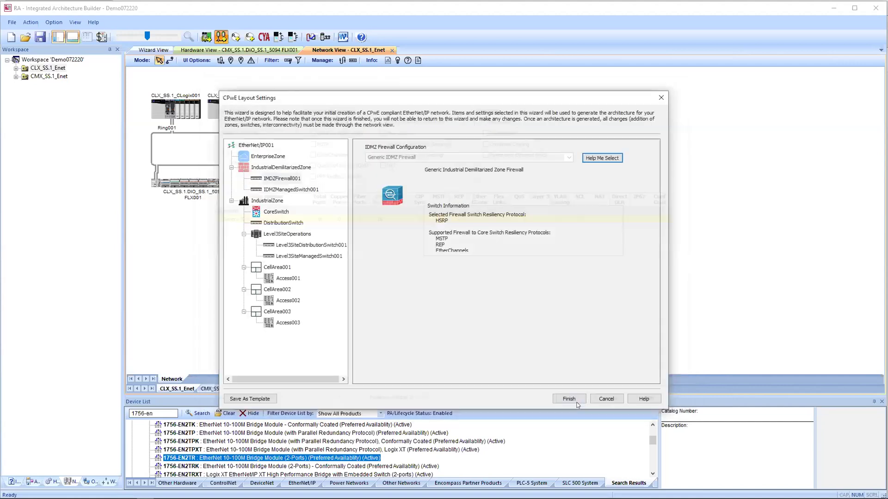
Require CIP Sync (IEEE 1588) for IDMZManagedSwitch001 and accept the Generic IDMZ Switch.
click(289, 191)
click(602, 159)
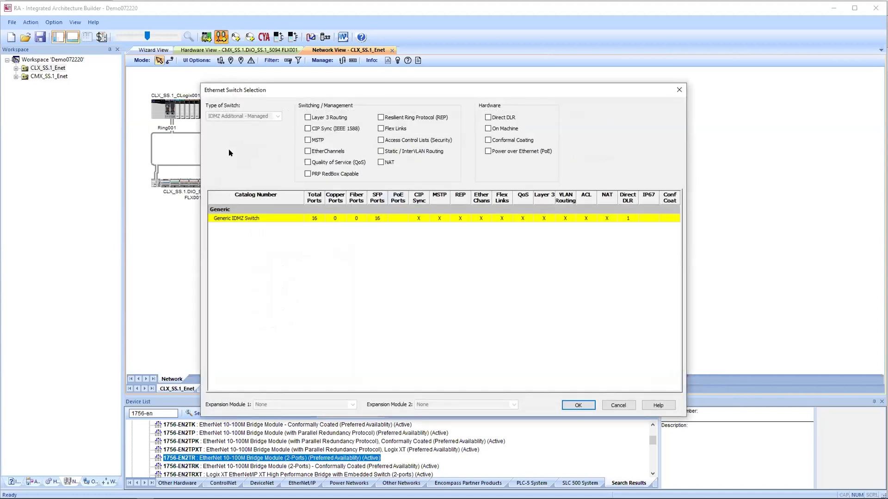
click(306, 130)
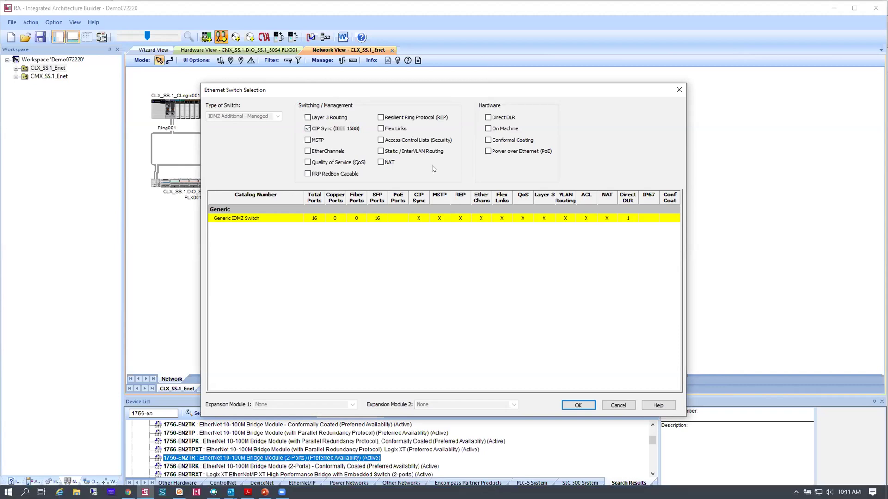
click(579, 404)
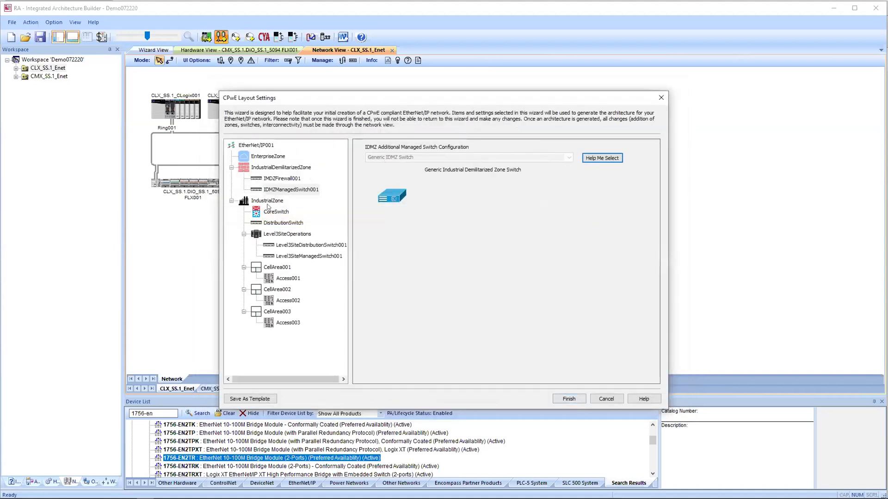
Set the distribution switch to Stack resiliency with Flex Links and EtherChannels, using the Cisco WS-C3750X-24S-E.
click(291, 224)
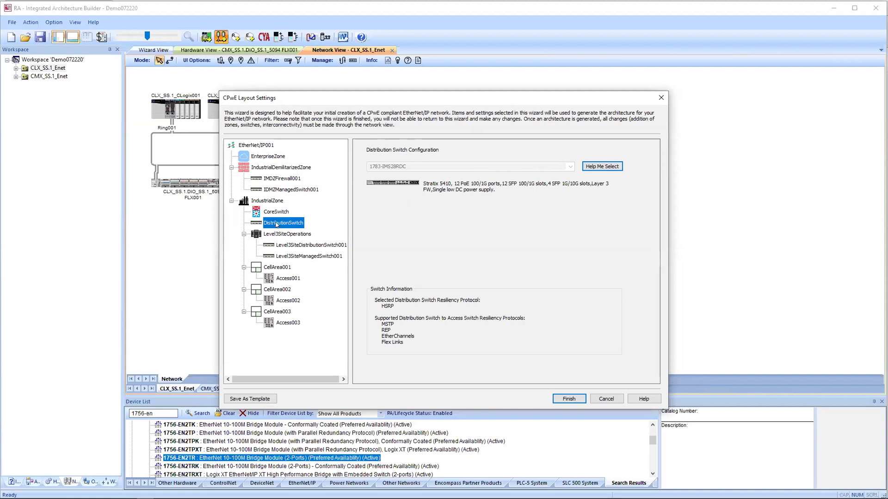
click(593, 166)
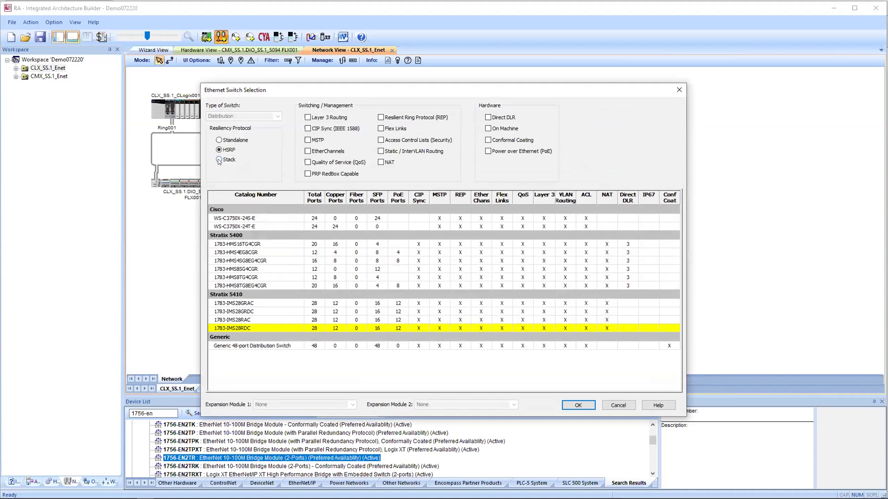
click(219, 159)
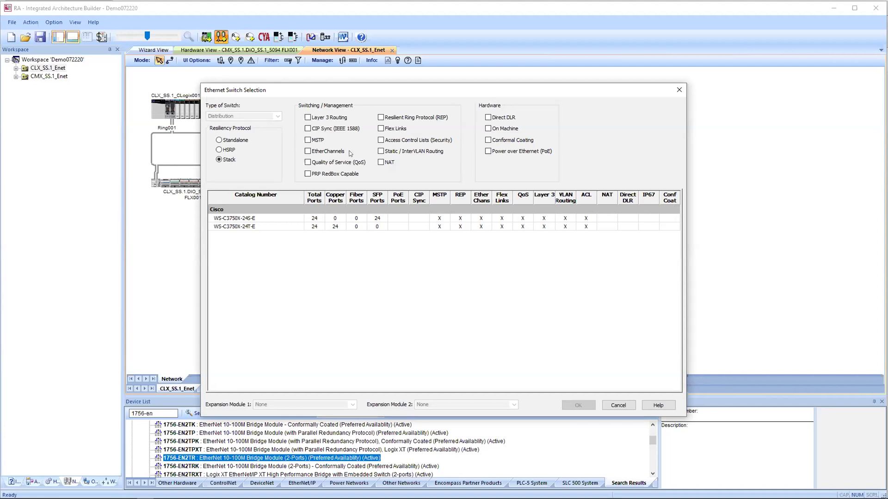
click(381, 128)
mouse_move(308, 152)
click(307, 151)
click(276, 227)
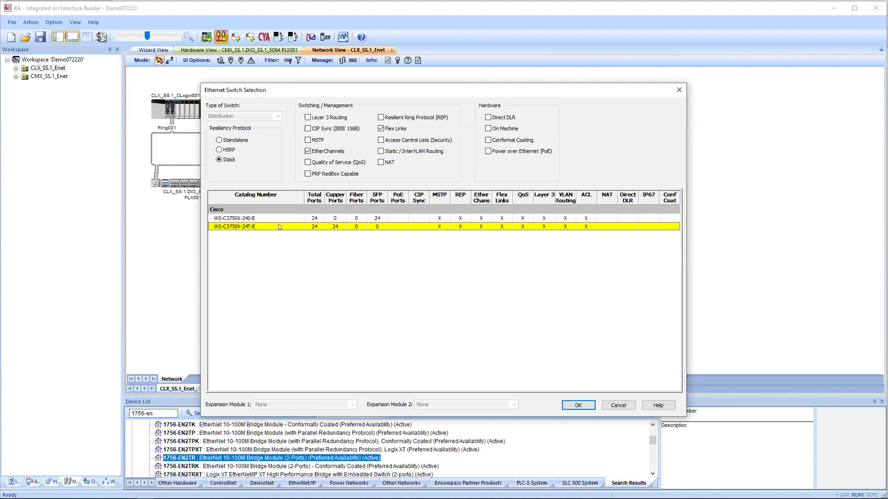
click(279, 219)
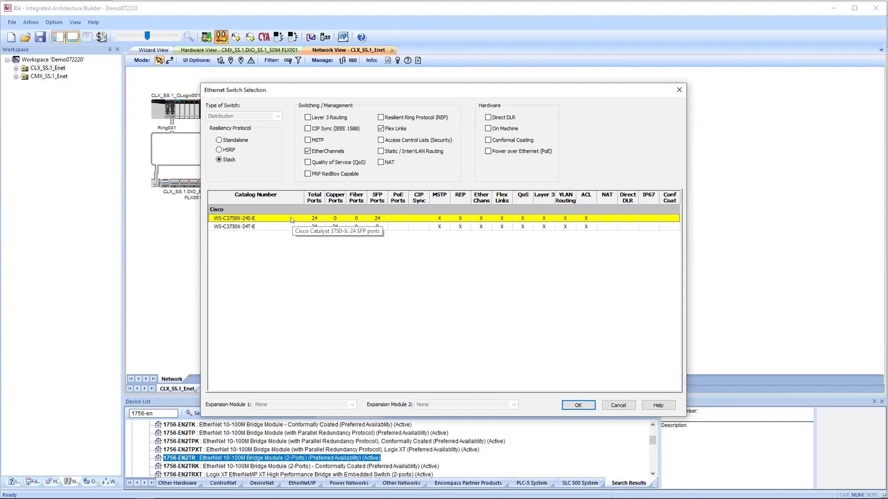
click(578, 405)
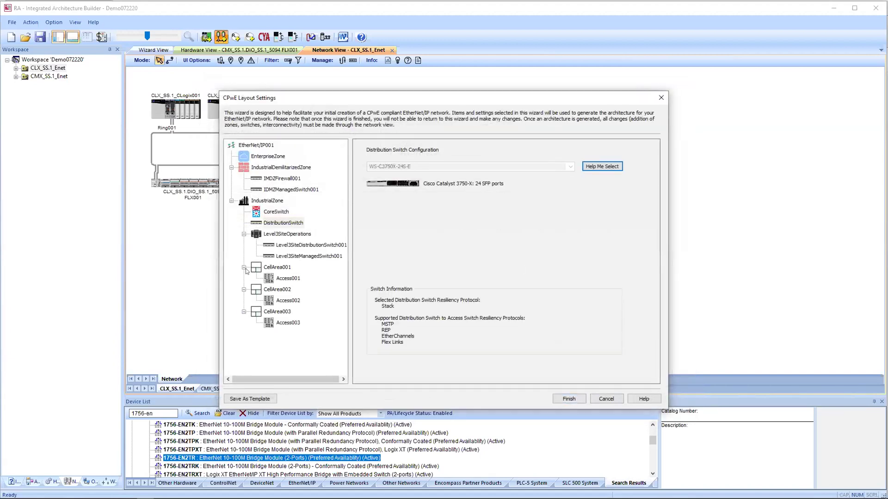
Accept 1783-BMS10CGN for Access001 with Flex Links, Direct DLR and NAT required, and finish the wizard to generate the network.
click(287, 279)
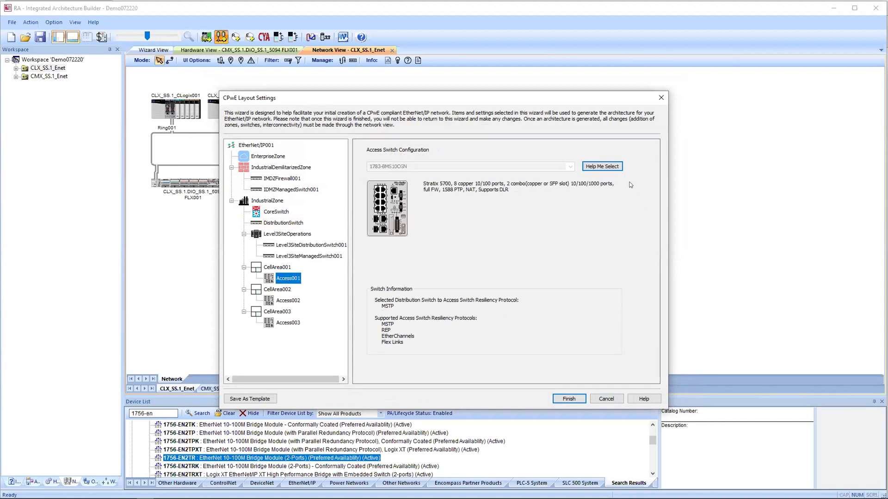
click(597, 165)
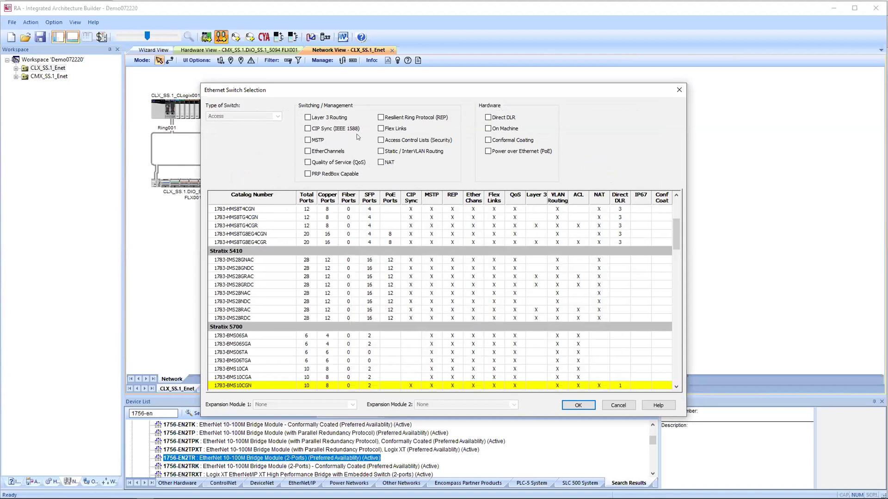
click(381, 129)
click(487, 117)
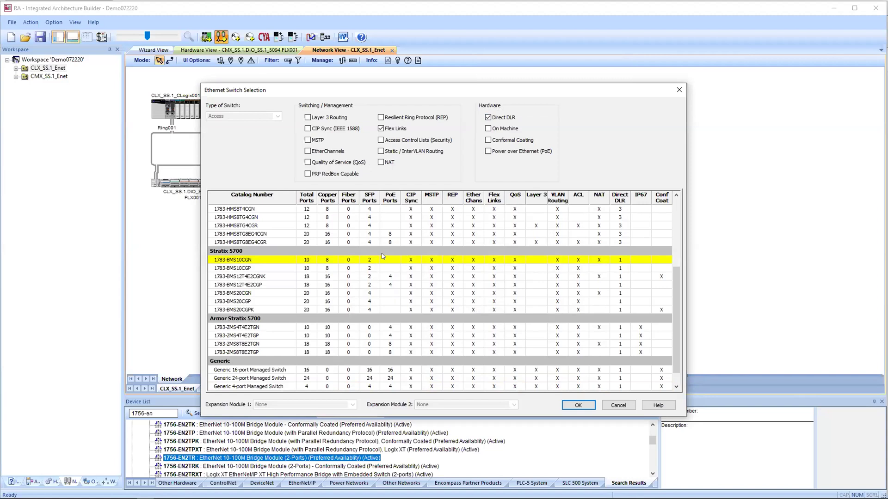
click(380, 163)
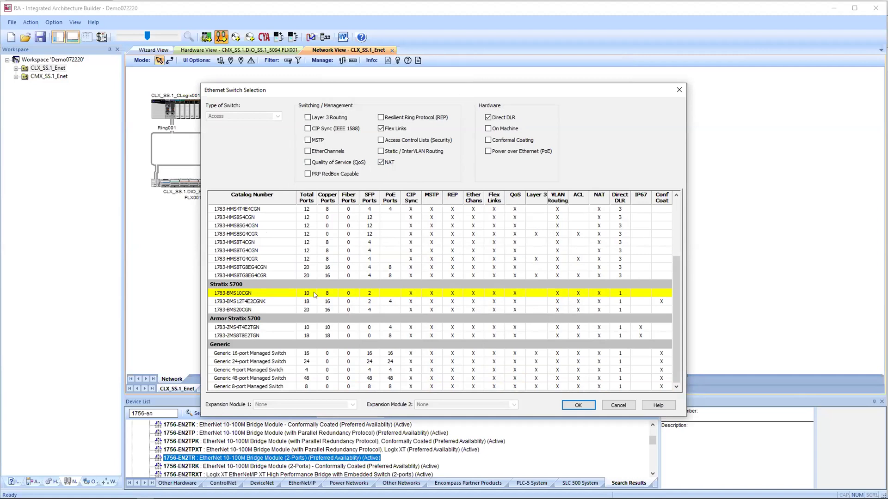
mouse_move(259, 297)
click(586, 409)
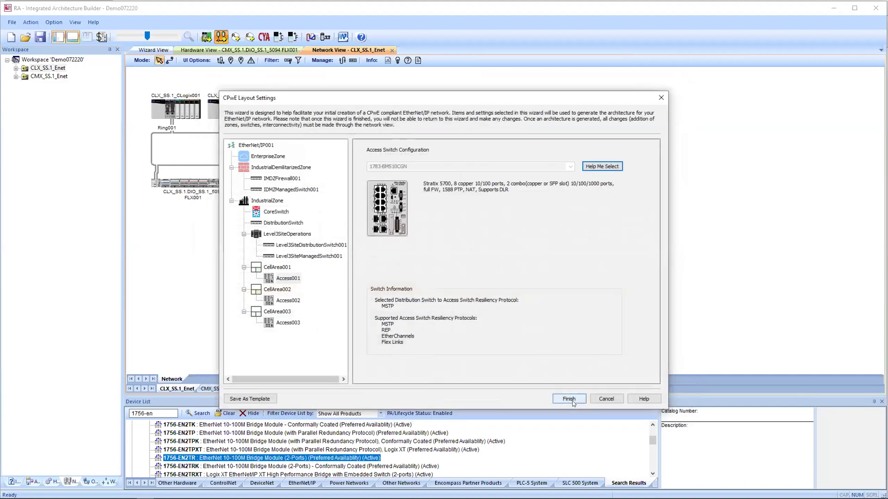
click(572, 399)
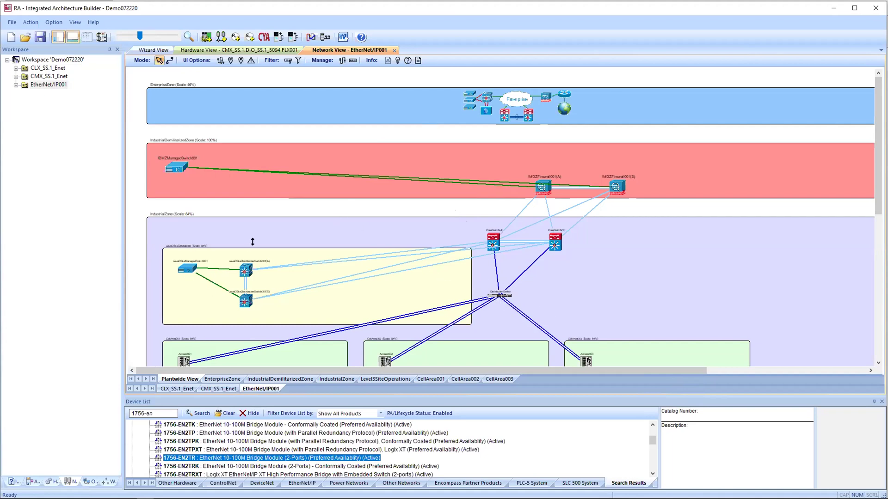
Examine the generated plantwide EtherNet/IP001 network, its cell areas, the Access001 switch ports and the CMX_SS.1_Enet network.
mouse_move(245, 271)
scroll(267, 261, down, 3)
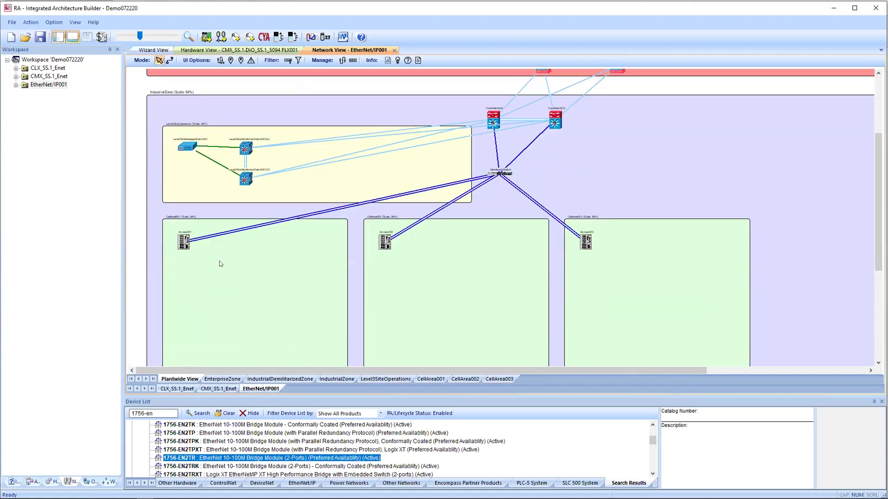
mouse_move(383, 242)
scroll(624, 132, down, 3)
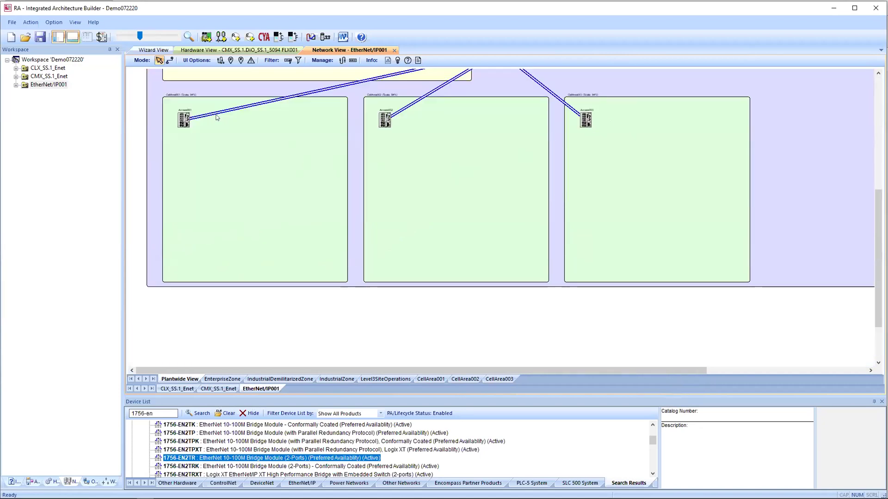
click(186, 128)
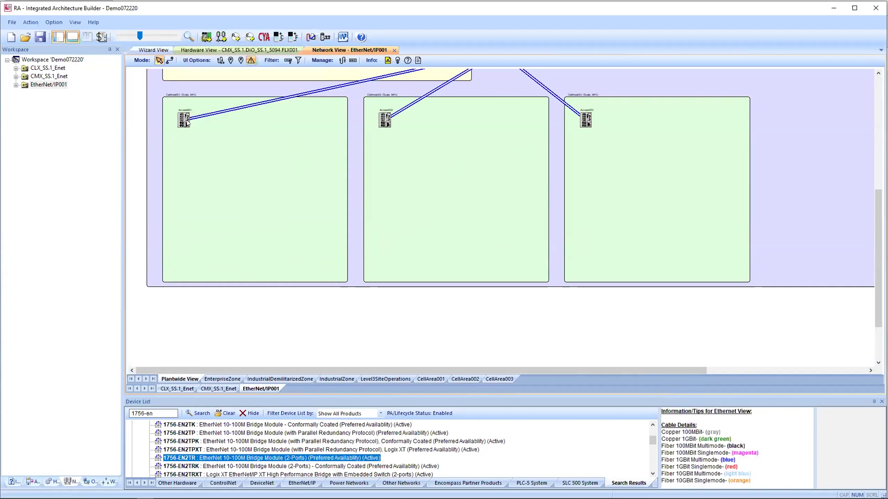
double_click(188, 121)
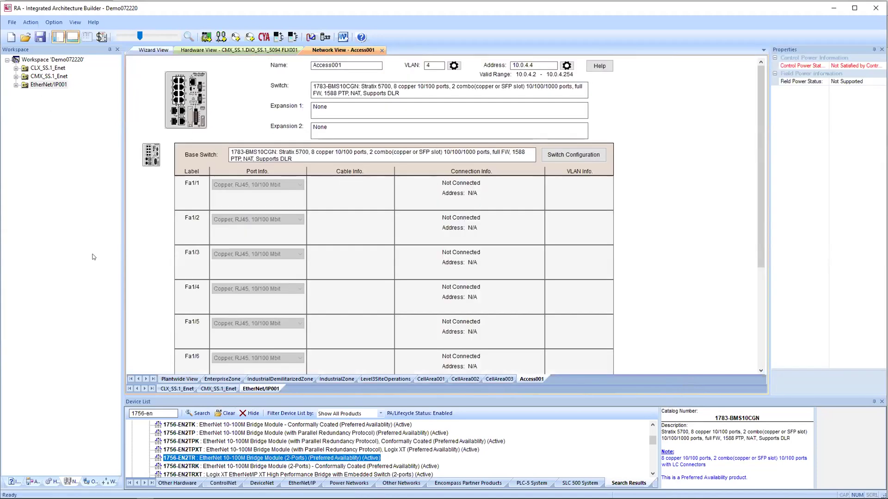
click(208, 389)
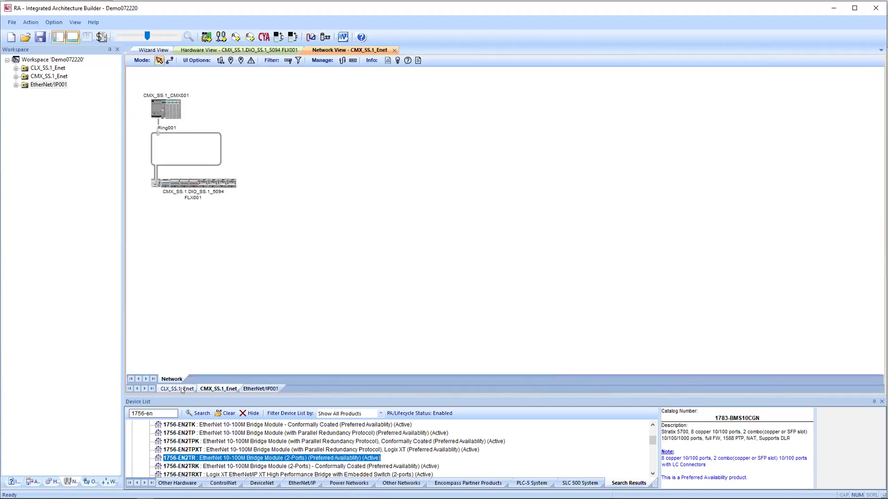
click(185, 390)
click(253, 389)
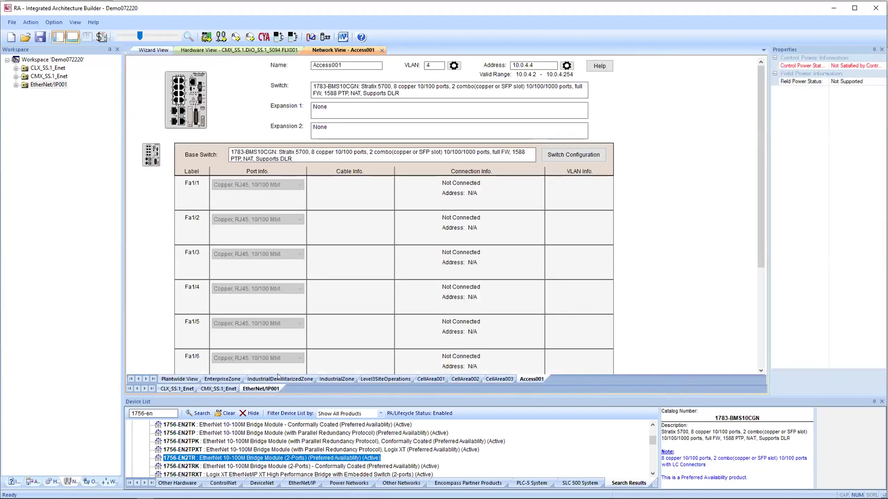
Rename the Access001 switch in CellArea001 as zon1.
click(431, 379)
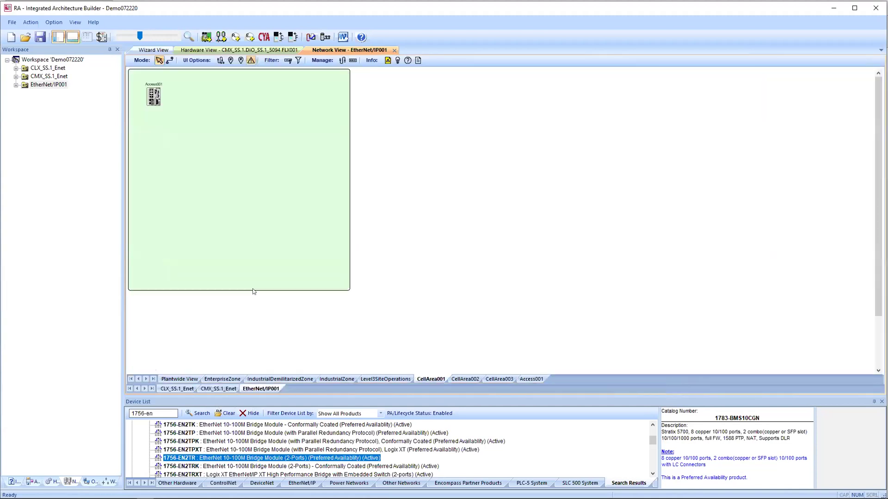
right_click(153, 92)
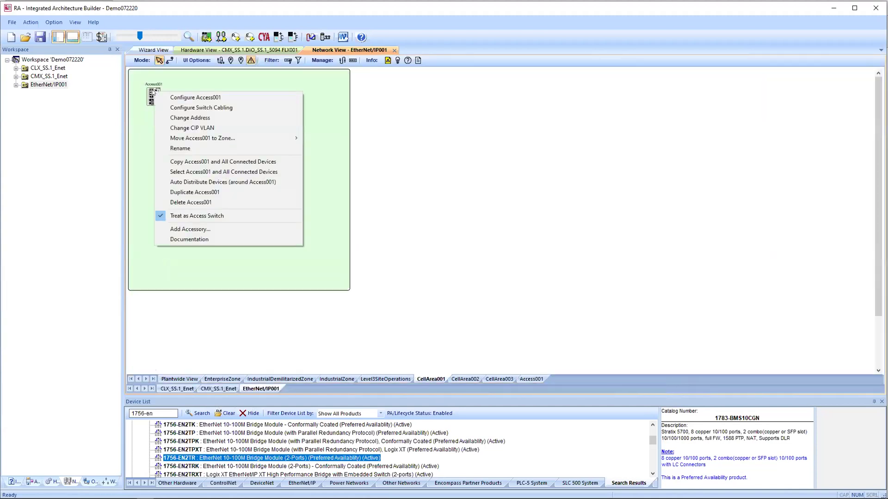
click(193, 147)
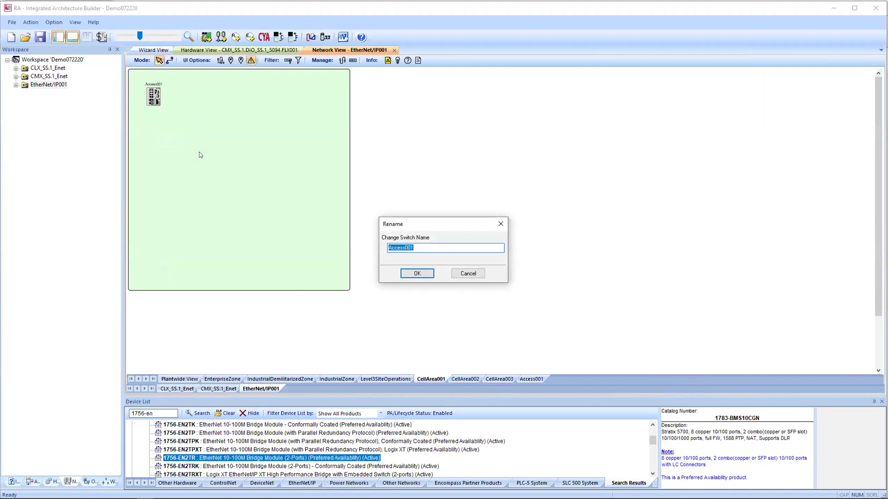
text(zon1)
click(417, 274)
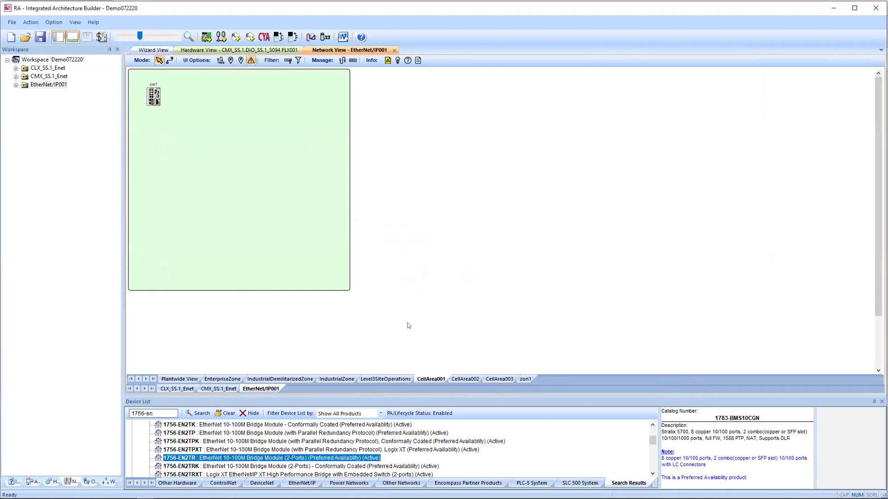
Rename the Access002 switch in CellArea002 as zone 2.
click(463, 379)
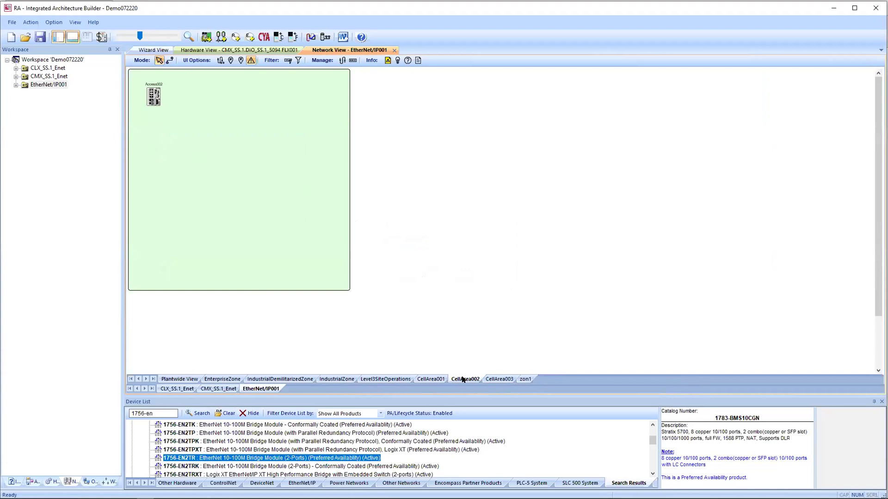
right_click(148, 92)
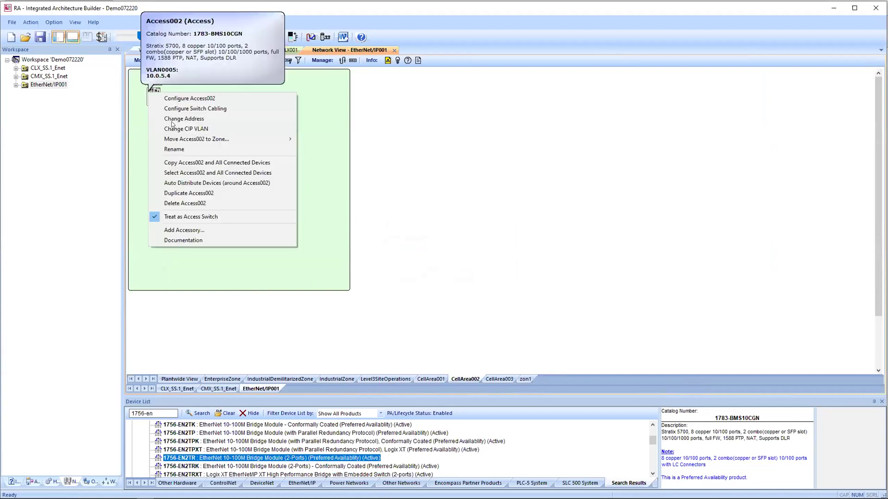
click(190, 150)
text(zone 2)
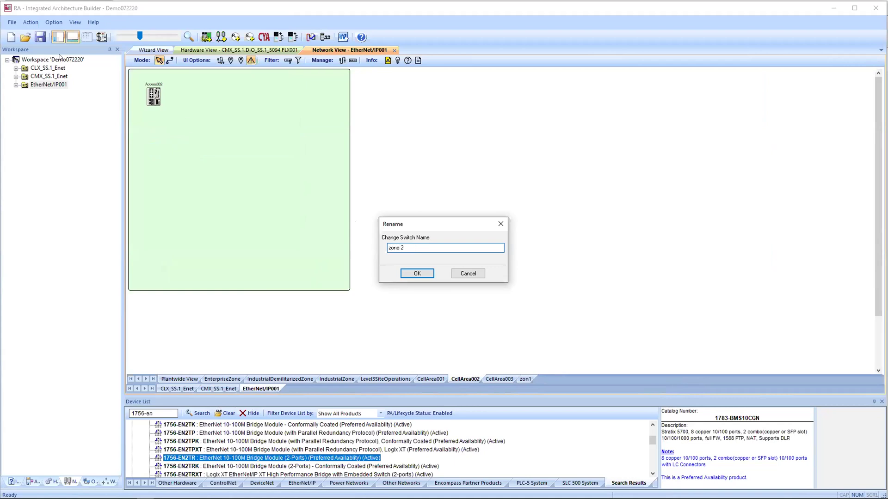
click(417, 274)
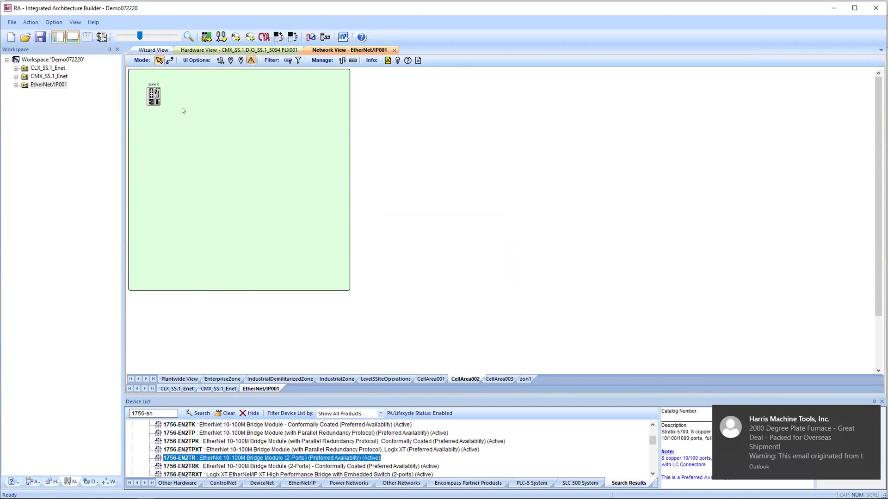
mouse_move(159, 91)
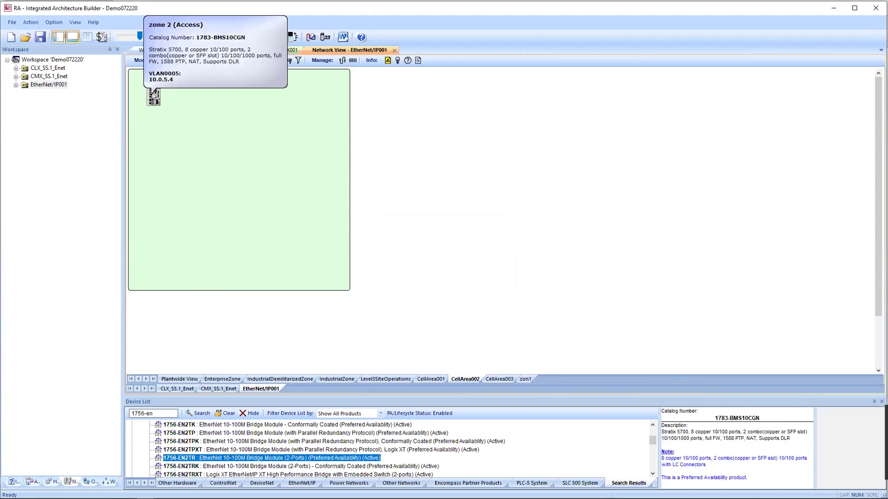
Replace the 1756-IF16 analog input module in slot 6 of the CLX_SS.1_CLogix001 chassis with a 1756-EN2TR bridge module.
click(52, 482)
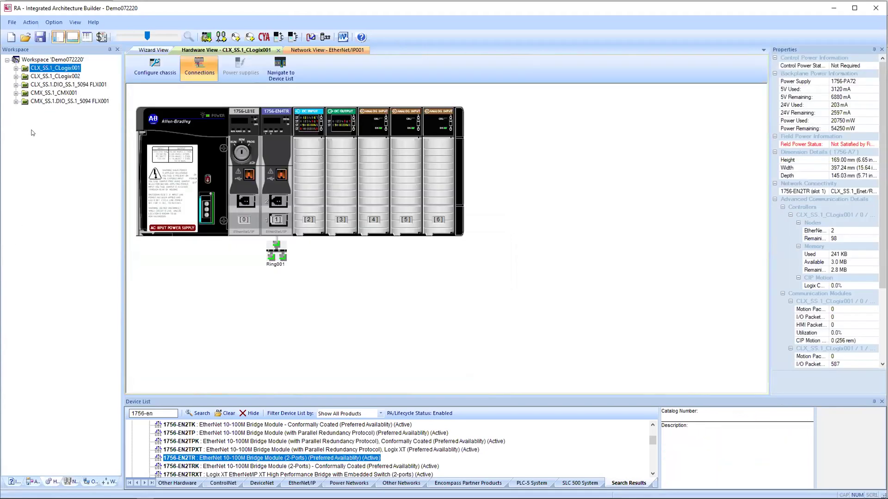
click(48, 76)
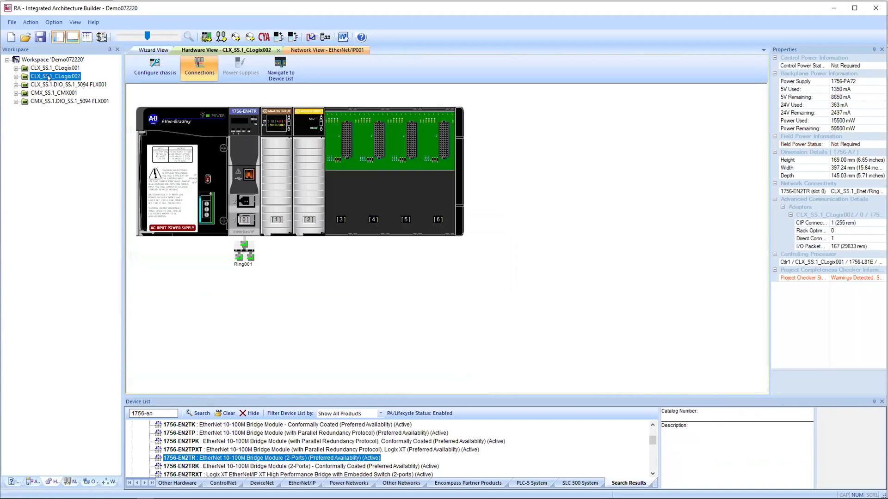
click(49, 69)
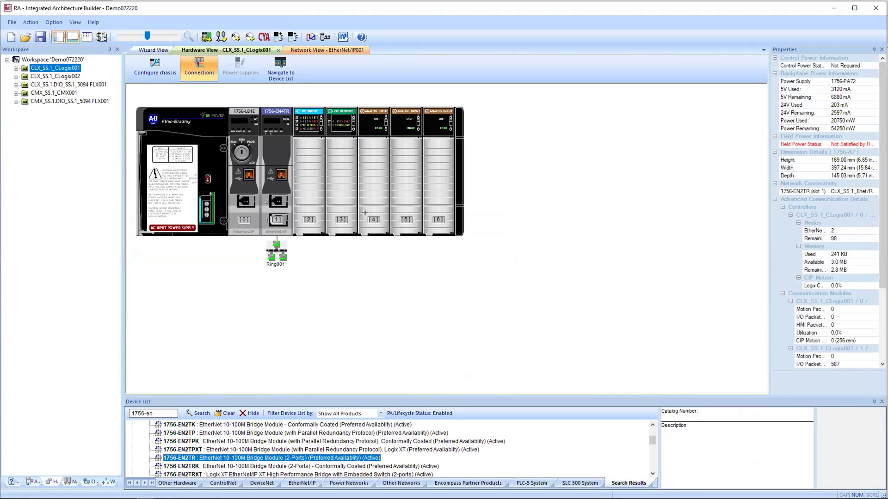
click(431, 205)
right_click(430, 205)
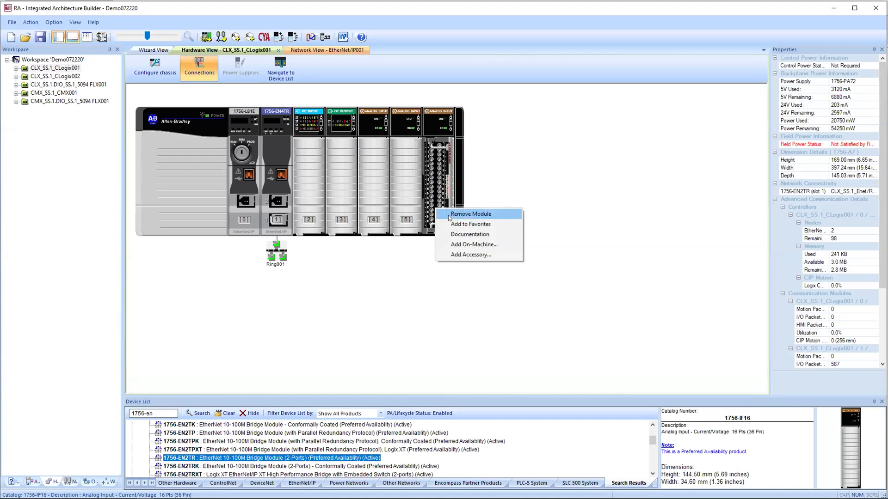
click(456, 214)
click(415, 276)
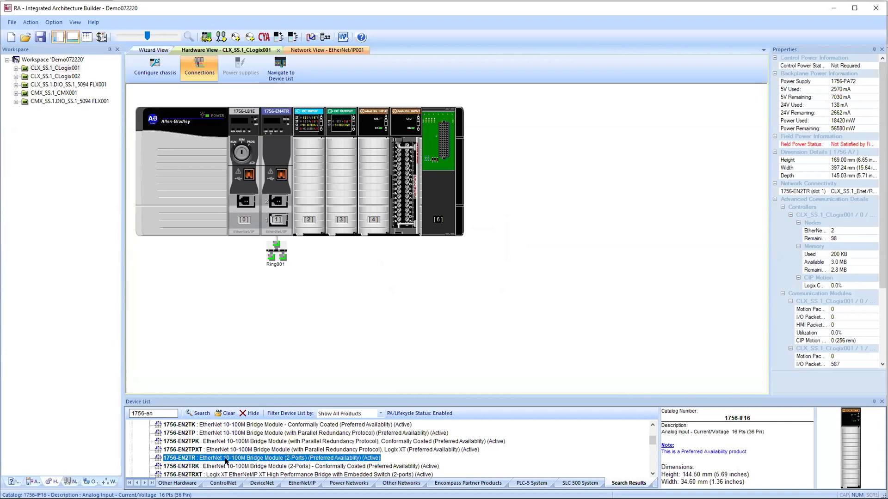
drag(227, 461, 439, 203)
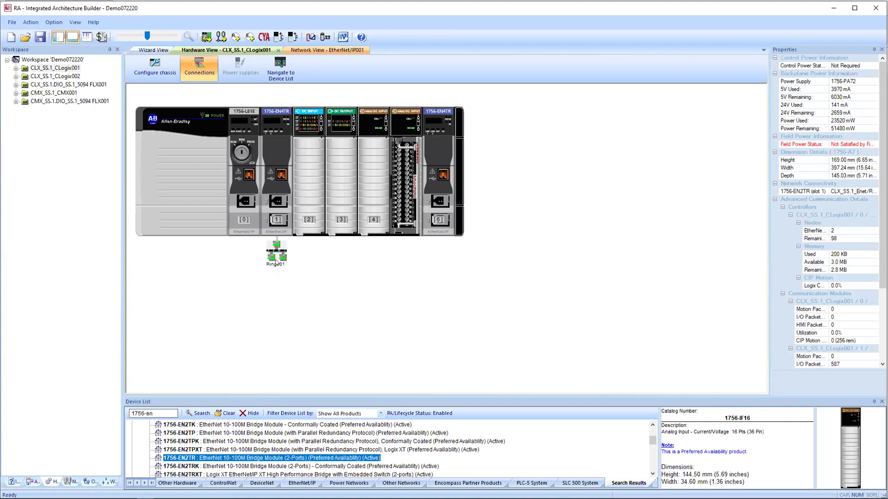
Connect Port 1 of the 1756-L81E controller in CLX_SS.1_CLogix001 to the zon1 switch in CellArea001 of EtherNet/IP001.
right_click(242, 206)
mouse_move(314, 263)
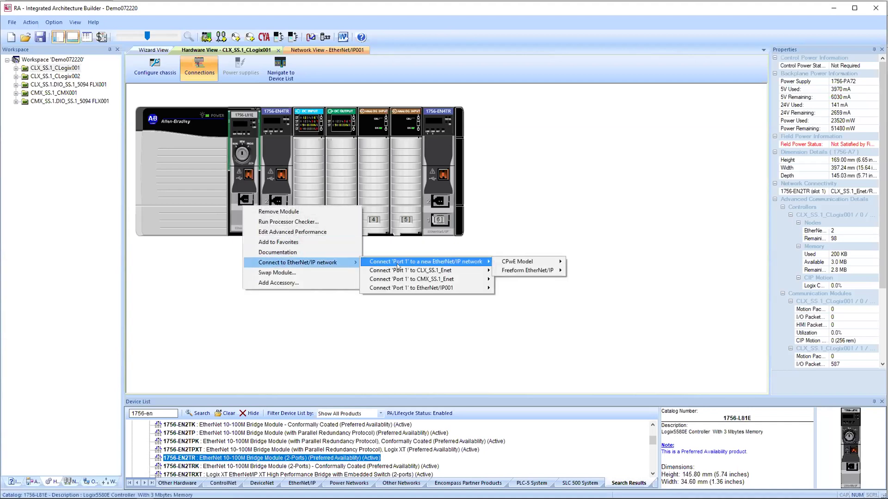
mouse_move(418, 273)
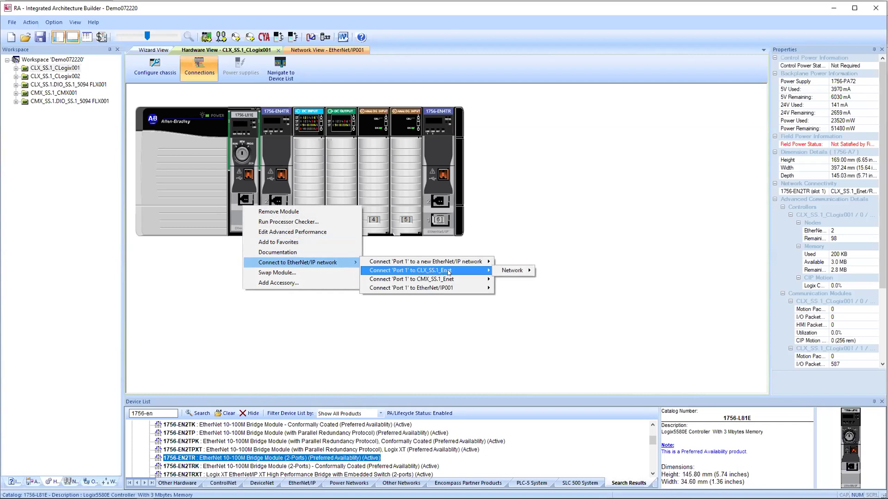
mouse_move(515, 271)
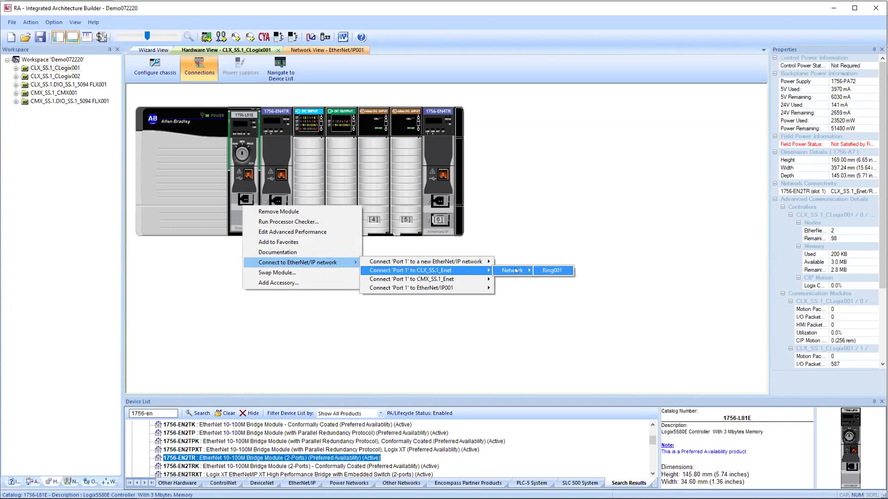
mouse_move(483, 262)
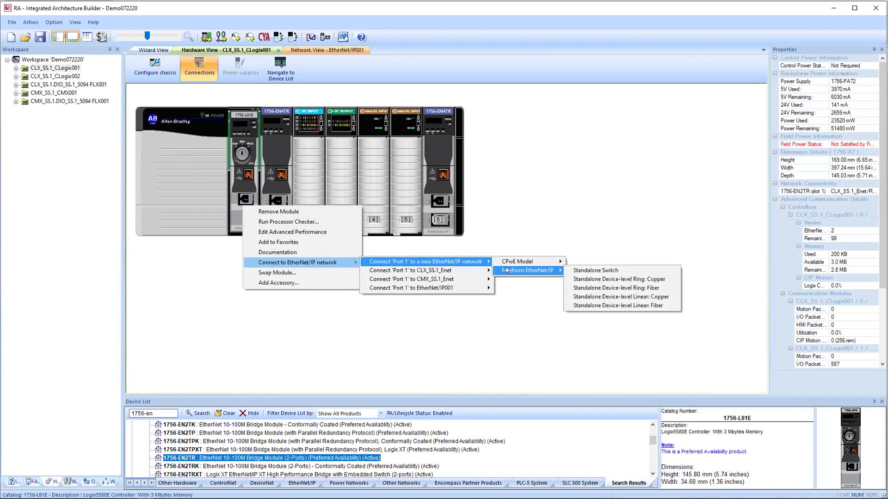
mouse_move(466, 288)
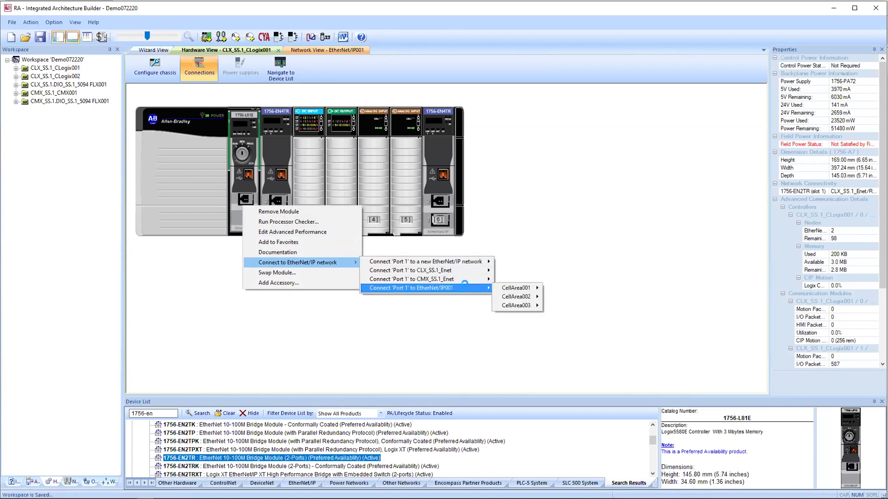
mouse_move(504, 288)
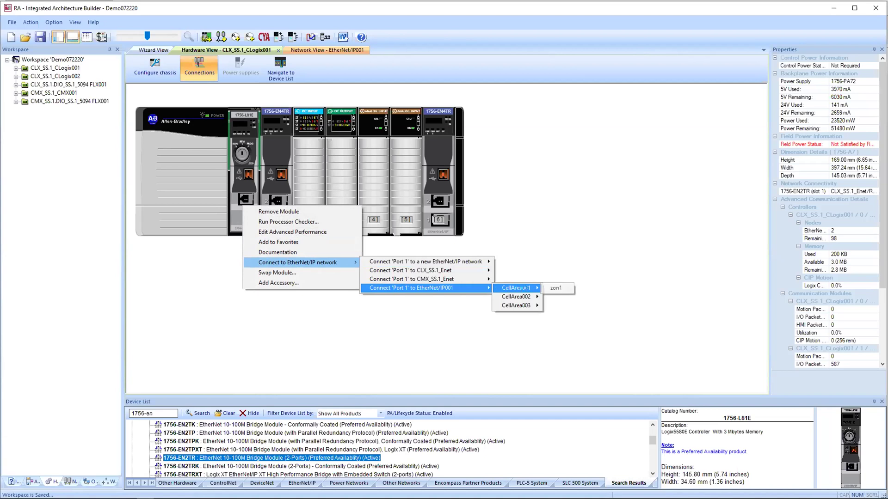
click(555, 288)
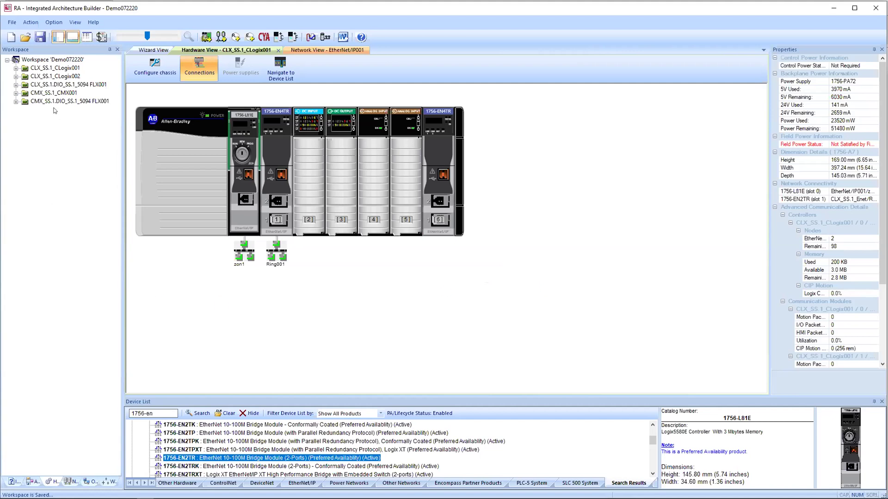
Connect Port 2 of the 5069-L306ER controller in CMX_SS.1_CMX001 to the zone 2 switch in CellArea002 of EtherNet/IP001.
click(55, 93)
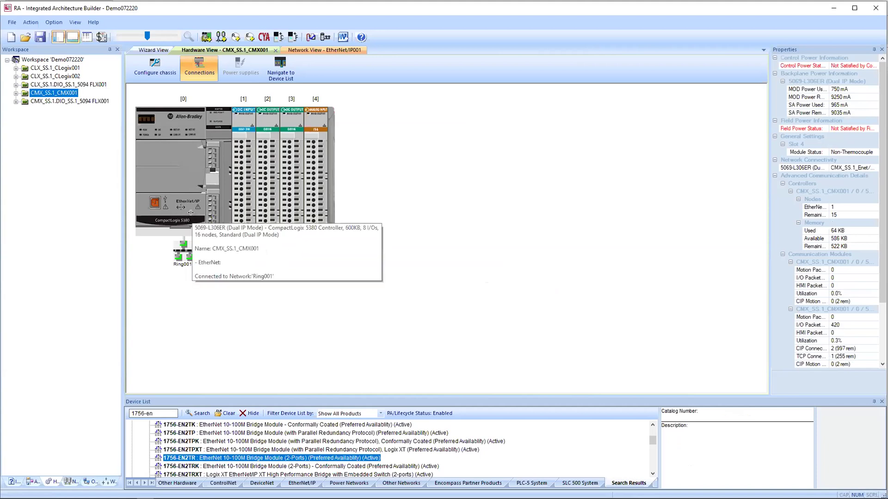
click(190, 207)
right_click(190, 209)
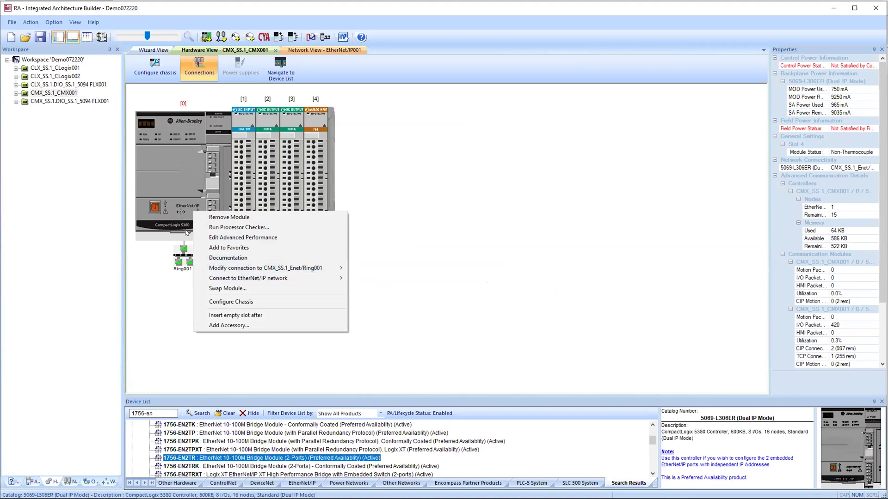
mouse_move(252, 271)
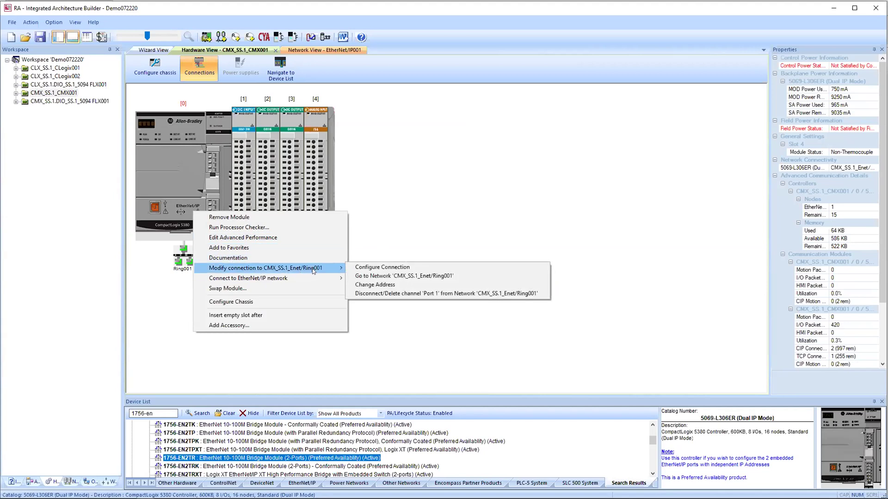
mouse_move(297, 277)
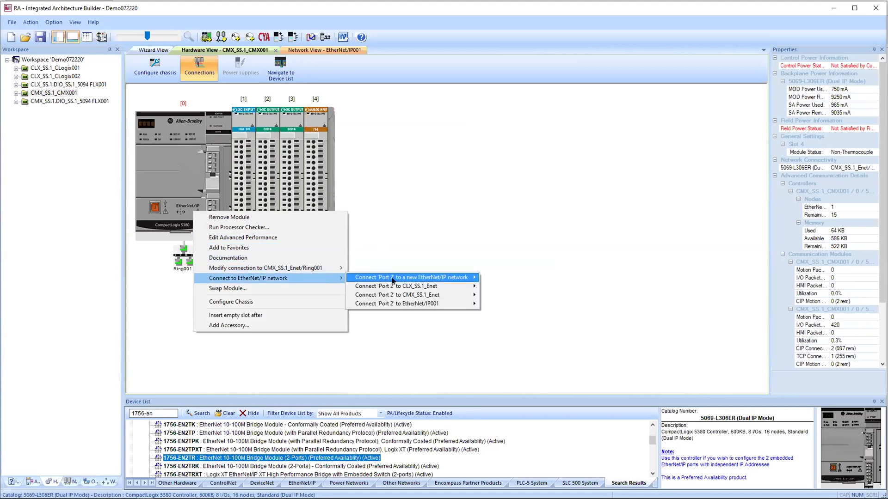
mouse_move(434, 303)
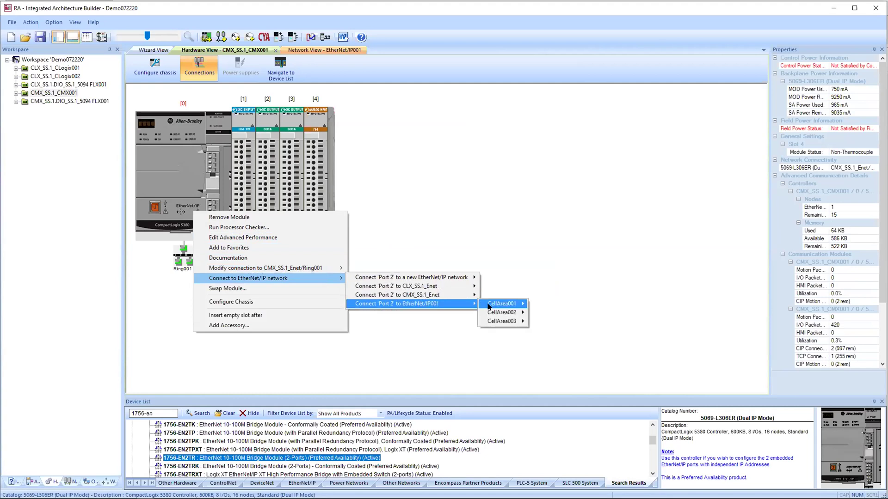
mouse_move(505, 311)
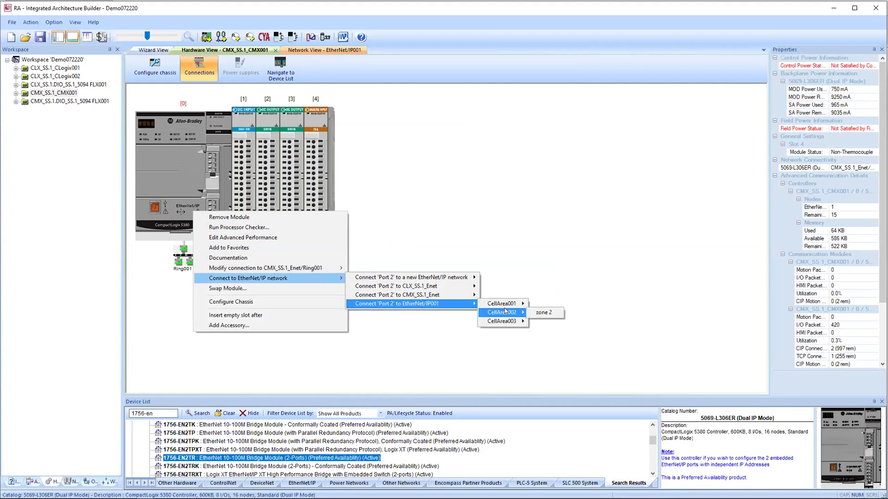
click(541, 314)
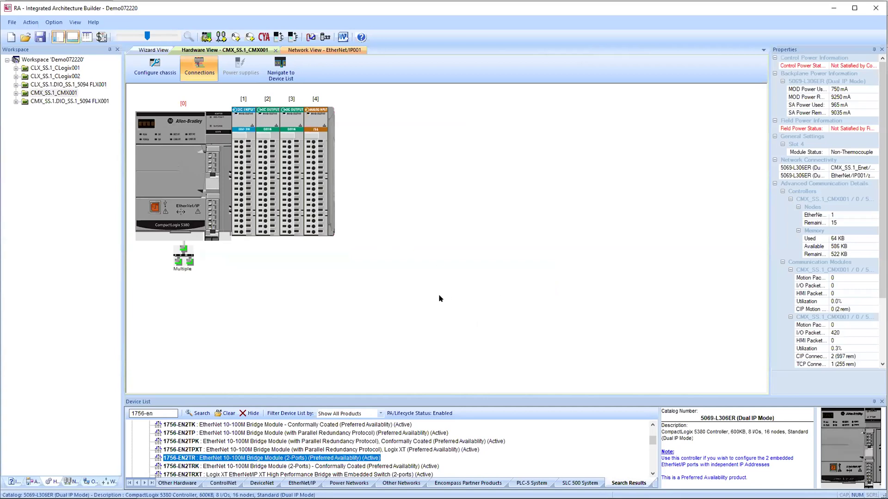
In the CellArea002 view of the EtherNet/IP001 network, move the zone 2 switch down, clear of the CMX_SS.1_CMX001 controller.
click(71, 482)
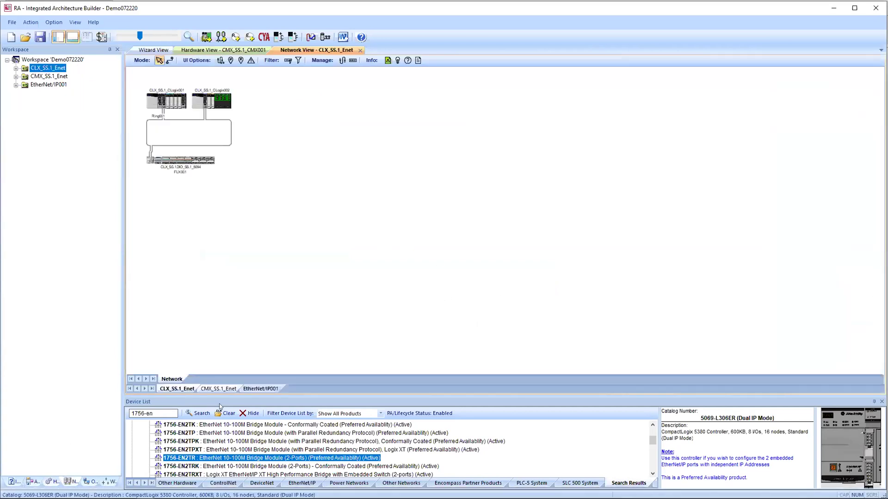
click(260, 389)
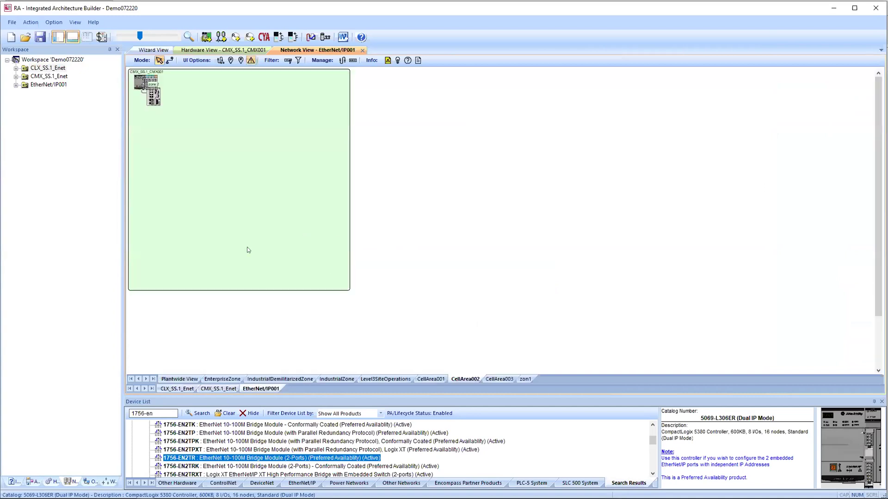
drag(154, 95, 160, 148)
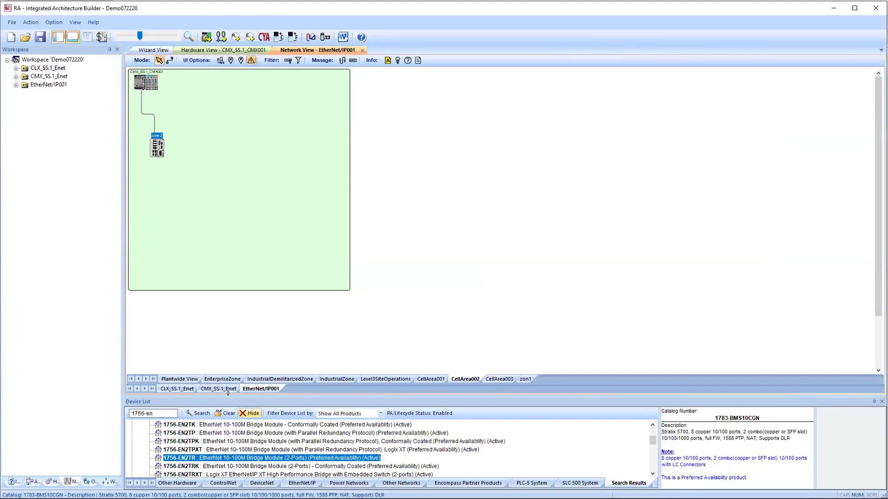
Review the CMX_SS.1_Enet and CLX_SS.1_Enet networks and the CellArea001 and Level3SiteOperations views of EtherNet/IP001.
click(197, 391)
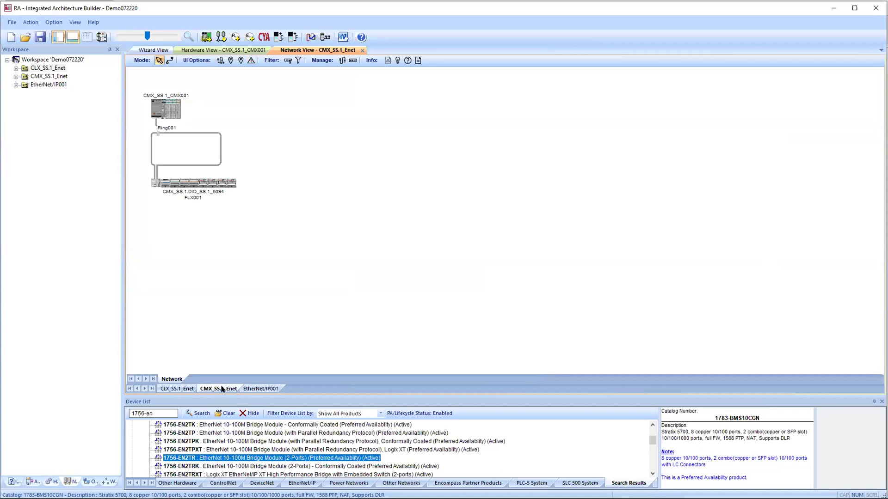
click(180, 390)
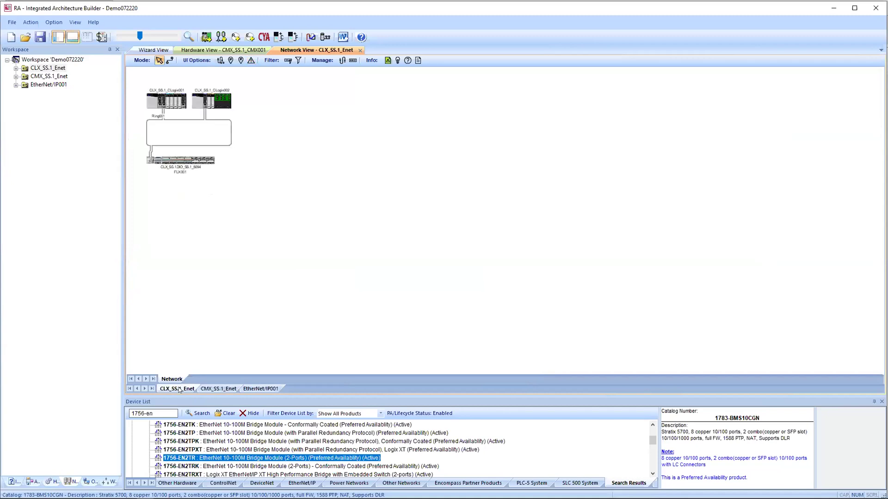
click(255, 389)
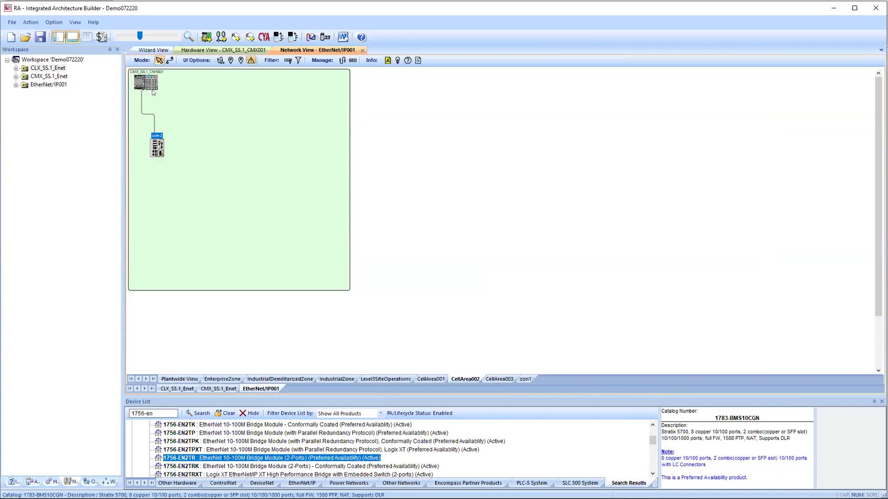
click(424, 380)
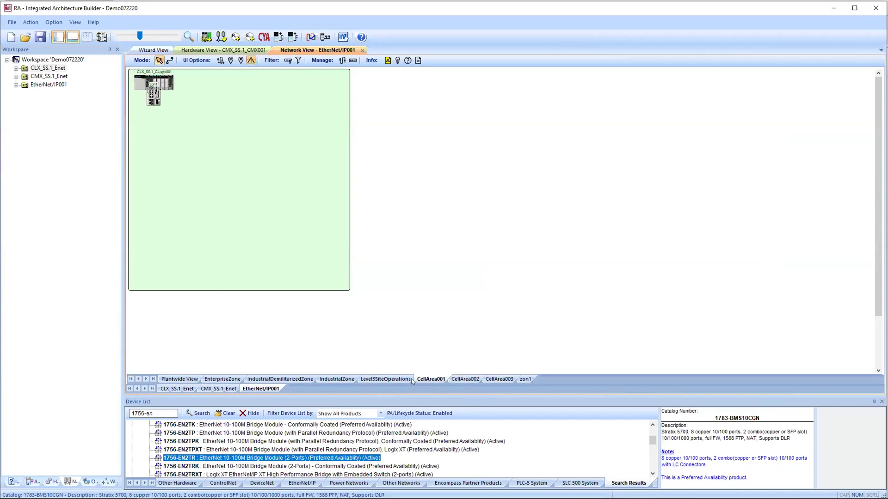
click(403, 380)
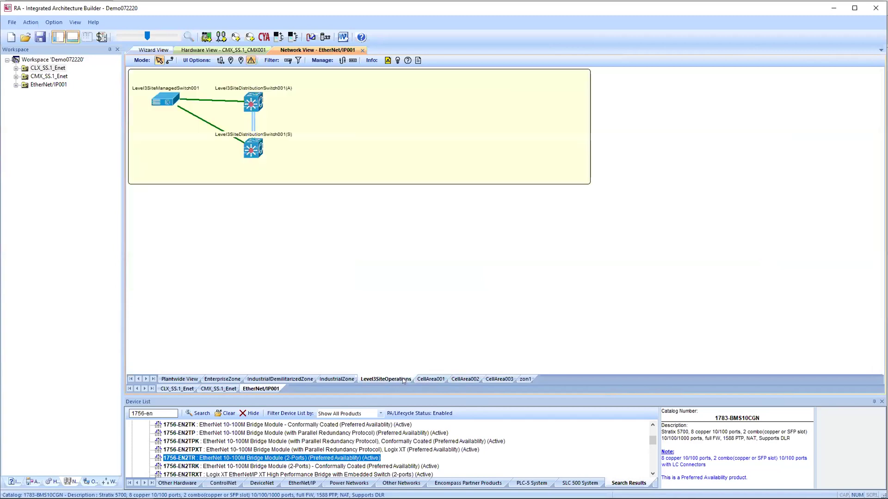
In the IndustrialZone view, move CLX_SS.1_CLogix001 below the zon1 switch and CMX_SS.1_CMX001 below and beside the zone 2 switch.
click(336, 379)
scroll(495, 302, down, 1)
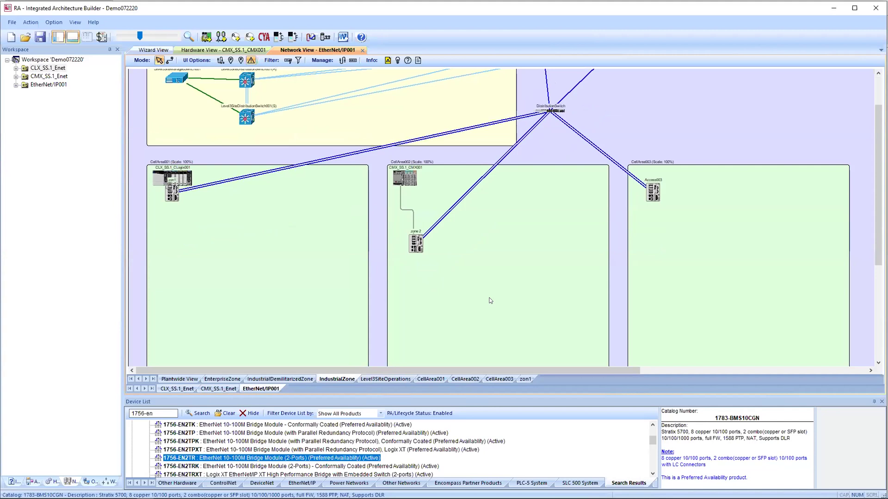
drag(185, 179, 222, 270)
click(239, 276)
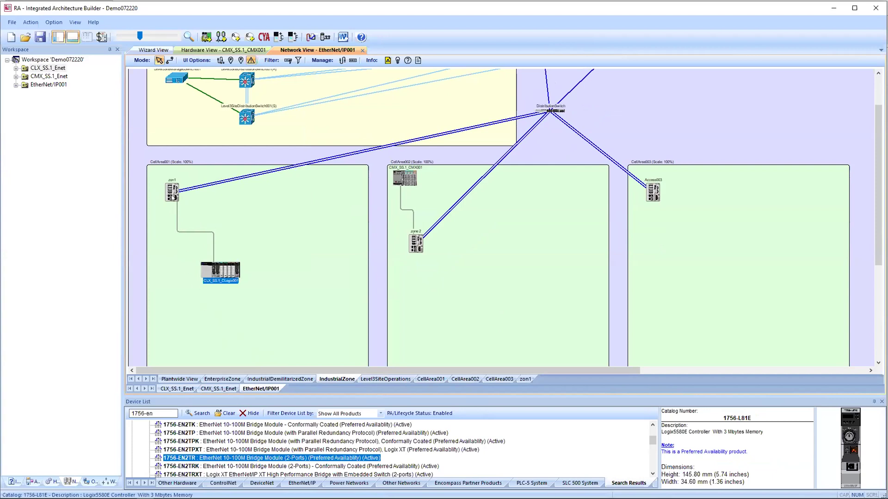
drag(410, 176, 490, 298)
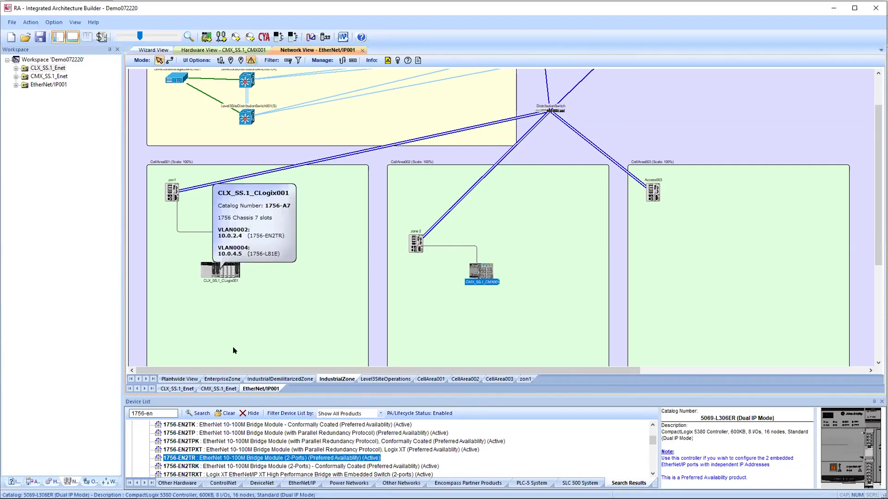
Check the CLX_SS.1_Enet network, and in EtherNet/IP001 move the zon1 switch and CLX_SS.1_CLogix001 further towards the middle of CellArea001.
click(174, 389)
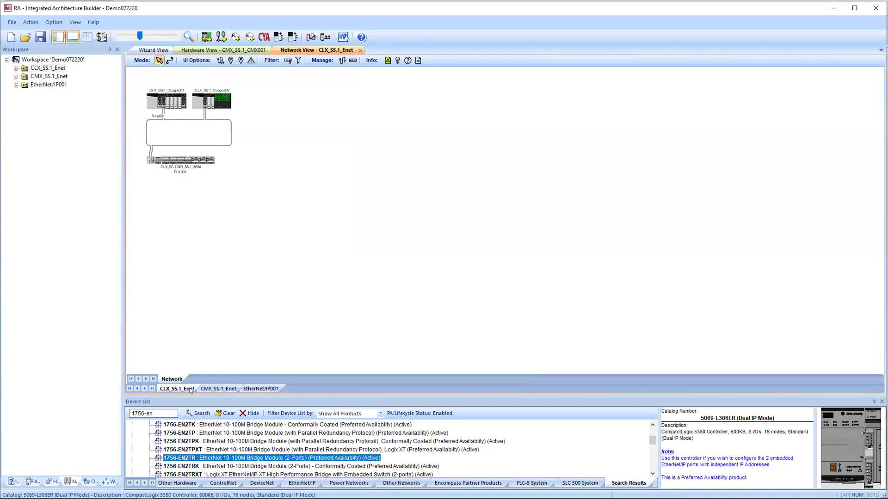
click(257, 389)
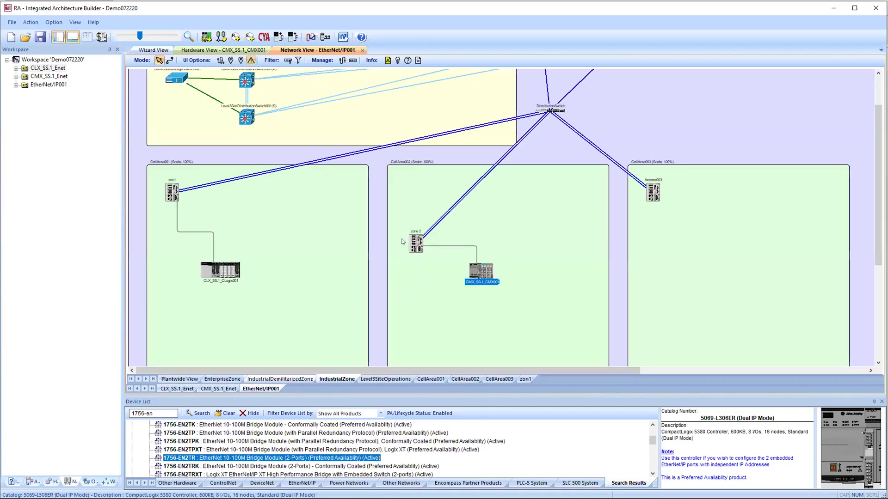
drag(171, 196, 219, 204)
drag(219, 275, 304, 319)
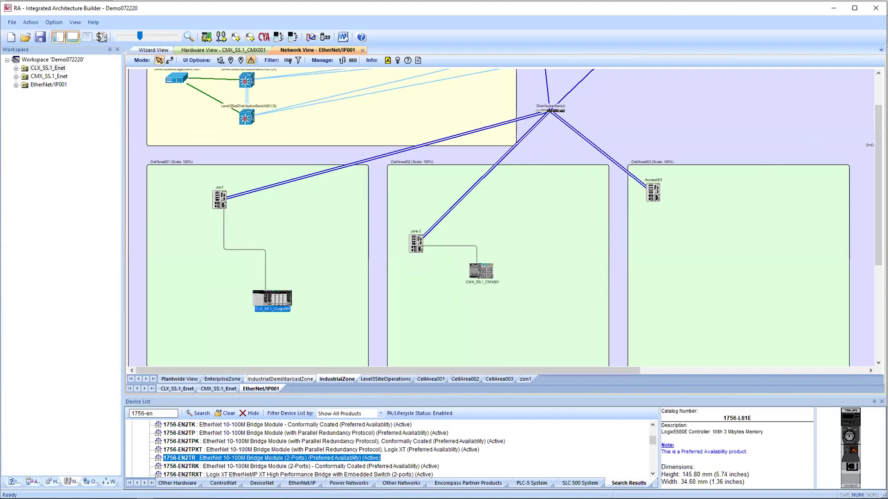
scroll(509, 199, up, 2)
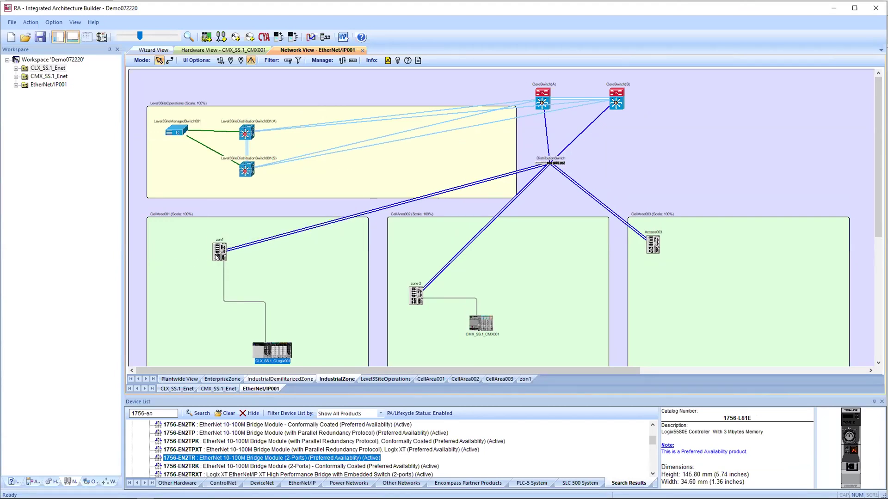
mouse_move(216, 257)
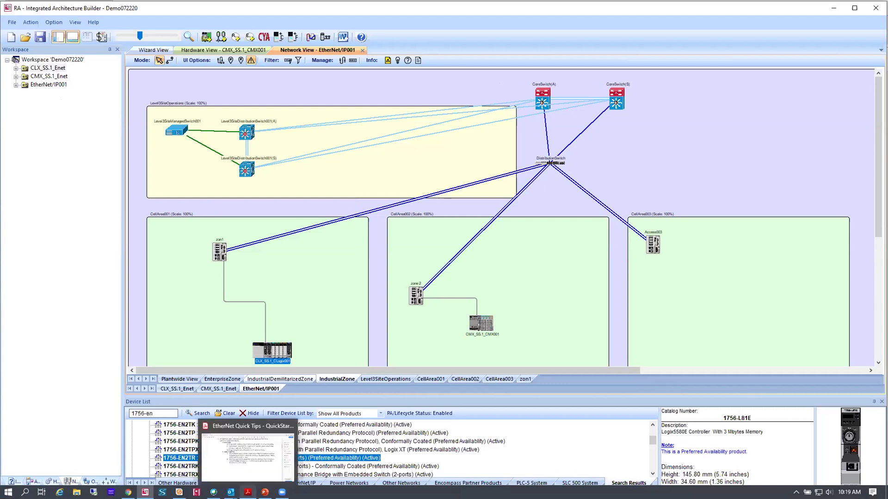
mouse_move(265, 492)
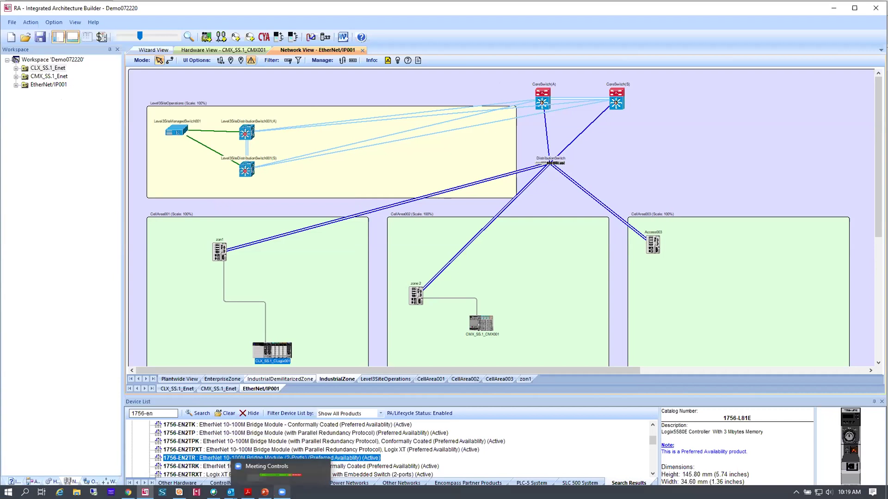
click(313, 484)
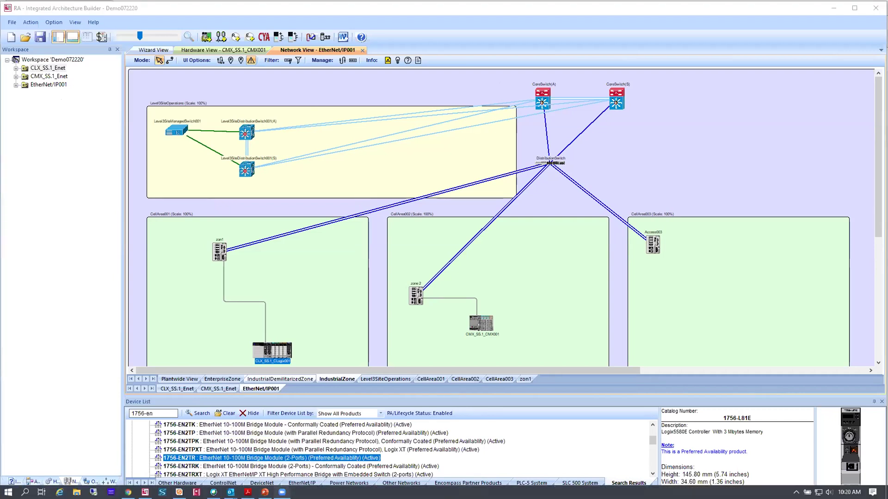
right_click(282, 492)
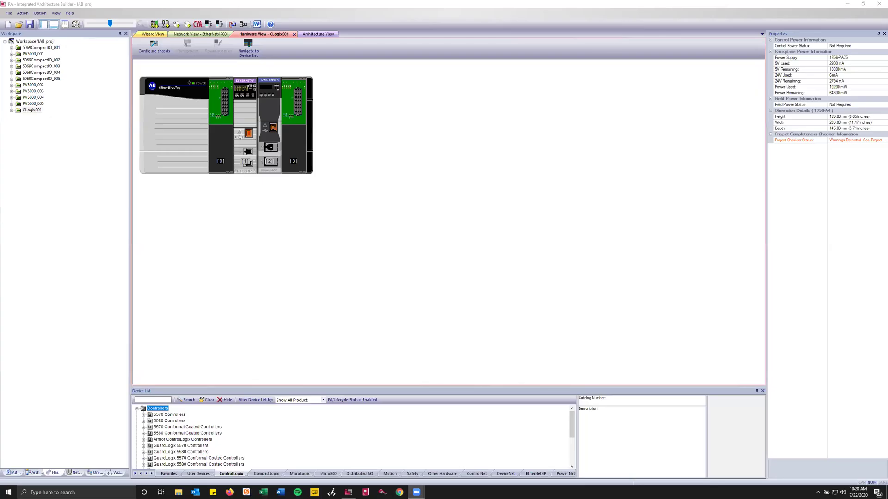
In the IAB_proj project, inspect the 1756-EN2TR and 1756-EN4TR bridge modules in the CLogix001 chassis.
click(587, 136)
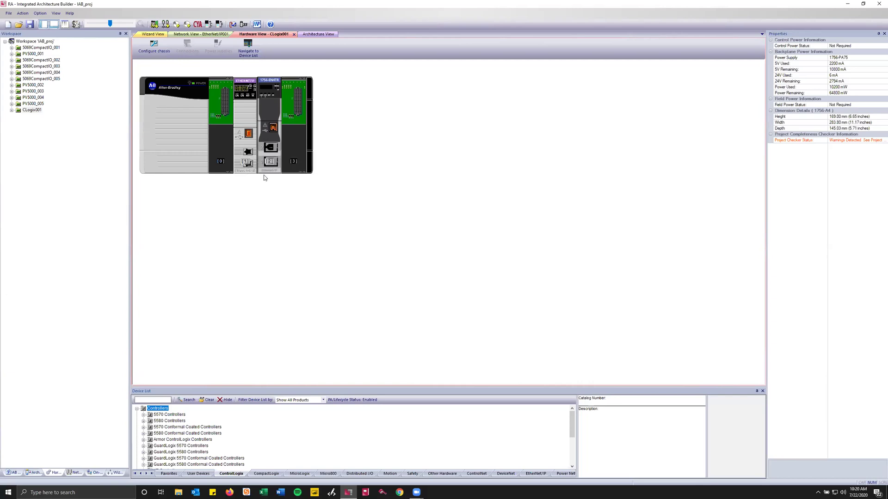
click(244, 112)
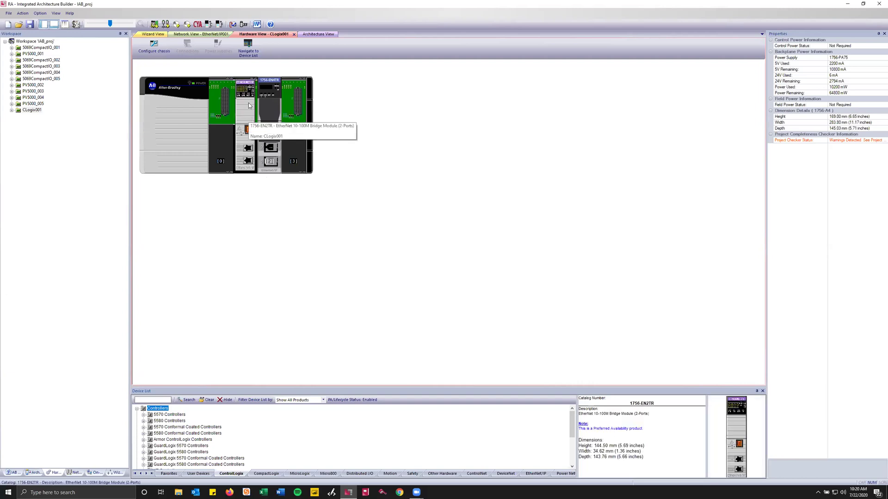
click(266, 101)
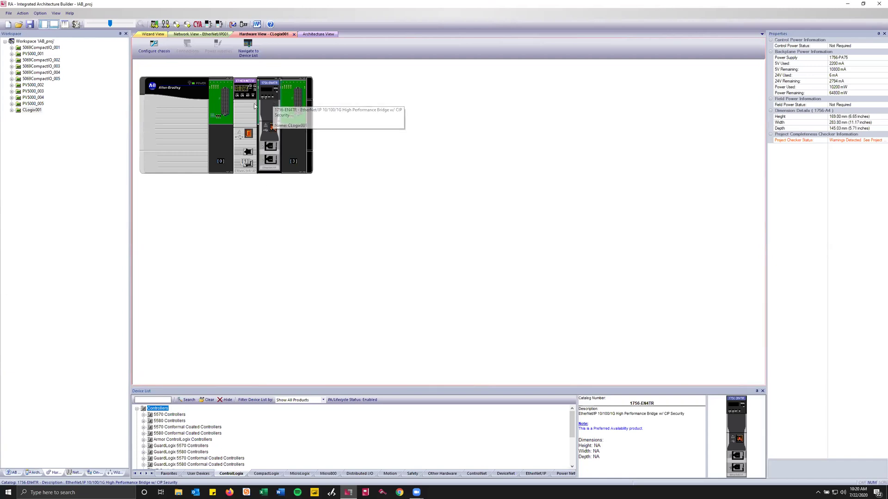
click(282, 243)
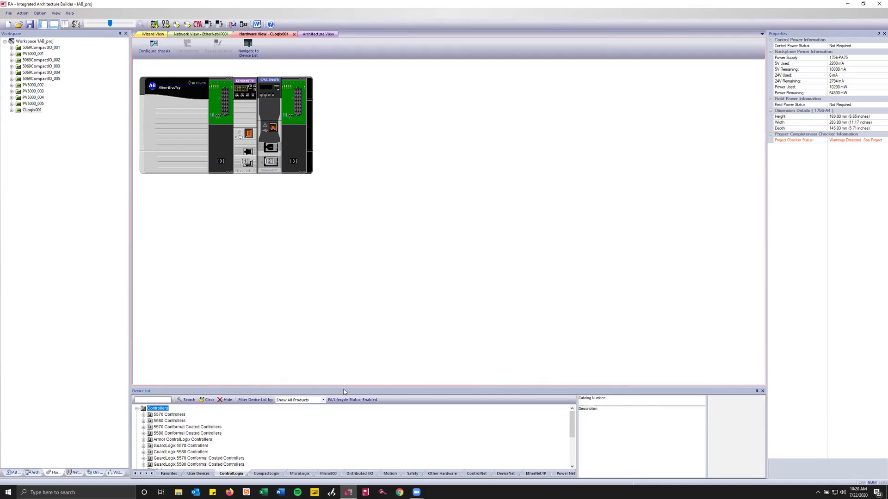
In the Plantwide View of EtherNet/IP001, resize the CellArea001 zone to span most of the IndustrialZone's width.
click(382, 492)
click(74, 473)
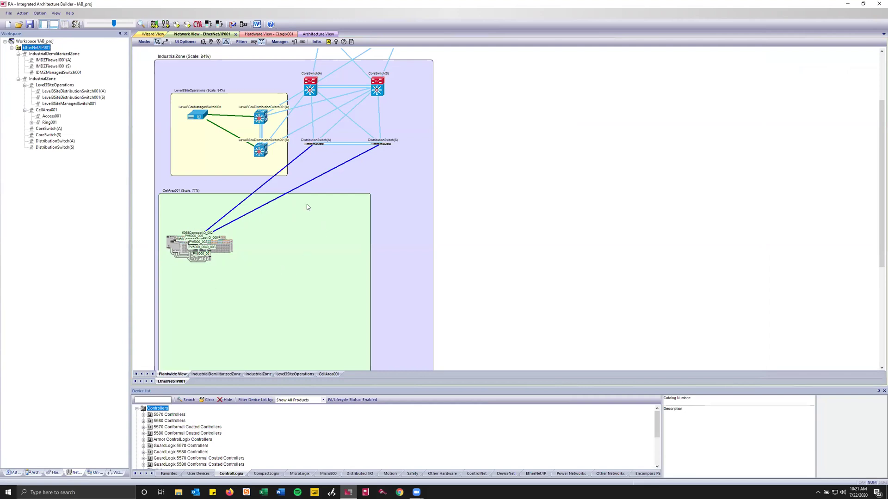
right_click(271, 230)
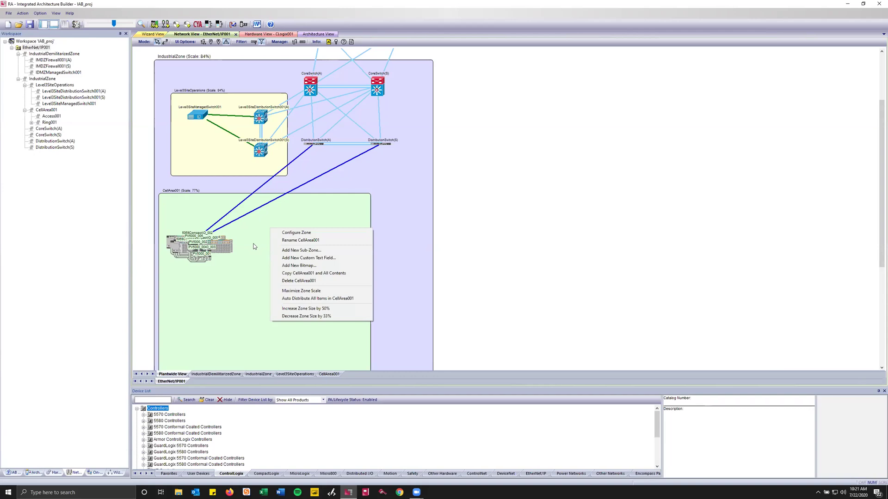
click(240, 270)
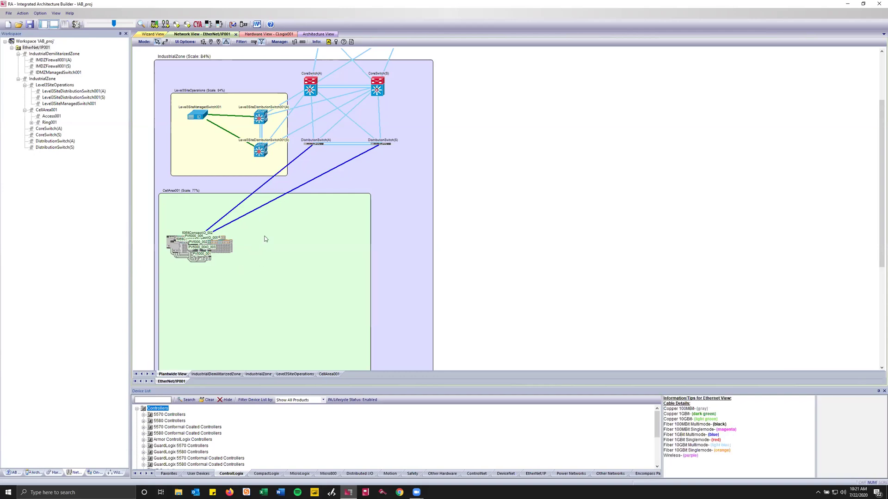
scroll(260, 240, down, 1)
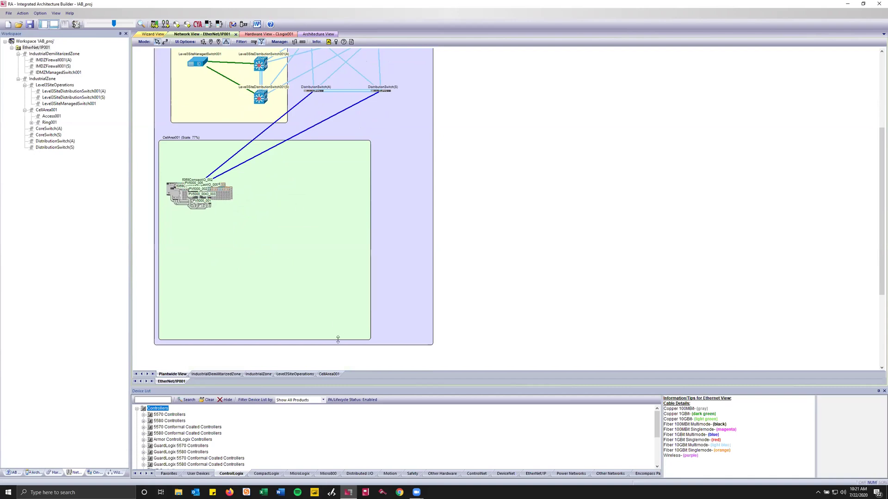
drag(377, 342, 251, 231)
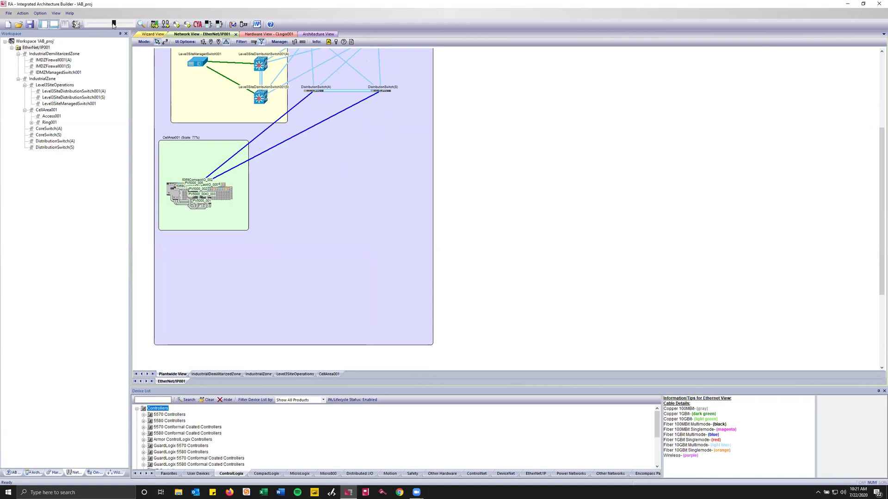
drag(114, 24, 113, 24)
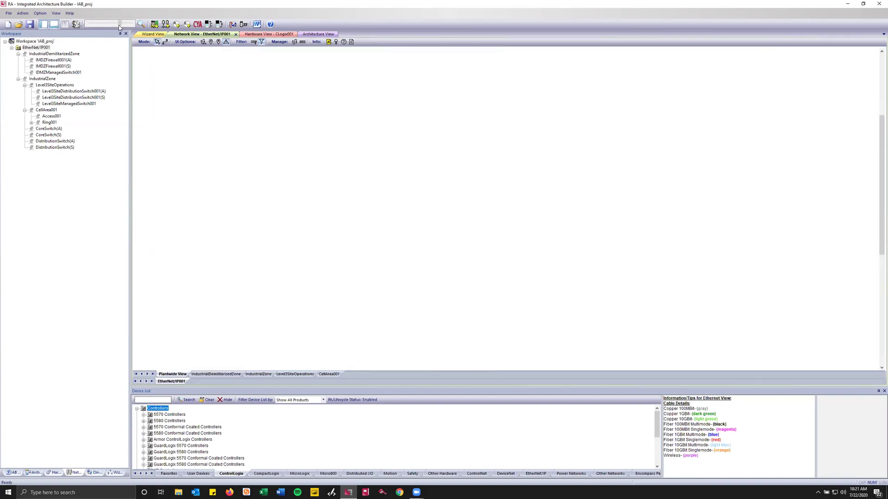
drag(246, 224, 387, 326)
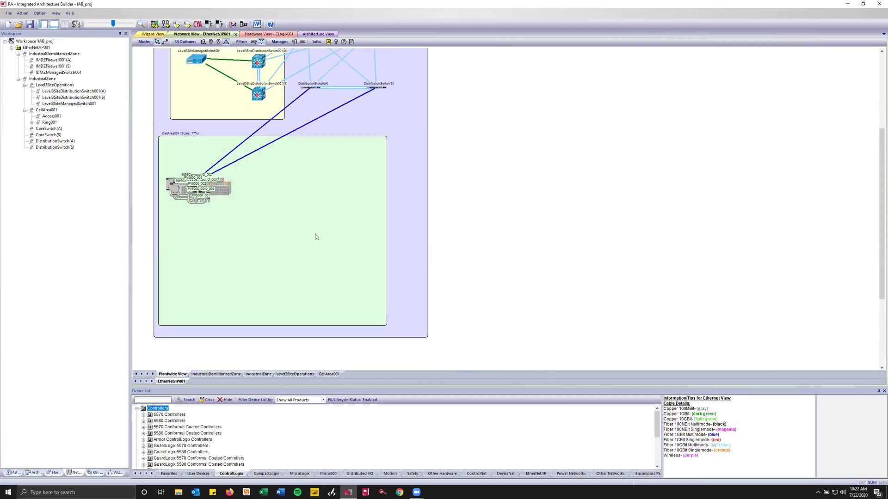
Maximize the zone scale of CellArea001 and auto distribute all items in it.
right_click(314, 234)
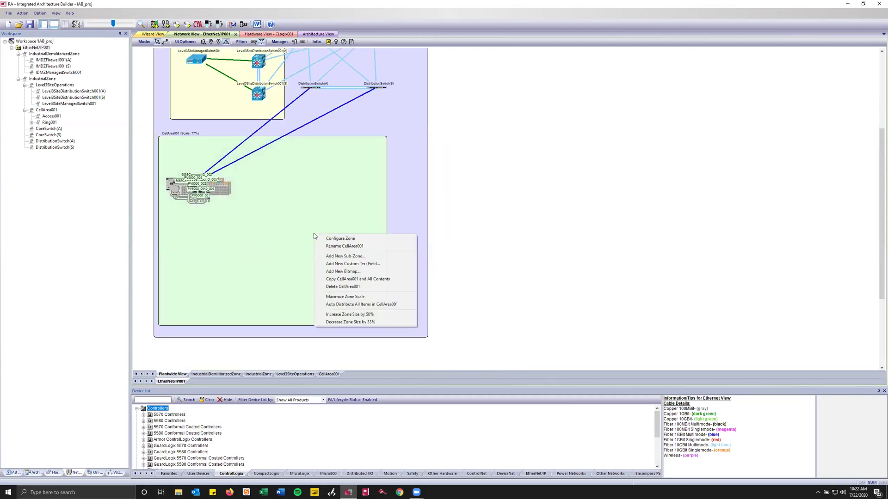
click(337, 298)
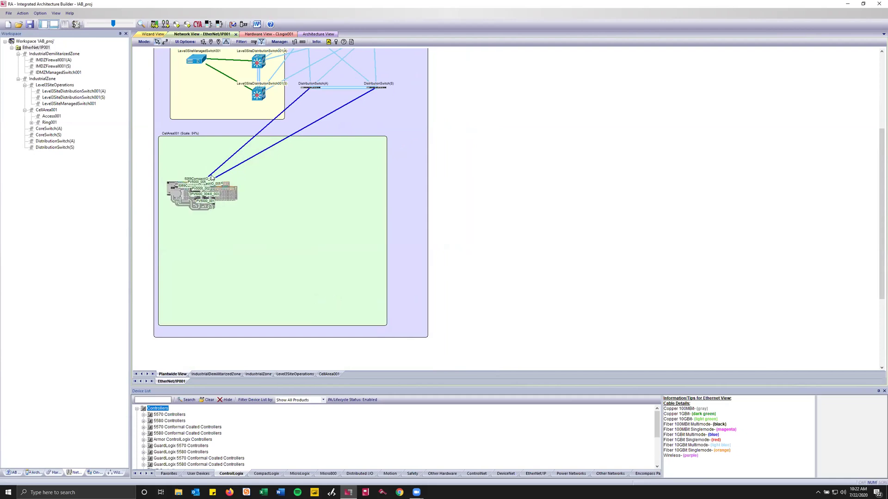
scroll(260, 220, up, 1)
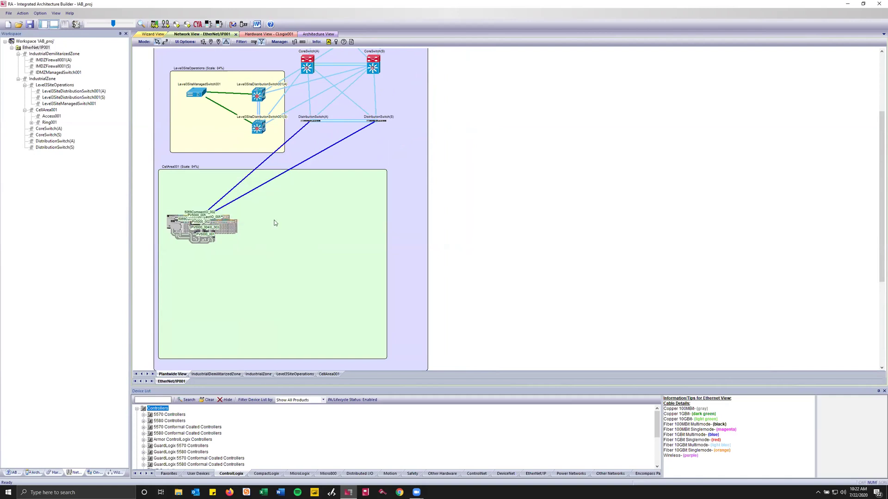
right_click(308, 217)
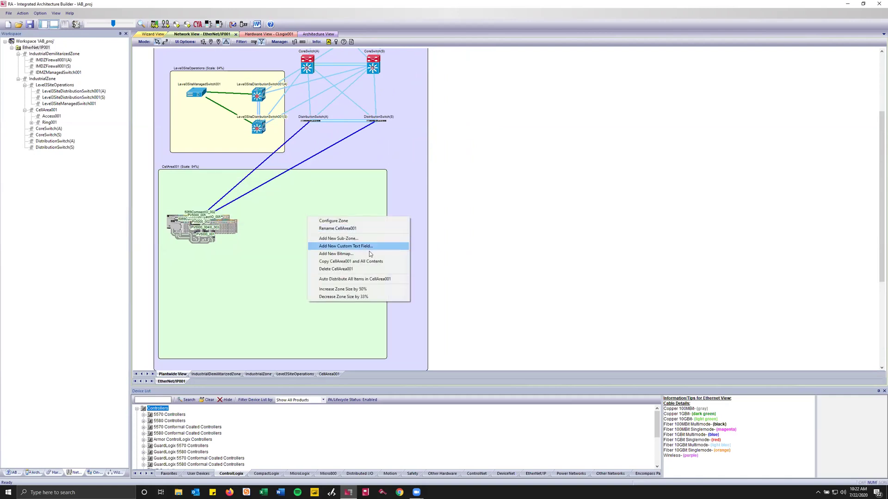
click(333, 280)
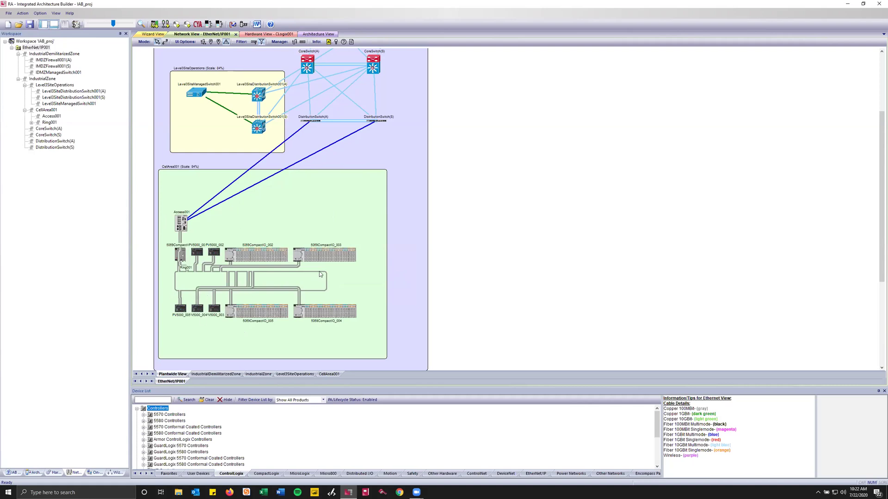
In Connect Mode, slide the PV5000 and 5069CompactIO connection points along both sides of Ring001 to line up with their devices.
click(164, 43)
drag(253, 271, 198, 290)
drag(248, 271, 216, 290)
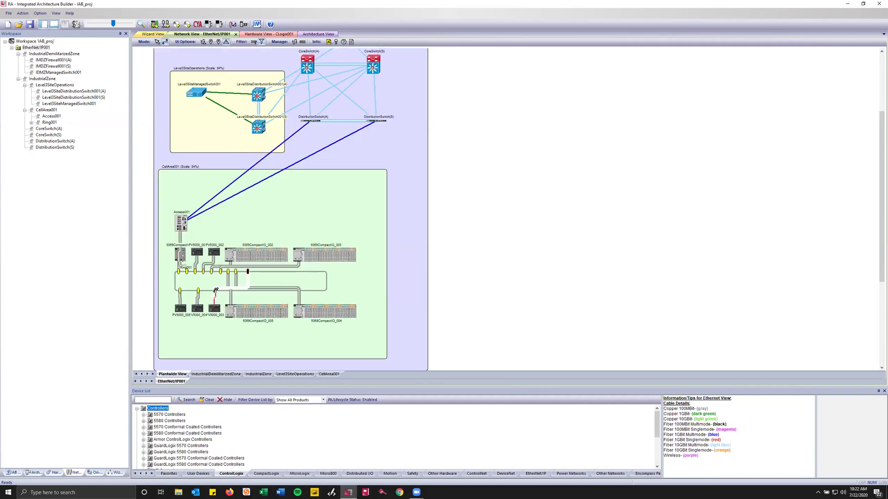
click(165, 42)
drag(236, 271, 299, 271)
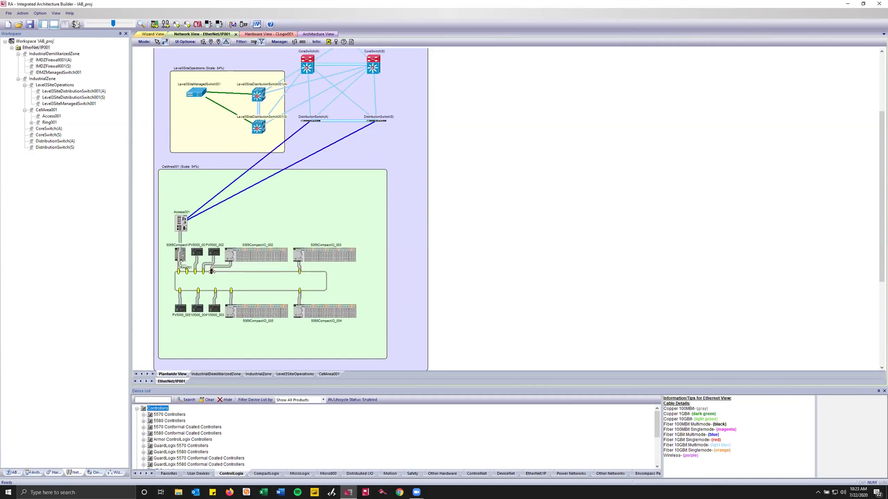
Review the options for PV5000_002's connection to Ring001, including moving it, device cabling and adding an ETAP.
click(158, 42)
right_click(213, 254)
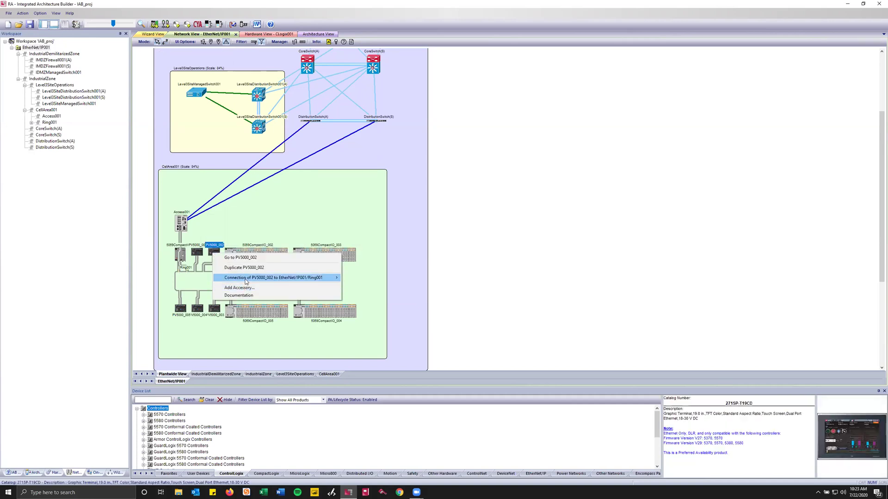
mouse_move(294, 280)
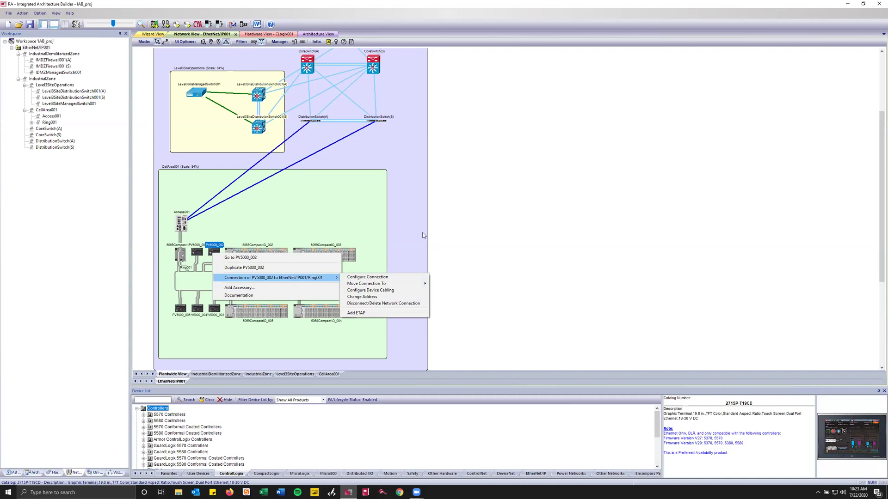
click(285, 228)
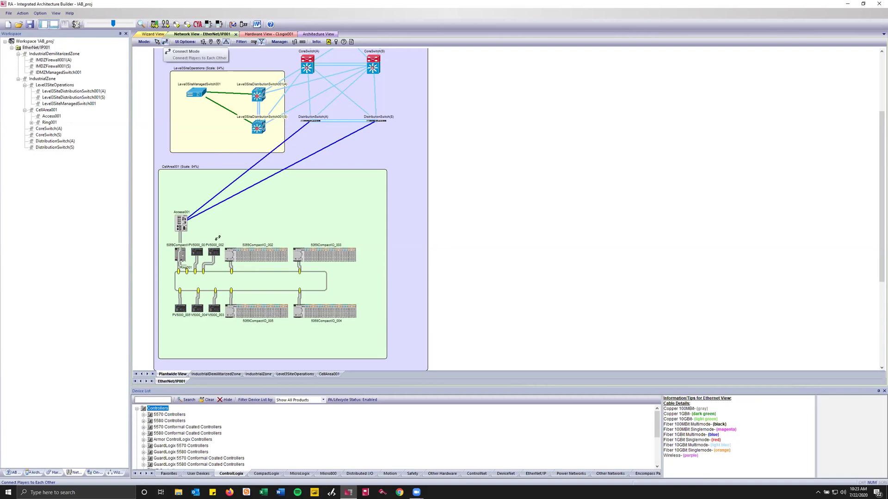
Align the PV5000_001 and PV5000_002 ring connections, and move both terminals, 5069CompactIO_001 and 5069CompactIO_002 farther above Ring001.
mouse_move(203, 271)
mouse_down()
mouse_move(212, 271)
mouse_move(201, 272)
mouse_up()
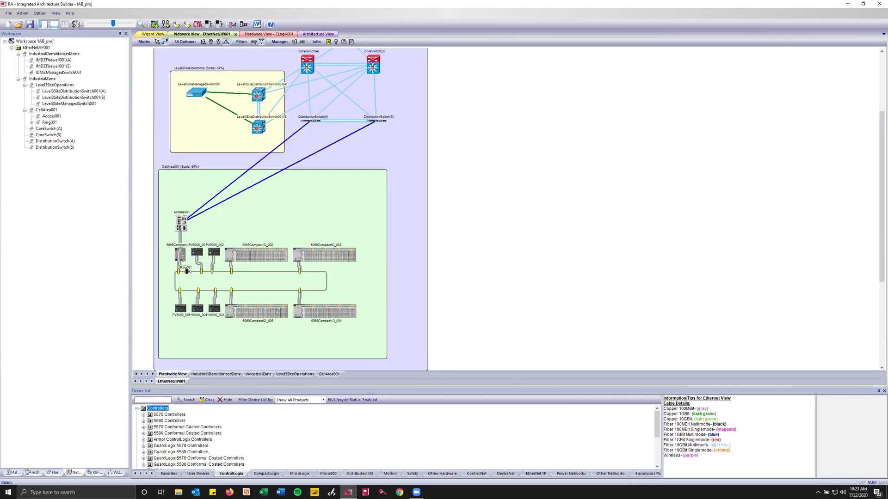
drag(175, 257, 195, 234)
drag(193, 271, 278, 235)
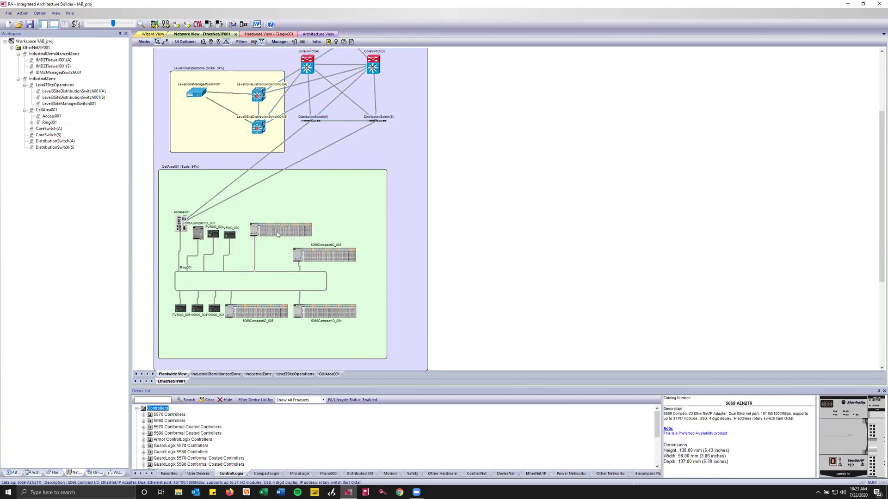
click(322, 223)
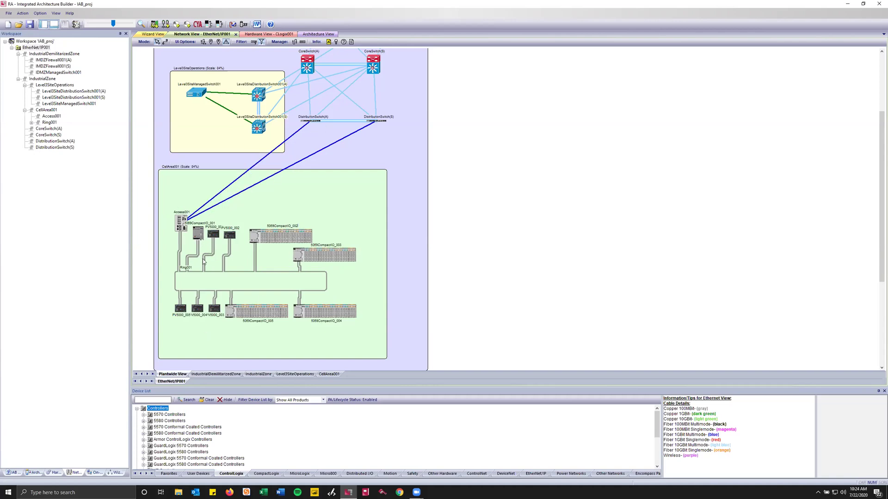
In the Hardware View, set the EtherNet/IP port mode of the 5069-L306ER in 5069CompactIO_001 to Multiple IP Addresses (Dual IP Mode).
click(52, 473)
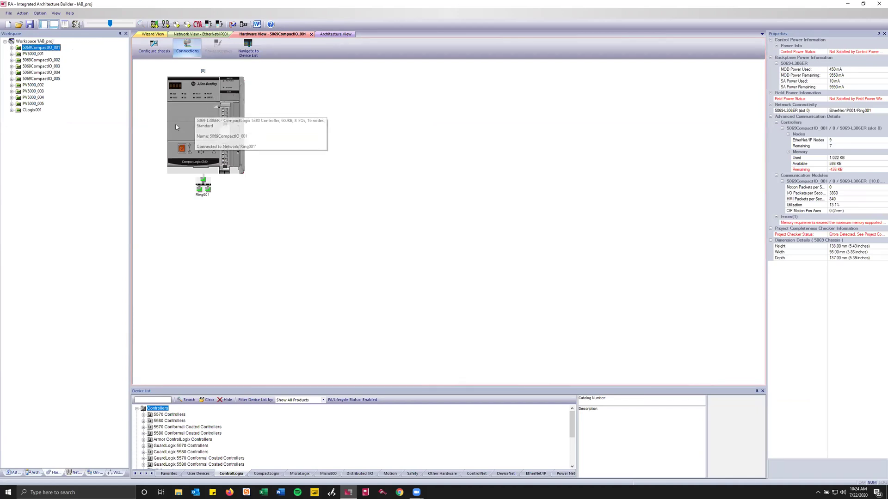
right_click(210, 109)
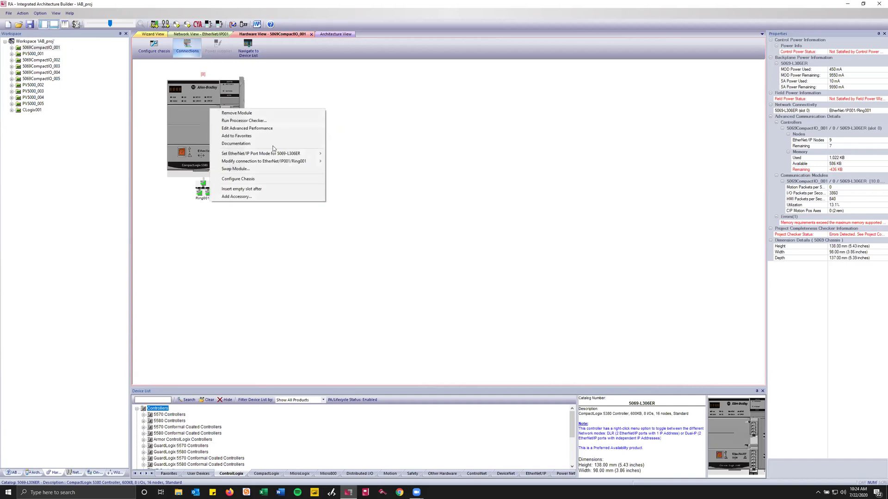
mouse_move(245, 160)
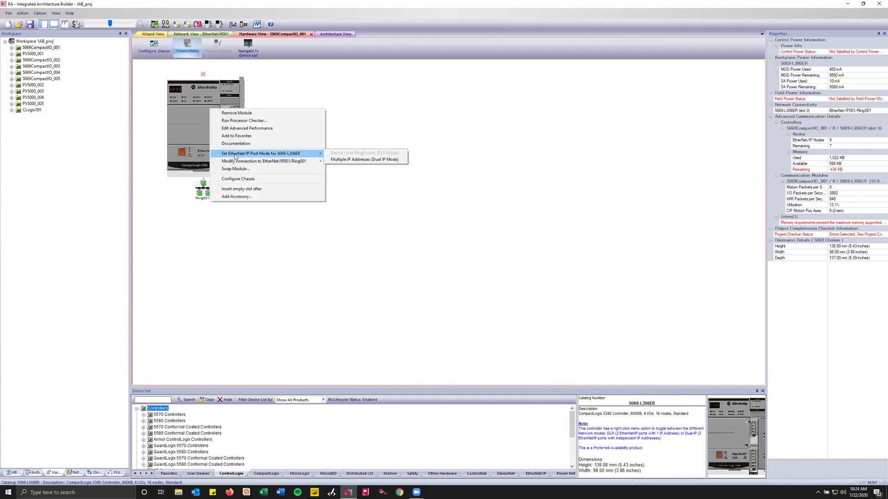
click(350, 160)
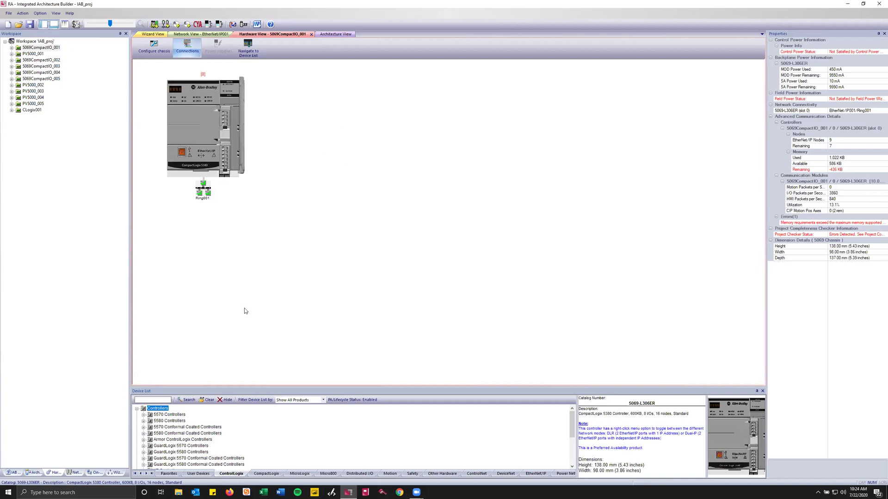
In the Network View, move 5069CompactIO_001 beyond the right end of Ring001 and relocate its connection point to that end.
click(75, 472)
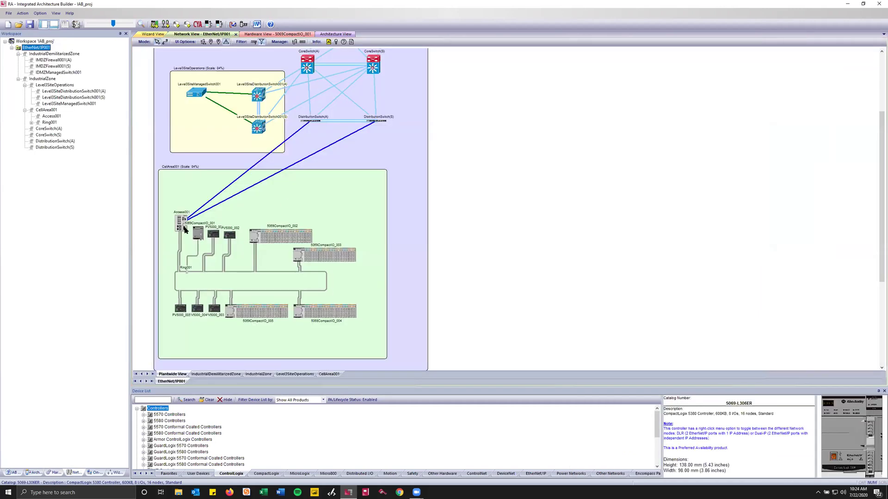
drag(113, 23, 126, 23)
scroll(215, 201, down, 3)
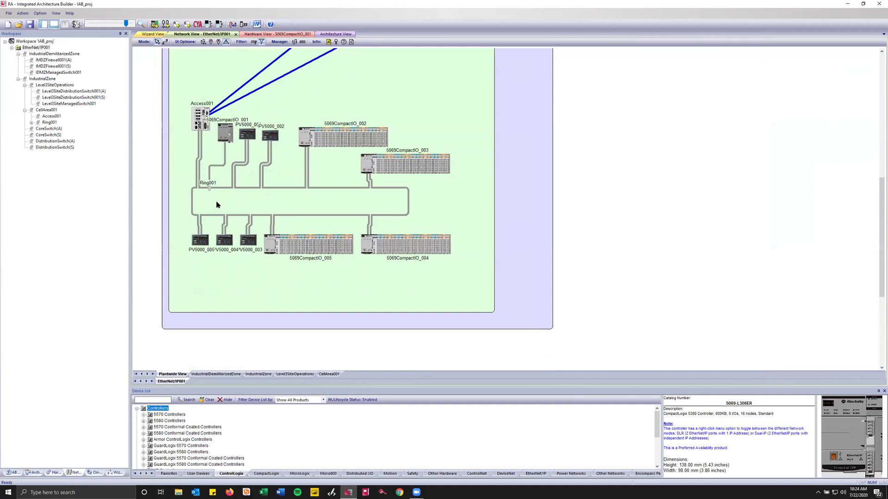
click(209, 189)
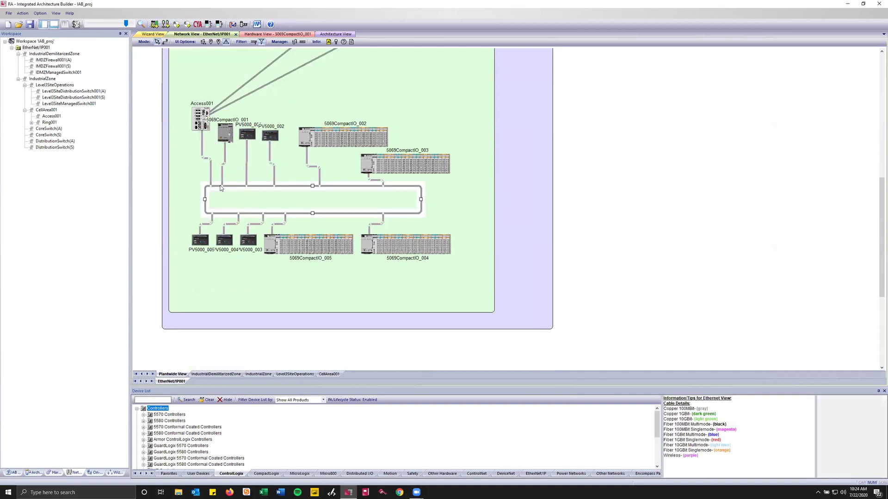
drag(226, 134, 453, 206)
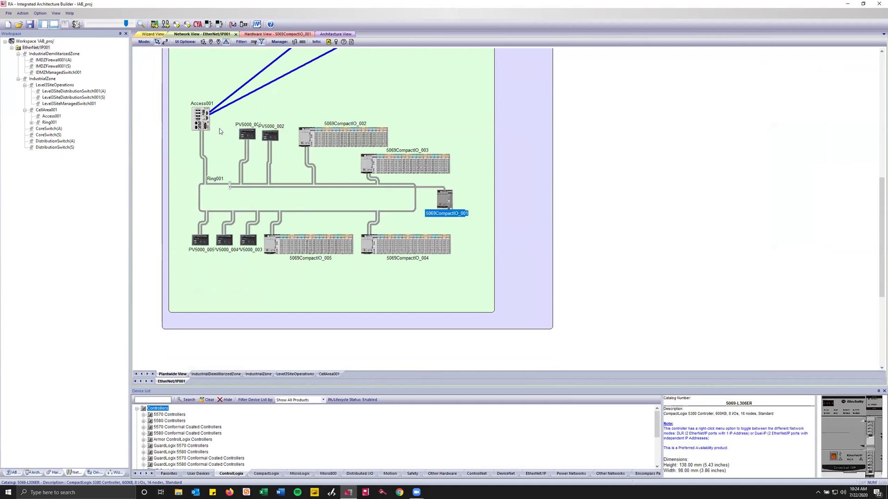
drag(229, 184, 419, 199)
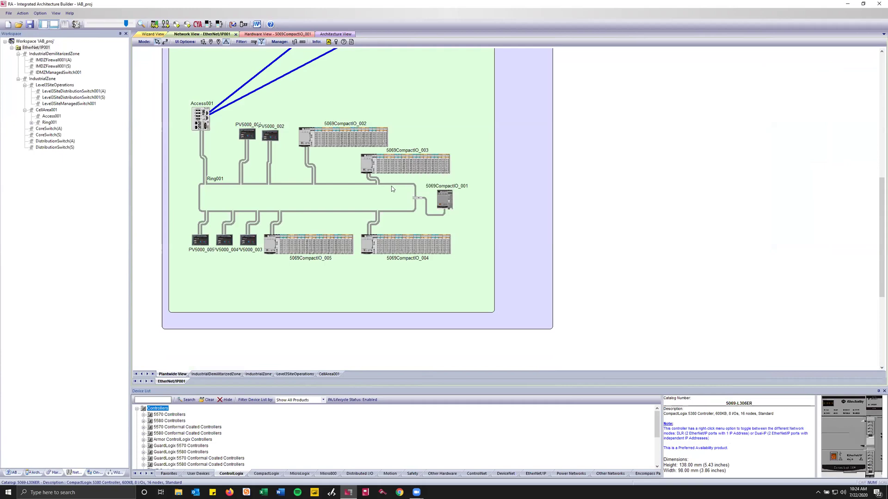
Set the EtherNet/IP port mode of the 5069-L306ER back to Device Level Ring/Linear (DLR Mode).
right_click(443, 202)
mouse_move(477, 227)
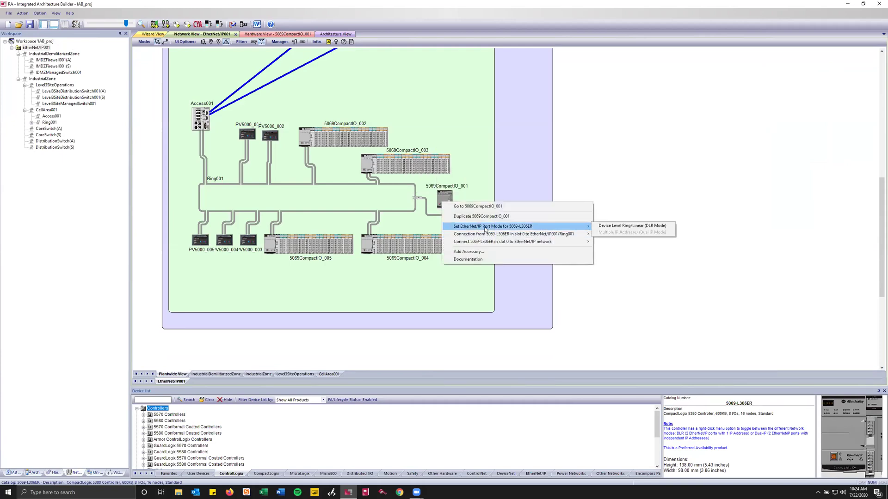
click(628, 227)
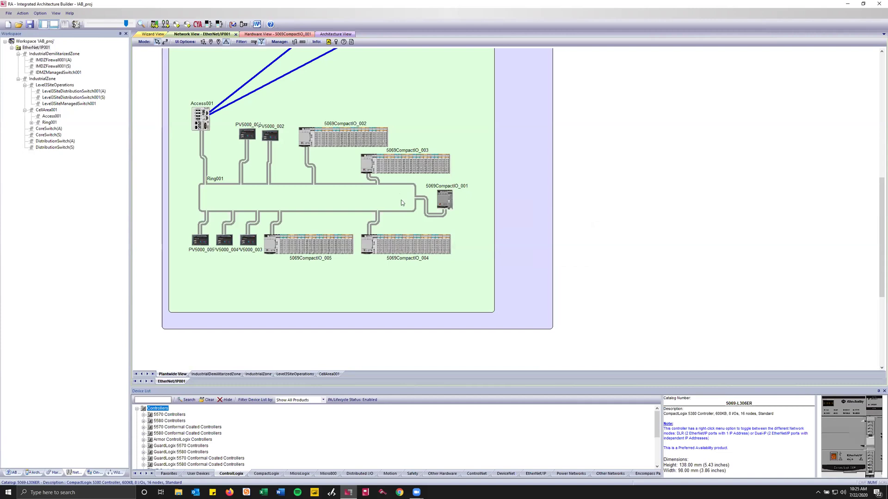
Open the Access001 switch configuration and move its Ring001 connection to port Fa1/1, accepting a non-inline switch with an ETAP.
scroll(324, 185, up, 3)
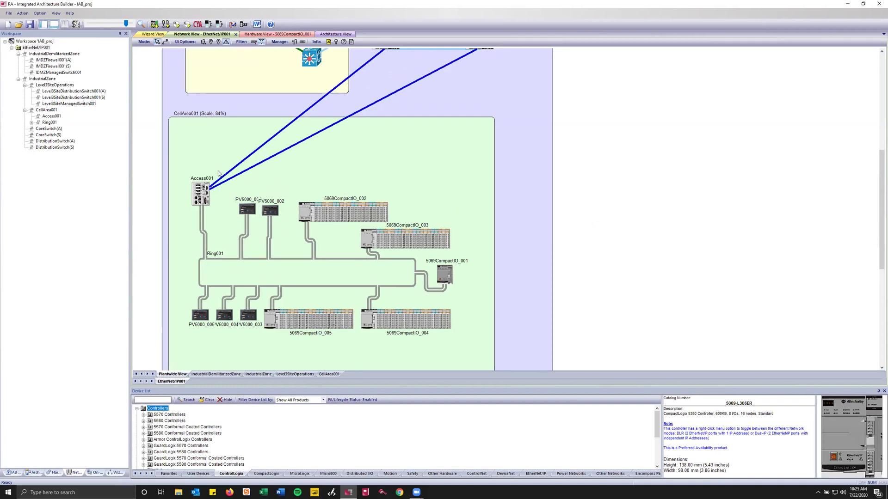
right_click(203, 188)
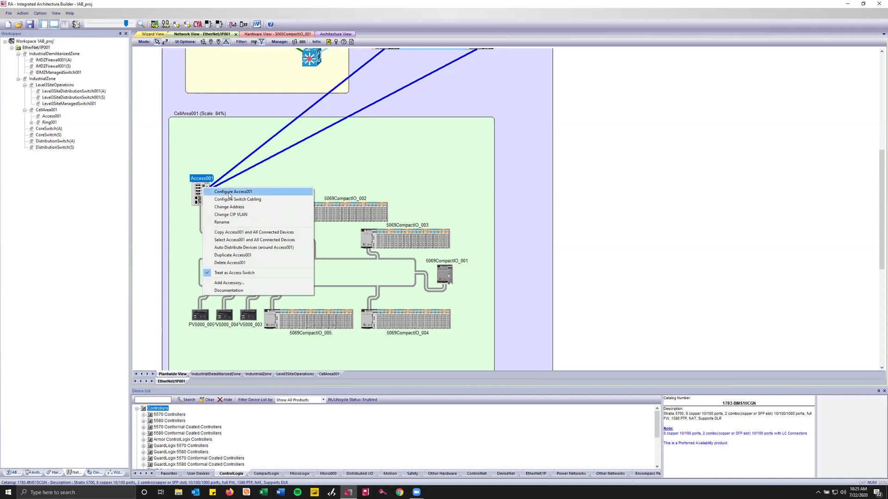
click(228, 192)
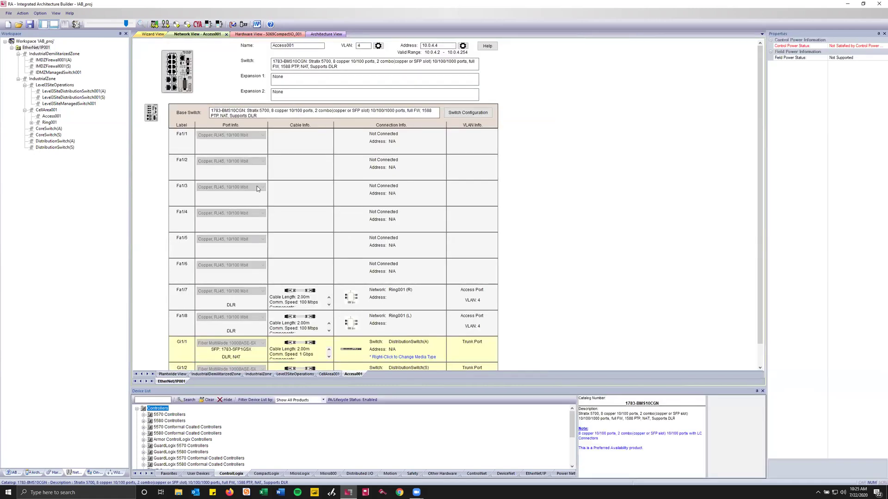
scroll(255, 188, down, 1)
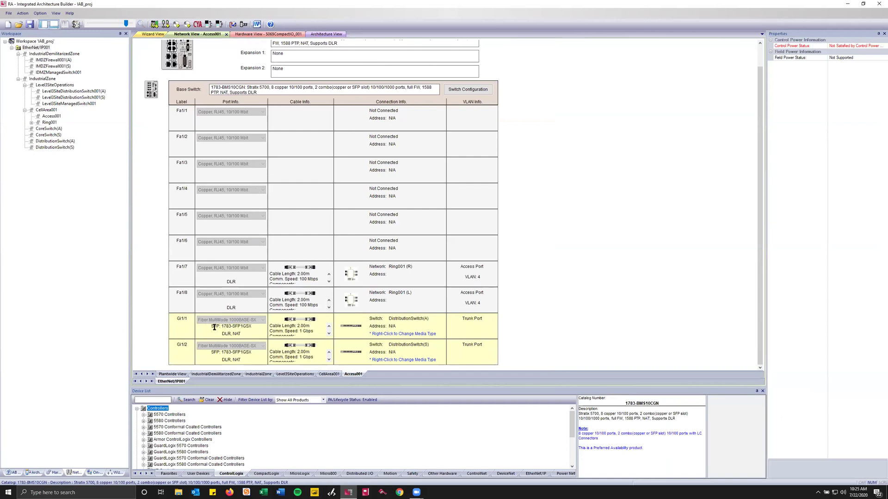
click(250, 326)
click(249, 326)
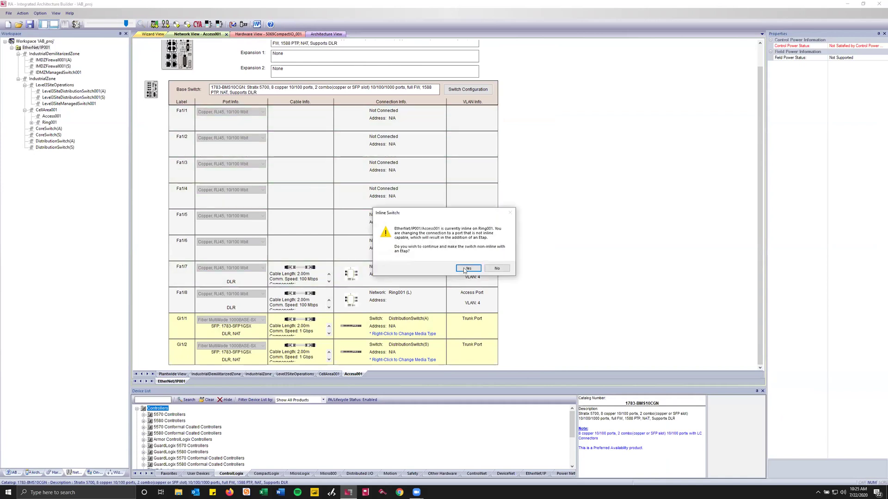
click(468, 267)
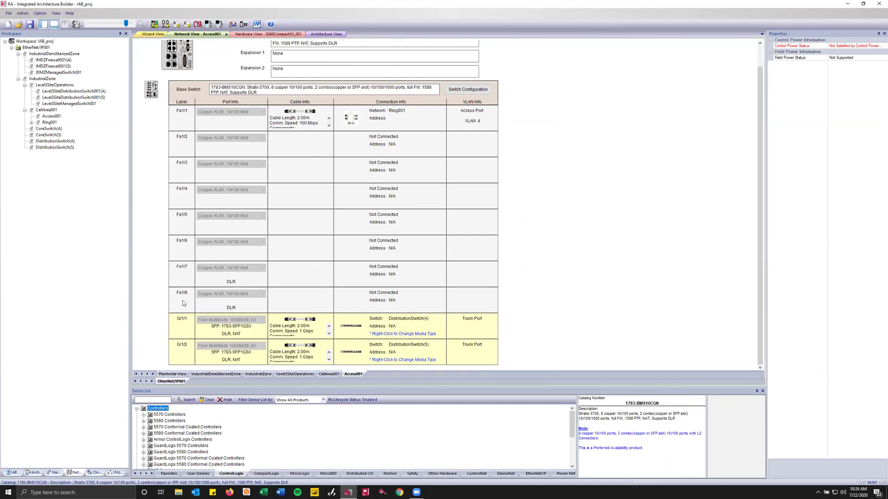
Move Access001's Ring001 connection from Fa1/1 back to DLR port Fa1/7 to restore the inline connection, and return to the Plantwide View.
drag(299, 116, 288, 286)
click(467, 270)
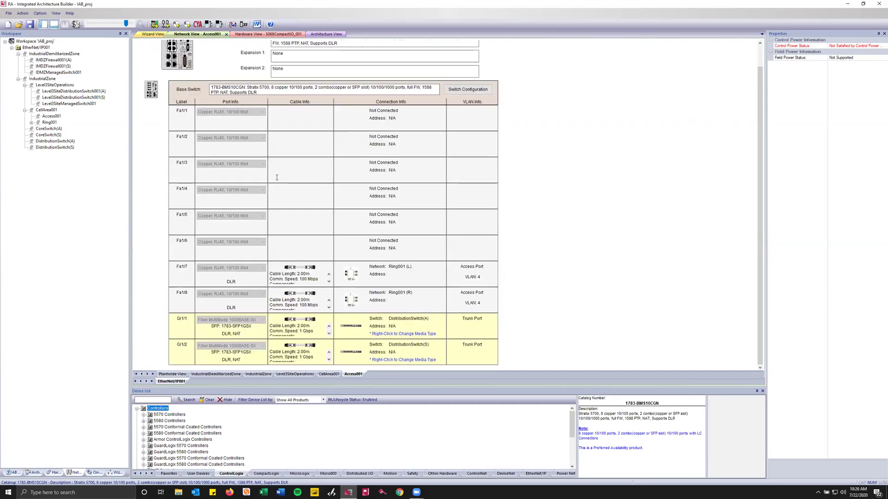
scroll(297, 243, up, 1)
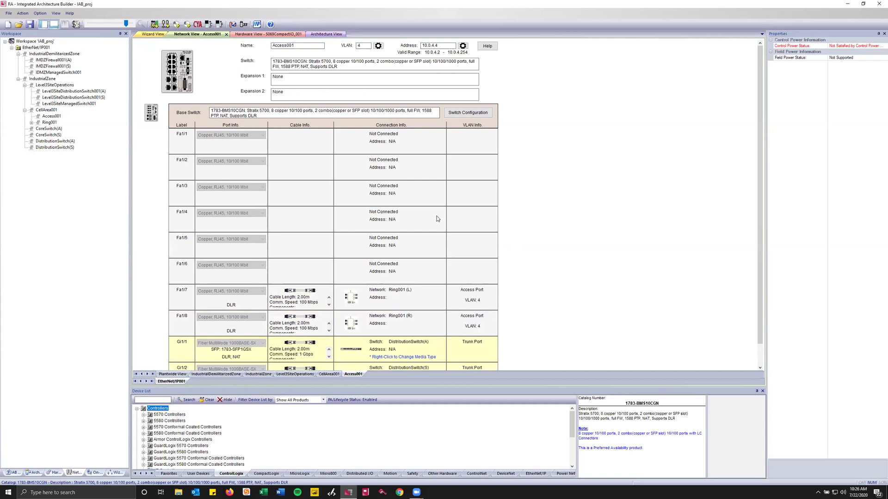
click(175, 374)
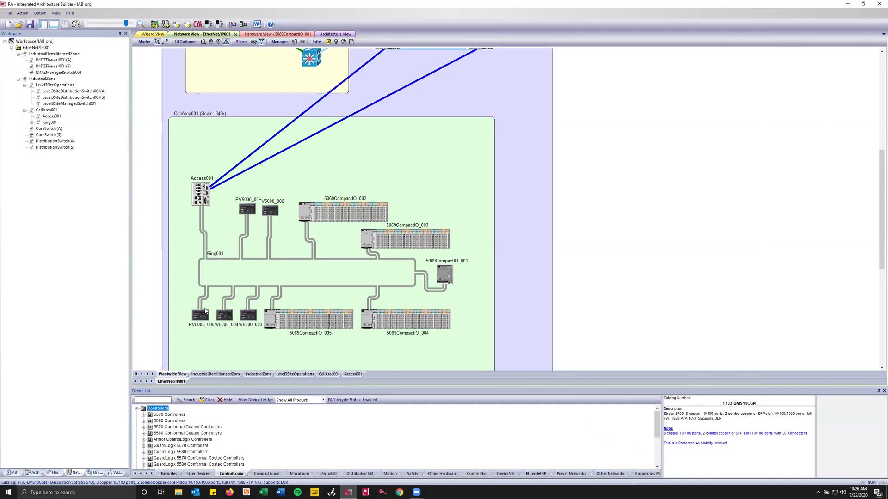
Area-select 5069CompactIO_004 and 5069CompactIO_005, check the copy and duplicate options for the selection, and clear it.
drag(469, 350, 258, 299)
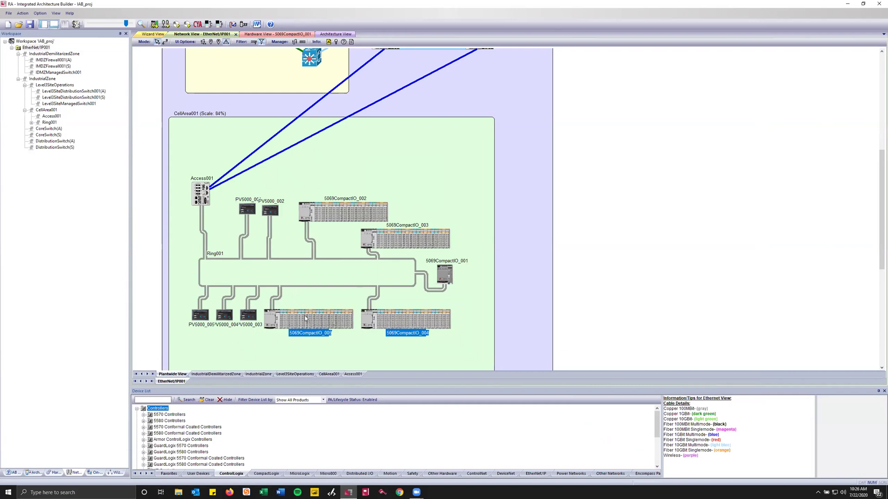
right_click(305, 317)
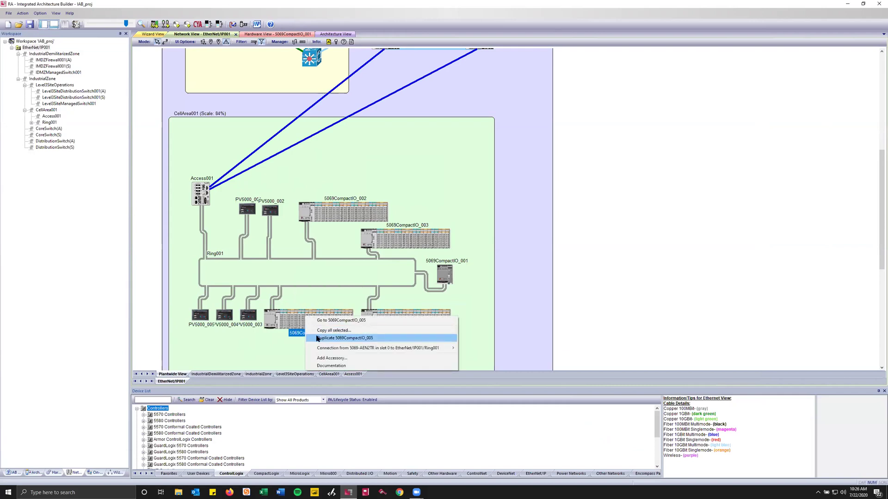
click(250, 354)
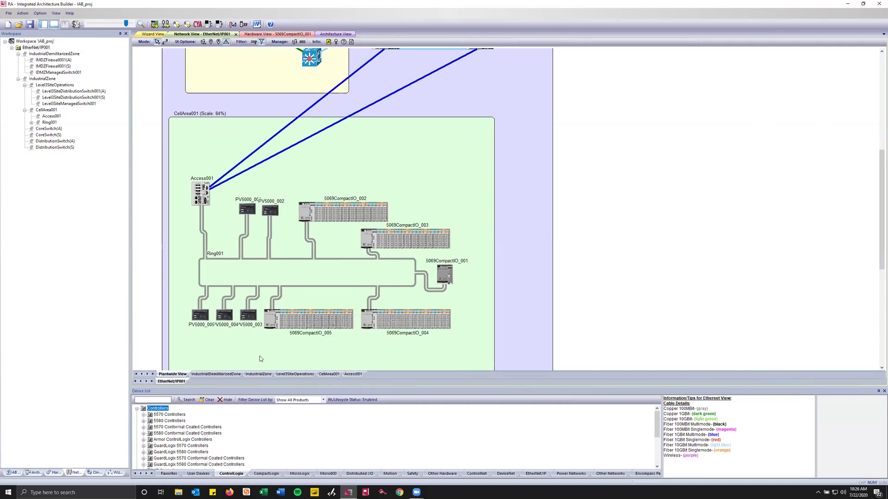
Multi-select 5069CompactIO_002 through 005 plus PV5000_002, and replace that with an area selection of only 5069CompactIO_002 and 5069CompactIO_003.
click(314, 322)
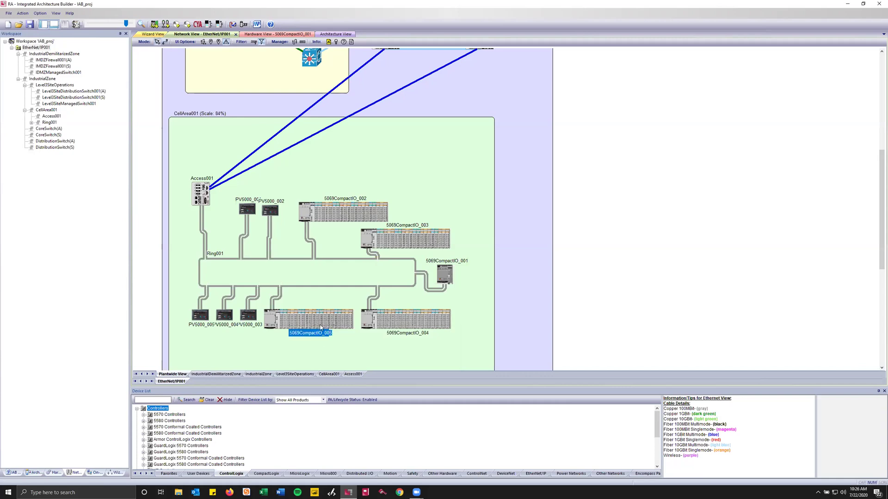
ctrl+click(413, 324)
ctrl+click(425, 247)
ctrl+click(330, 212)
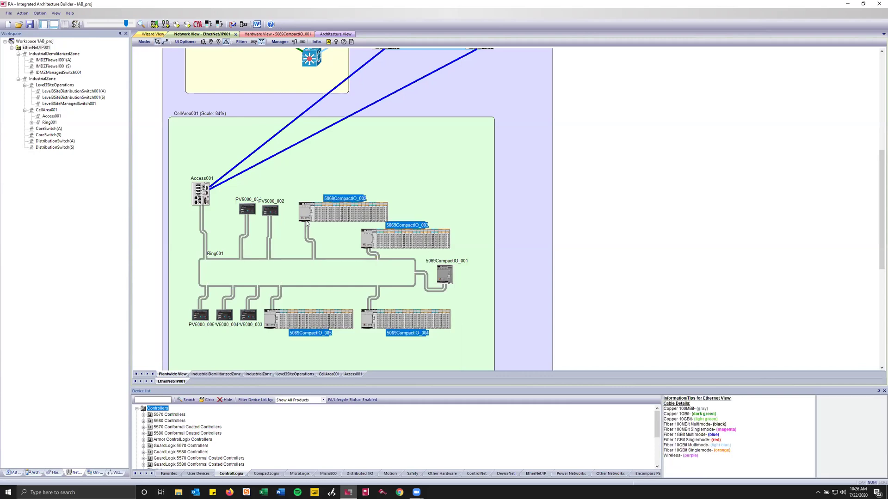
ctrl+click(270, 212)
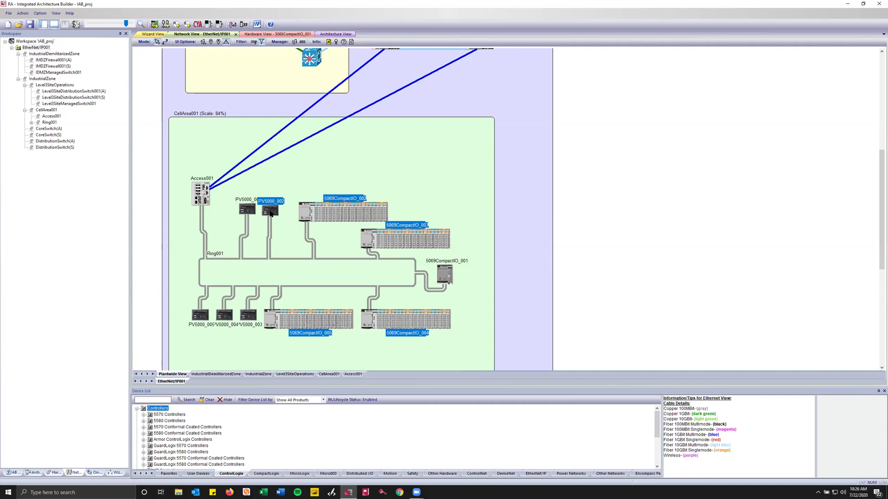
drag(293, 188, 466, 258)
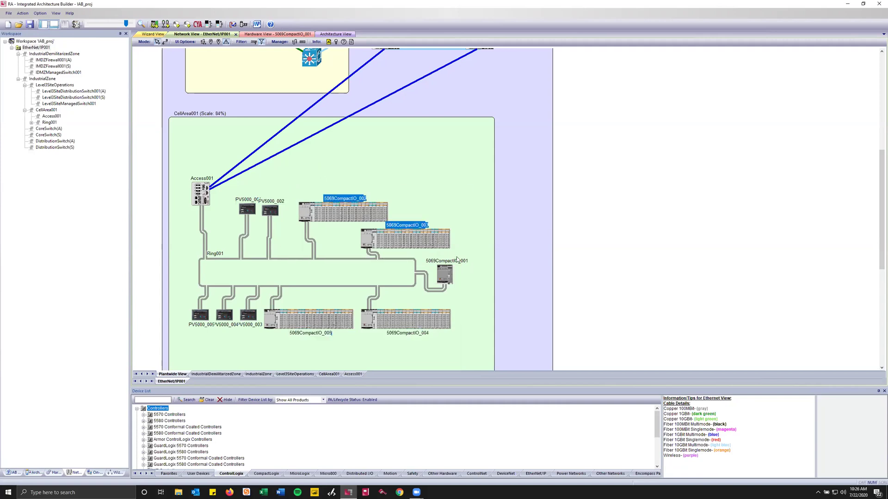
Duplicate 5069CompactIO_002 on Ring001, creating two copies of it.
right_click(369, 211)
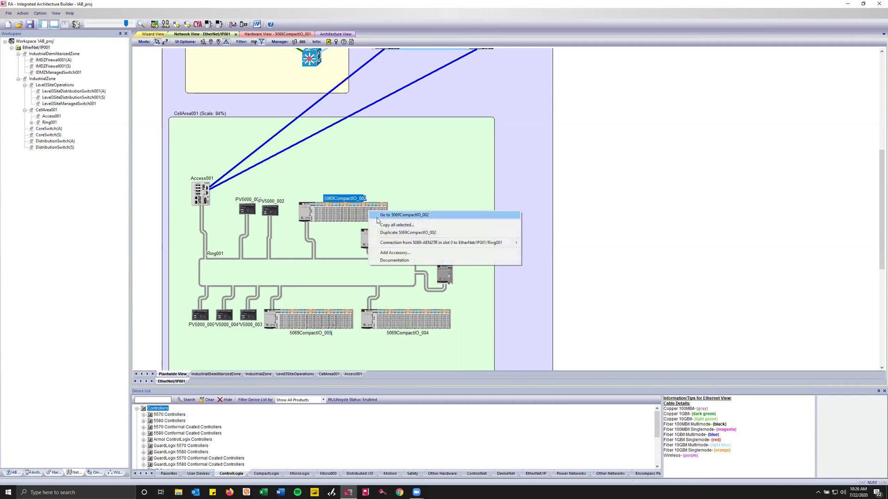
click(393, 234)
click(394, 233)
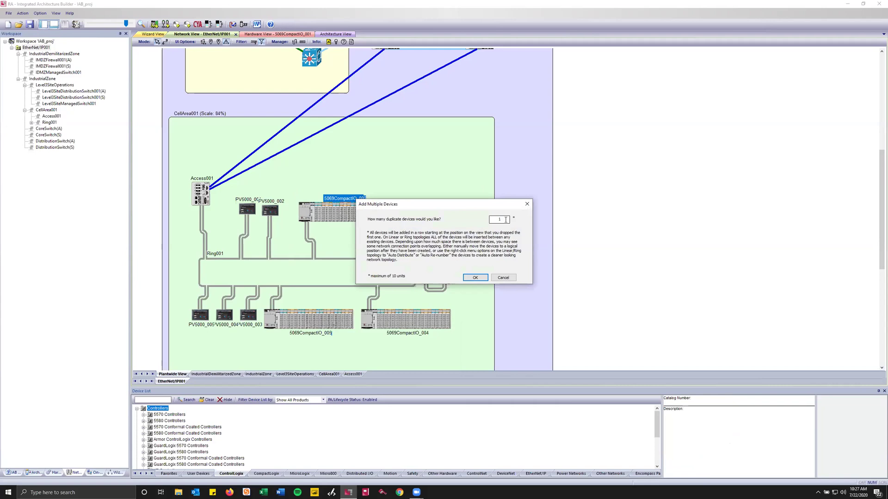
drag(505, 220, 486, 222)
click(475, 278)
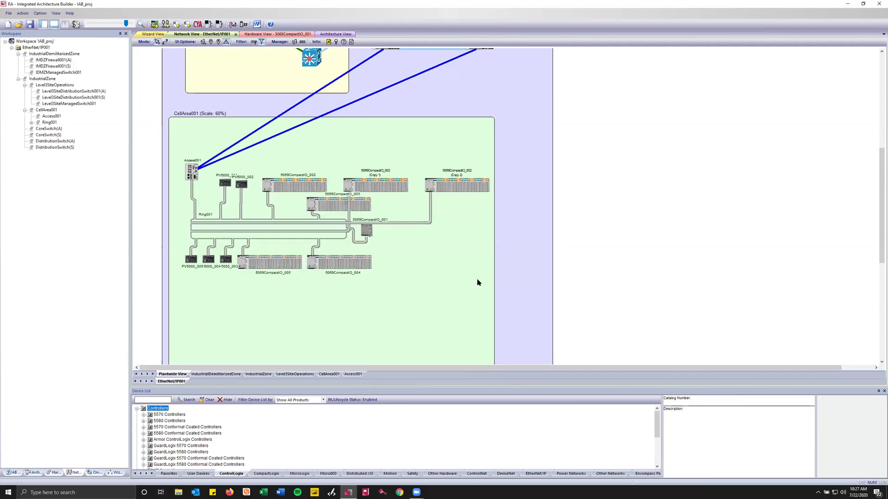
Reposition 5069CompactIO_002 (Copy 1) and (Copy 2) beside the end of Ring001, near 5069CompactIO_001.
mouse_move(380, 186)
mouse_move(349, 185)
drag(385, 188, 443, 244)
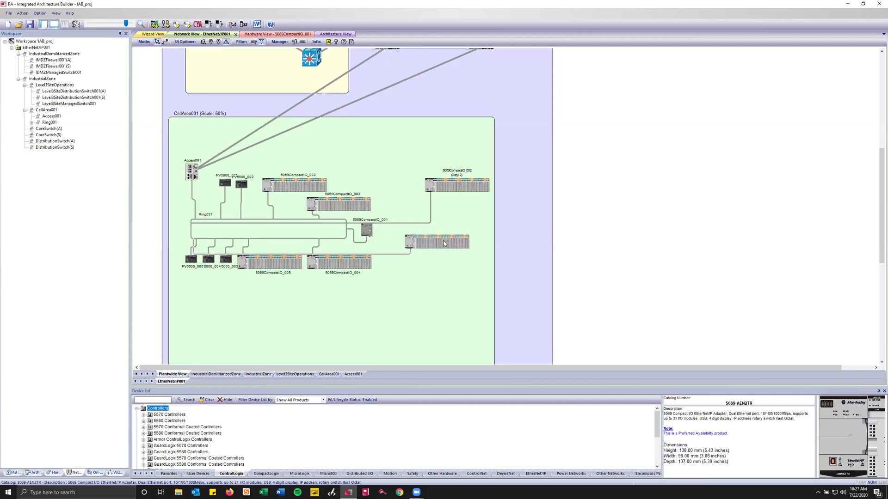
drag(468, 187, 451, 204)
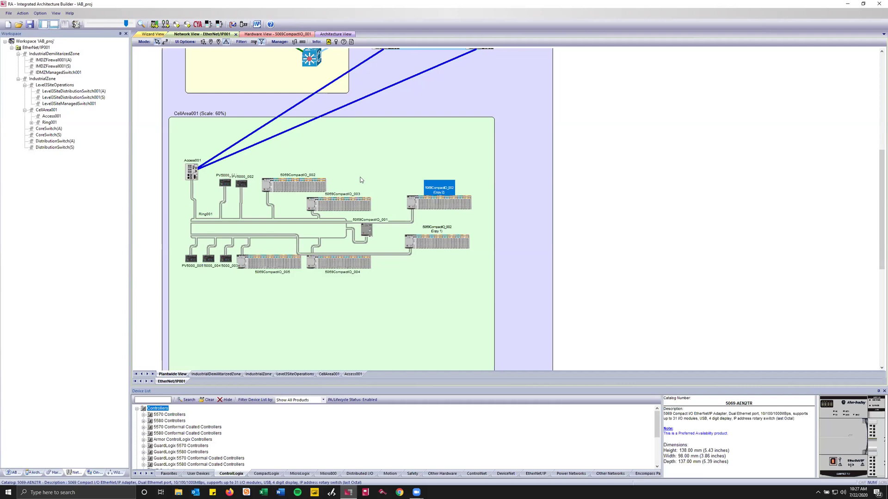
Move both 5069CompactIO_002 copies to the ring's end under Access001 and auto-distribute all items in CellArea001.
click(191, 230)
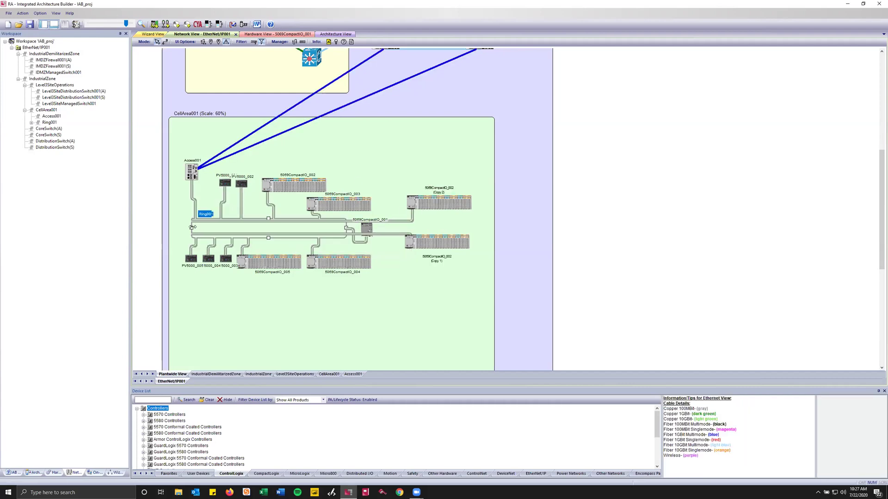
click(451, 208)
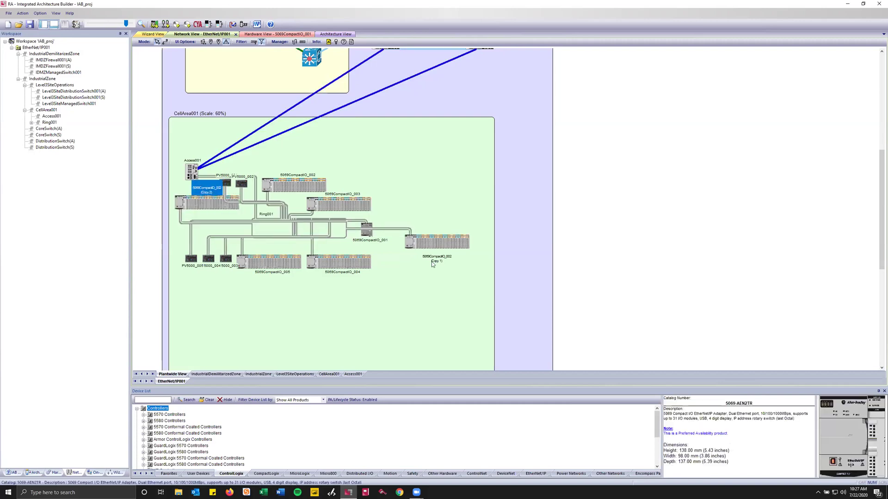
drag(451, 250, 224, 230)
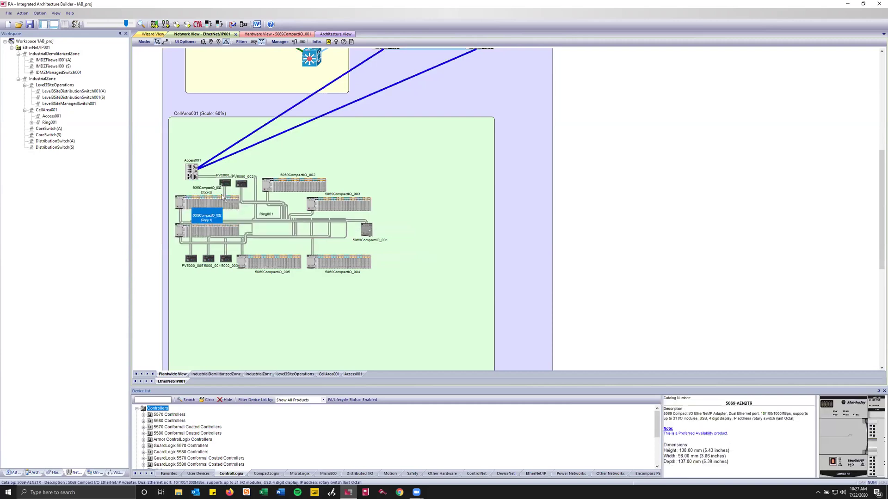
right_click(406, 223)
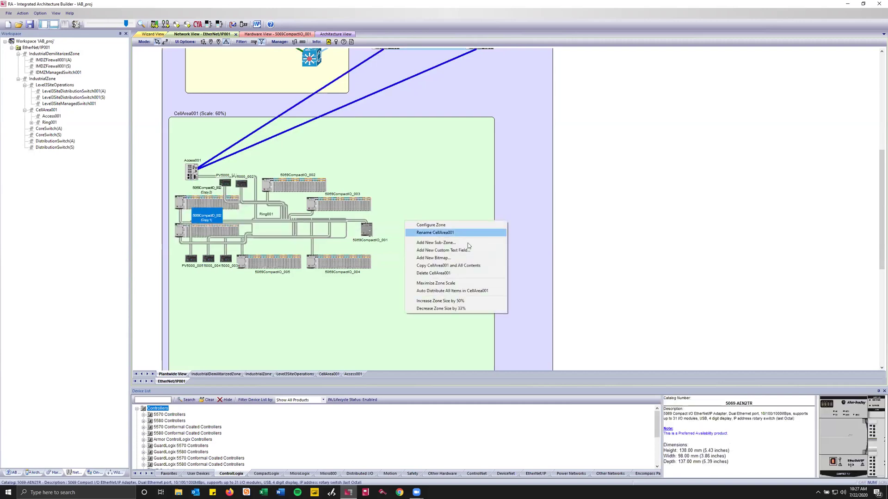
click(448, 291)
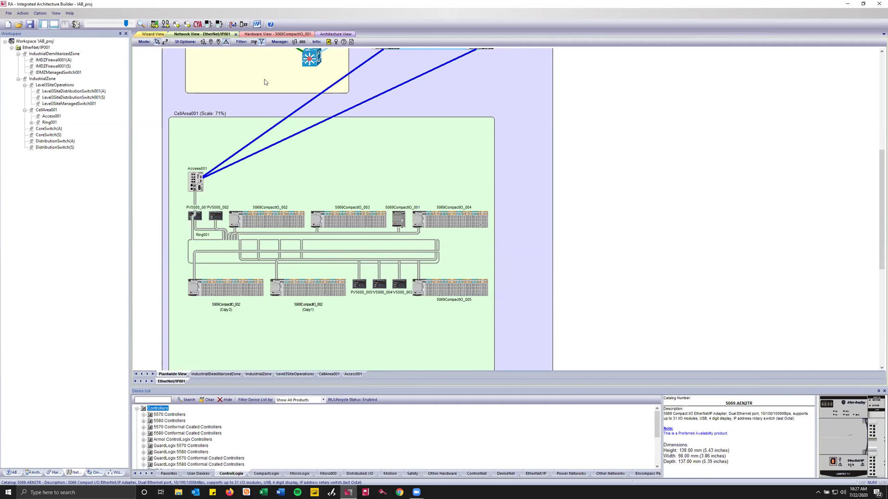
Show the cable length labels on the network links and move PV5000_005 and PV5000_004 further down below Ring001.
click(203, 42)
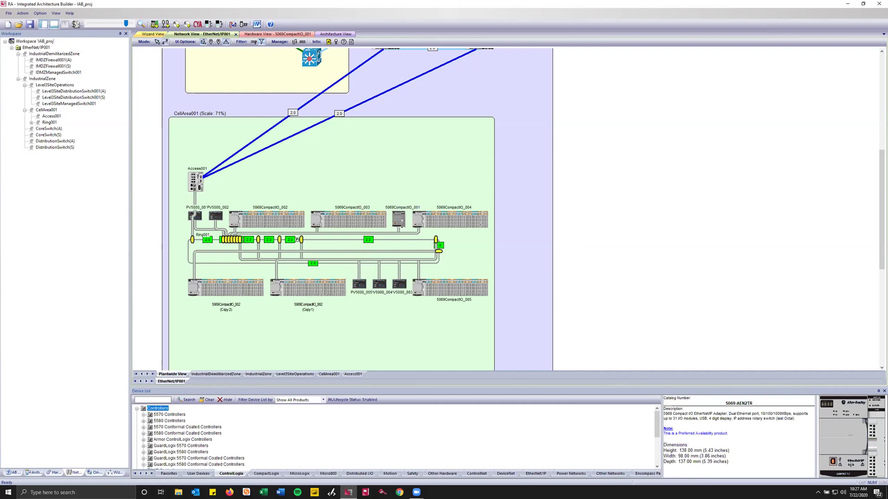
drag(301, 240, 360, 323)
drag(379, 285, 381, 292)
drag(381, 240, 379, 316)
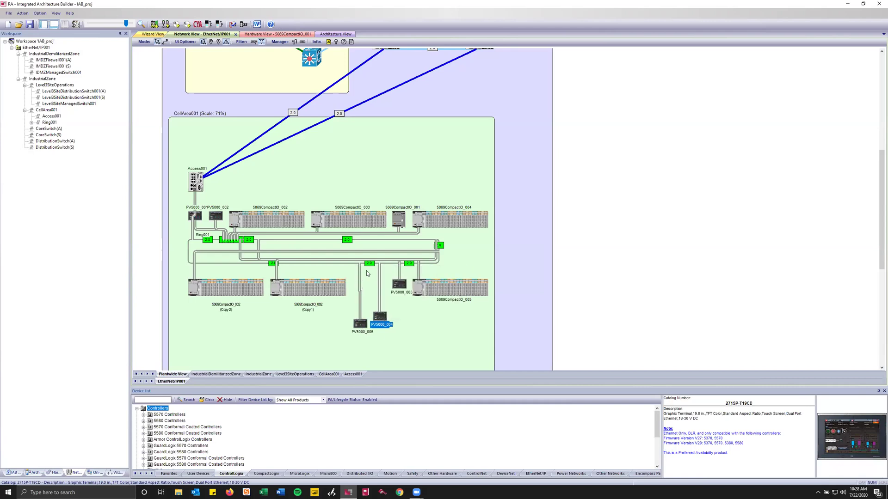
mouse_move(370, 265)
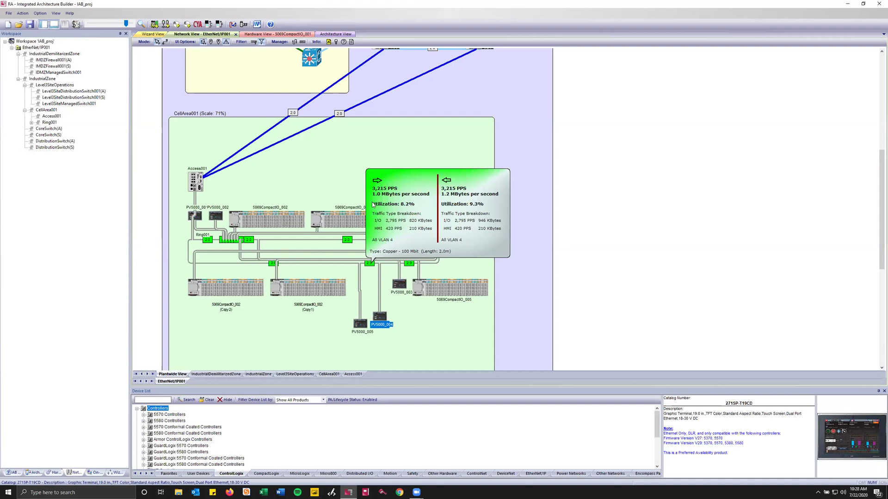
Open the Communication Details and examine the controller assignment options for the HMI devices.
click(243, 24)
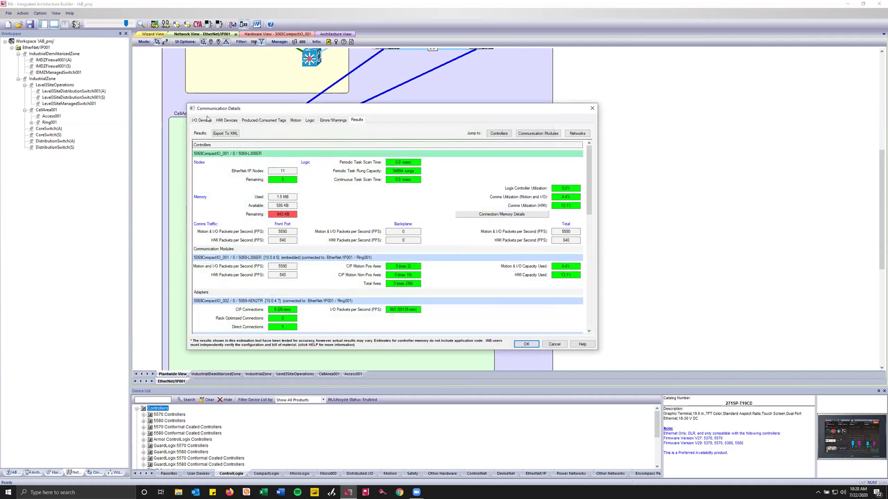
click(228, 121)
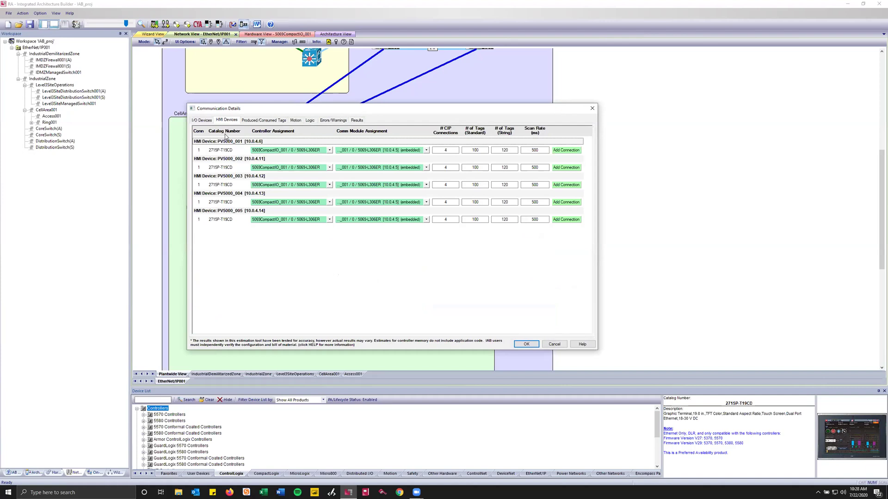
click(331, 151)
click(293, 264)
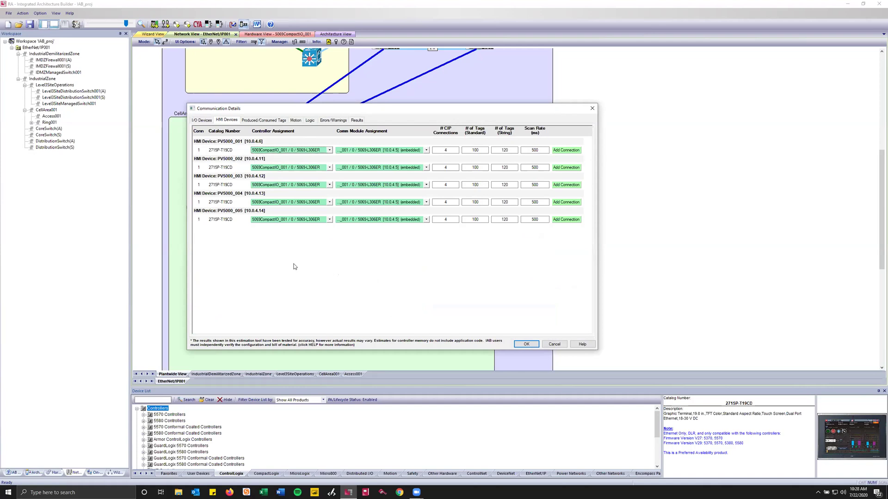
Review the I/O devices' controller assignments, RPIs and connection types, and exit the Communication Details without saving changes.
click(204, 120)
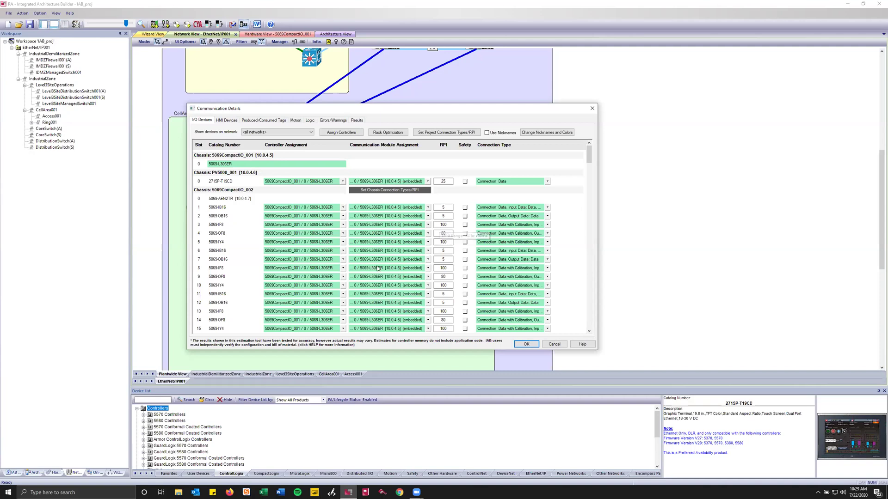
scroll(381, 267, down, 3)
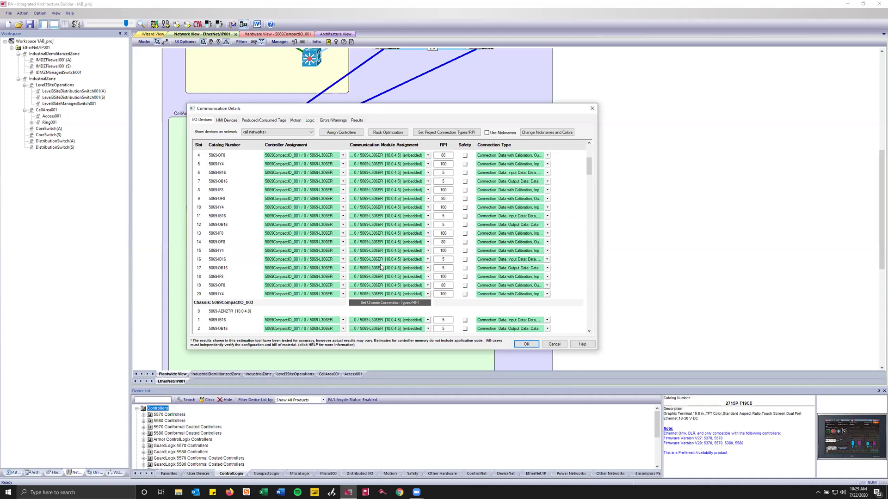
scroll(384, 236, up, 3)
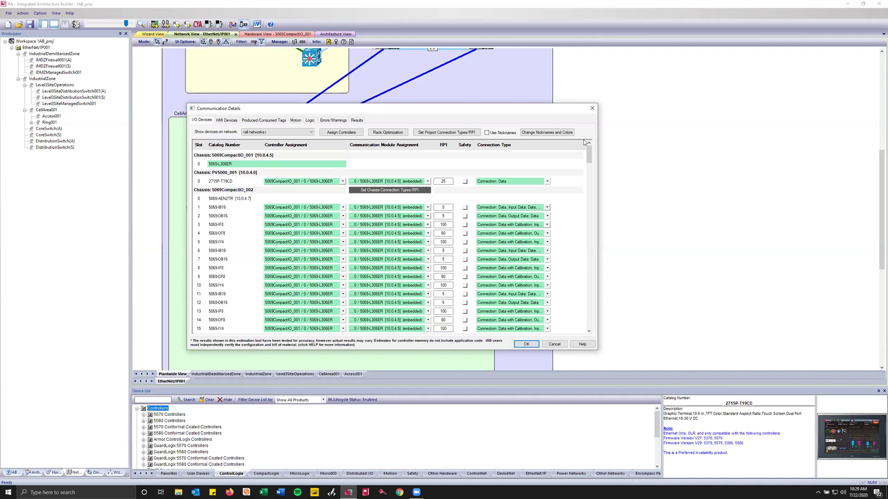
click(592, 108)
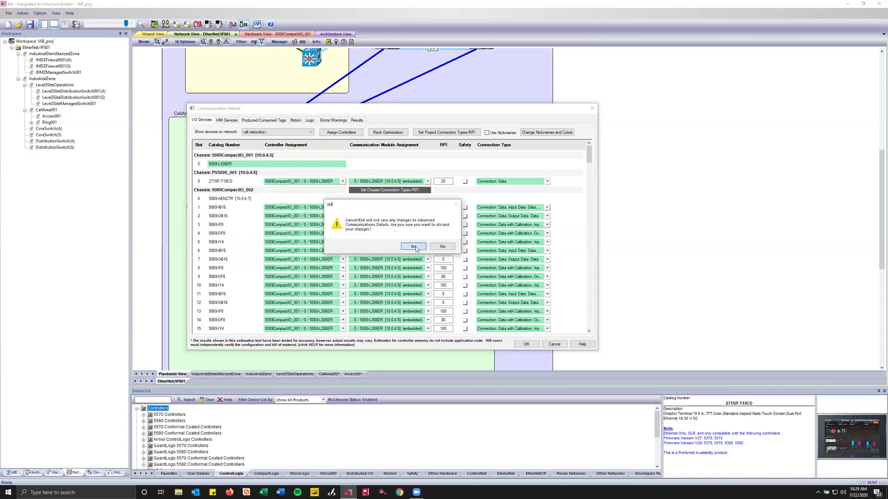
click(424, 246)
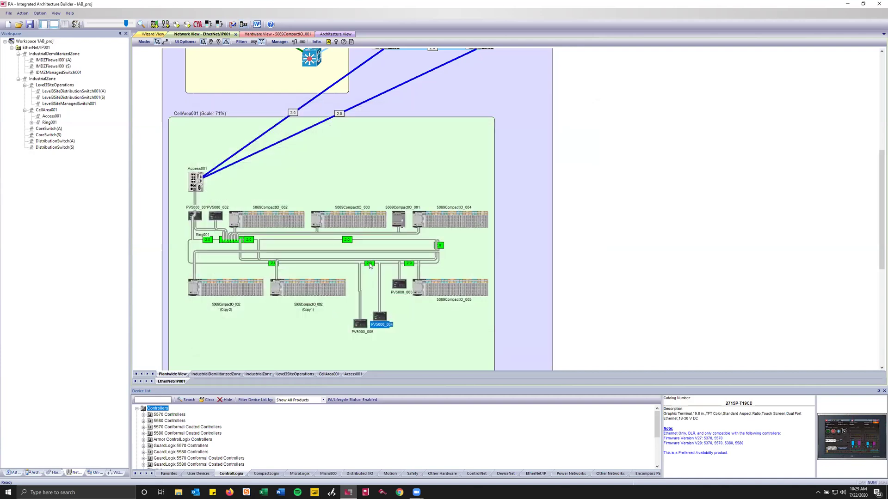
Show the subnet info and IP addresses on the devices and review them across the demilitarized, site operations and cell area zones.
mouse_move(370, 266)
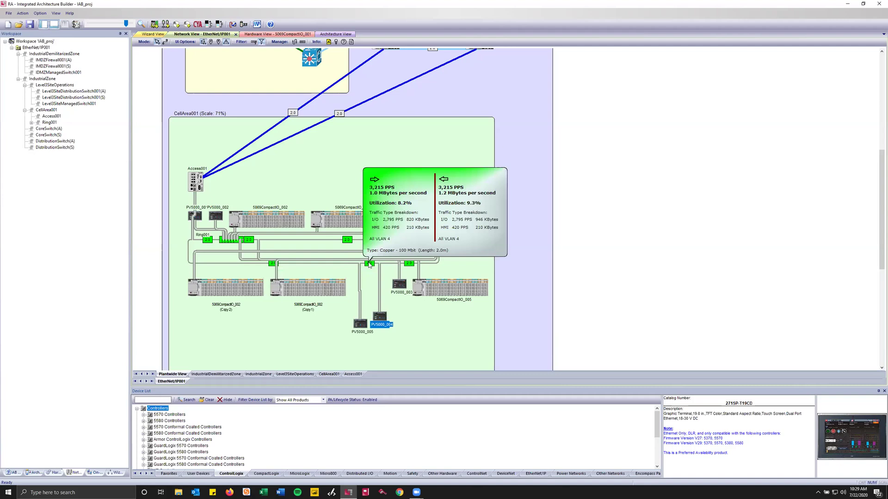
click(211, 42)
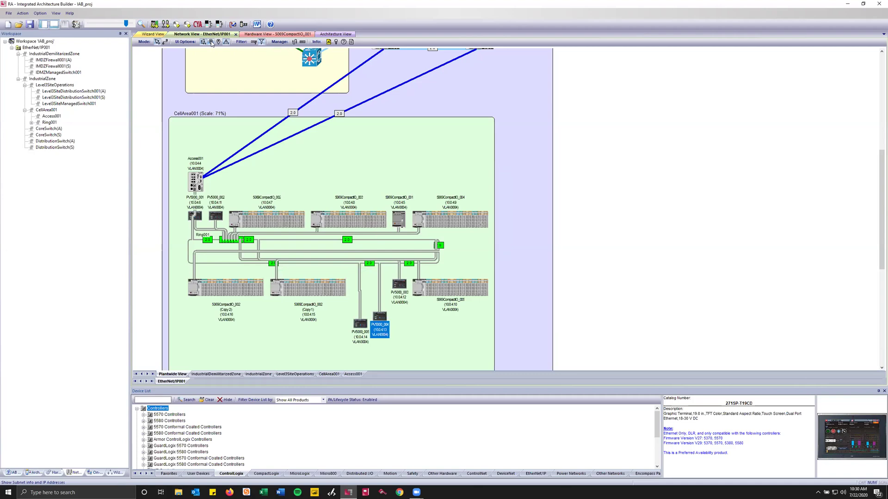
scroll(413, 154, up, 3)
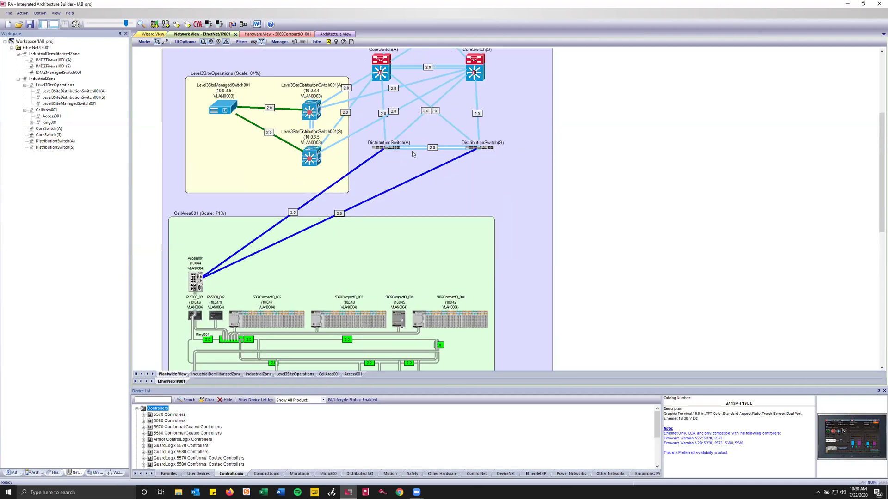
scroll(369, 120, up, 1)
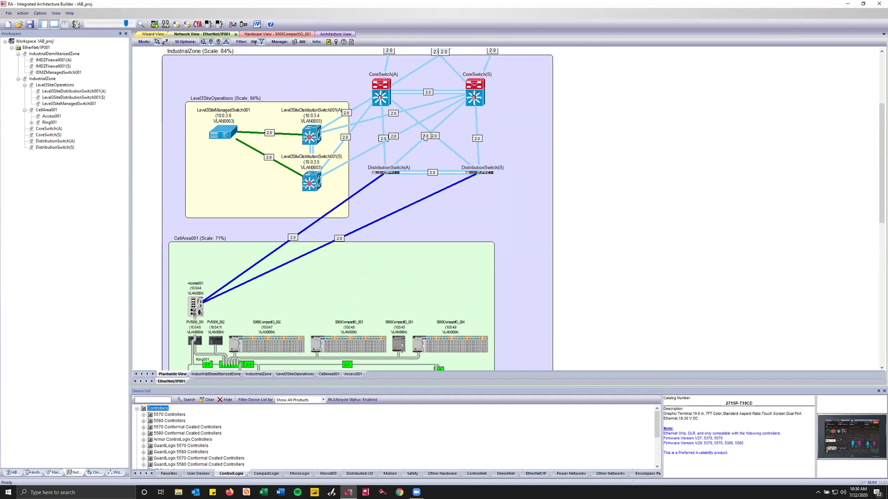
scroll(405, 135, down, 1)
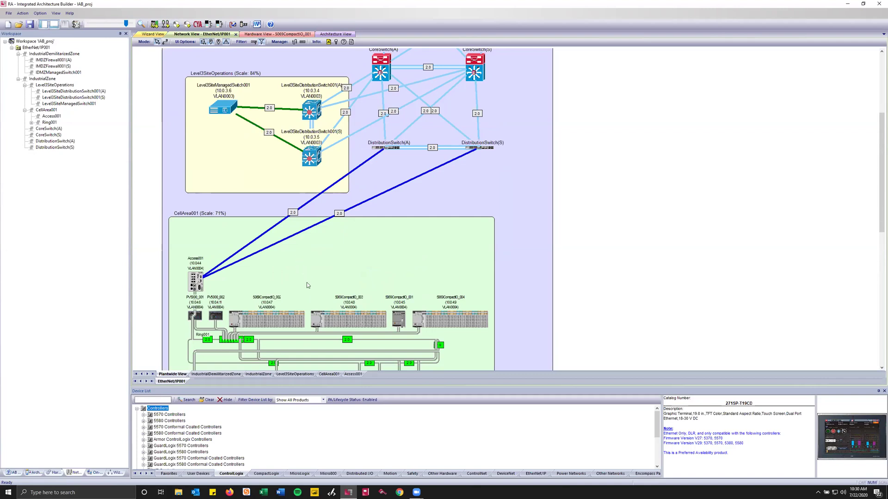
scroll(334, 318, up, 3)
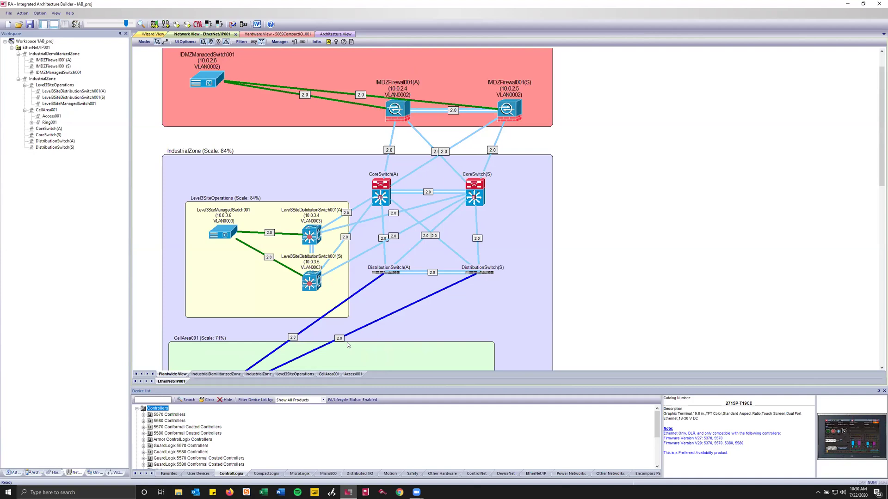
scroll(357, 287, down, 4)
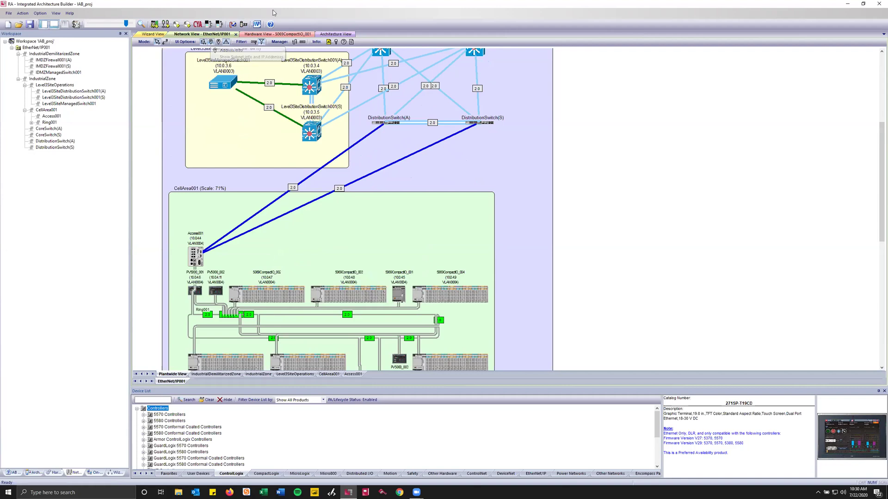
Open the Communication Details results and review them down to the EtherNet/IP001 highest Ethernet media utilization.
click(244, 24)
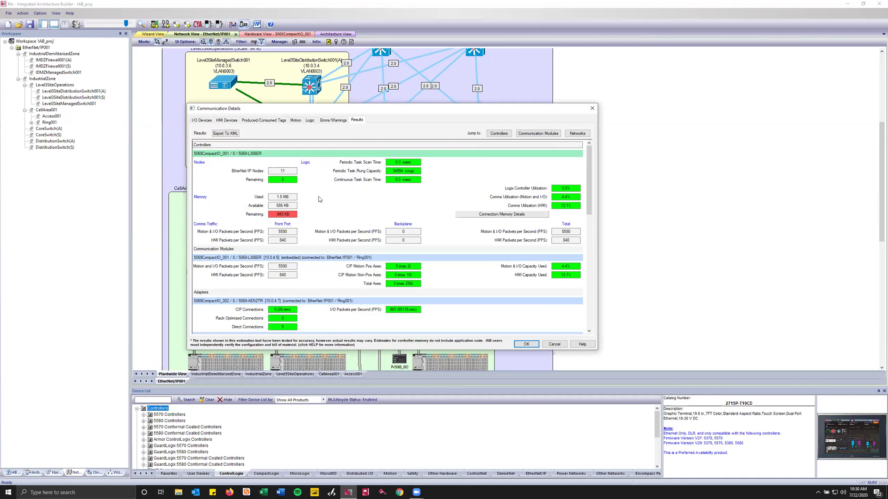
scroll(282, 181, down, 6)
scroll(280, 181, down, 3)
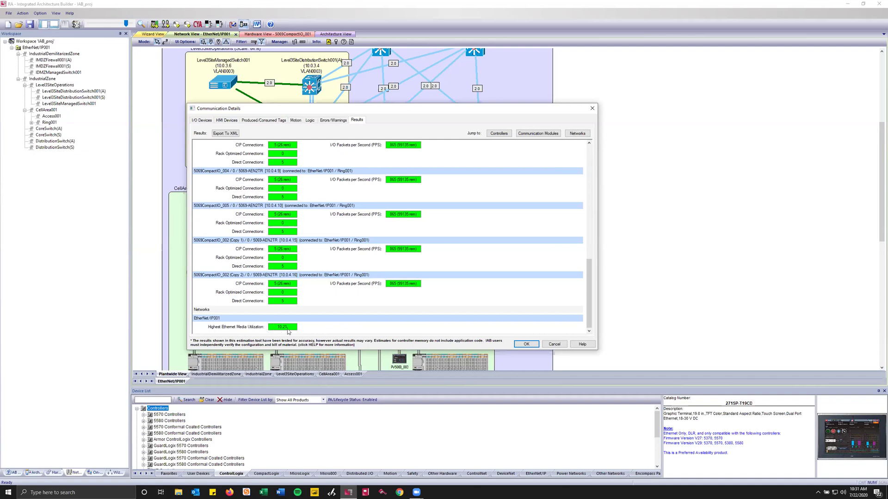
Set the number of standard tags and string tags to 1 for HMI devices PV5000_001 and PV5000_002.
click(226, 120)
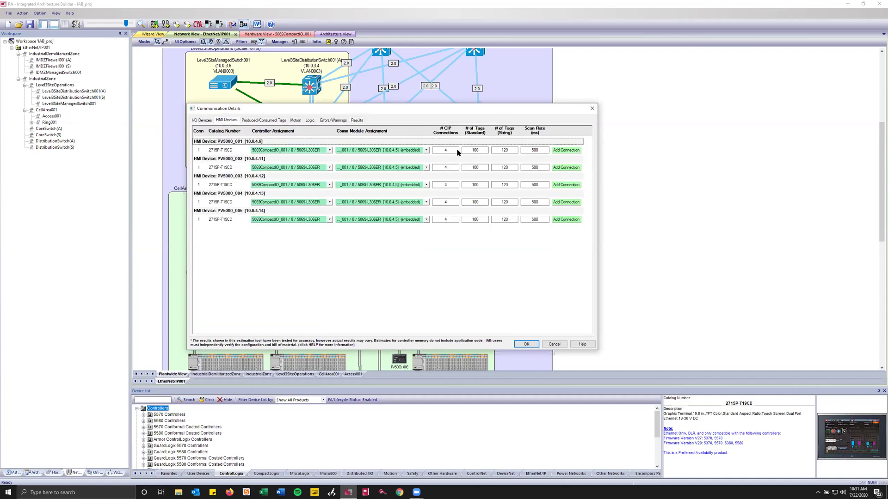
click(484, 149)
text(1)
key(Tab)
text(1)
key(Tab)
click(472, 168)
text(1)
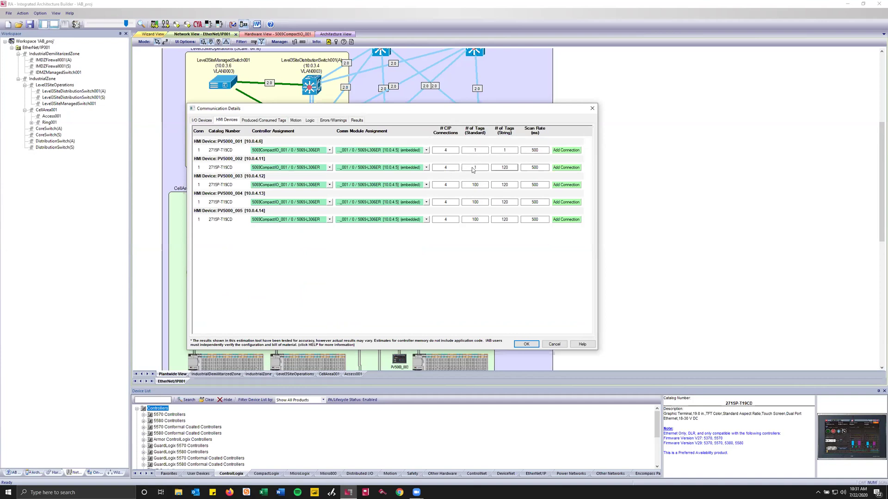
text(1)
Set the number of standard tags and string tags to 1 for HMI devices PV5000_003, PV5000_004 and PV5000_005.
click(473, 185)
text(1)
key(Tab)
text(1)
click(474, 202)
text(1)
key(Tab)
text(1)
click(479, 220)
text(1)
key(Tab)
text(1)
Check the recalculated media utilization and controller memory results, and exit the Communication Details, discarding the changes.
click(356, 120)
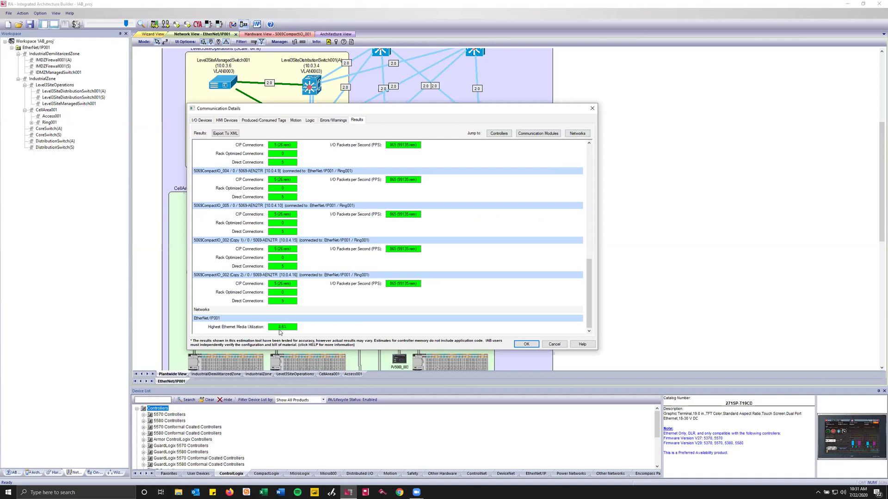
scroll(336, 256, up, 15)
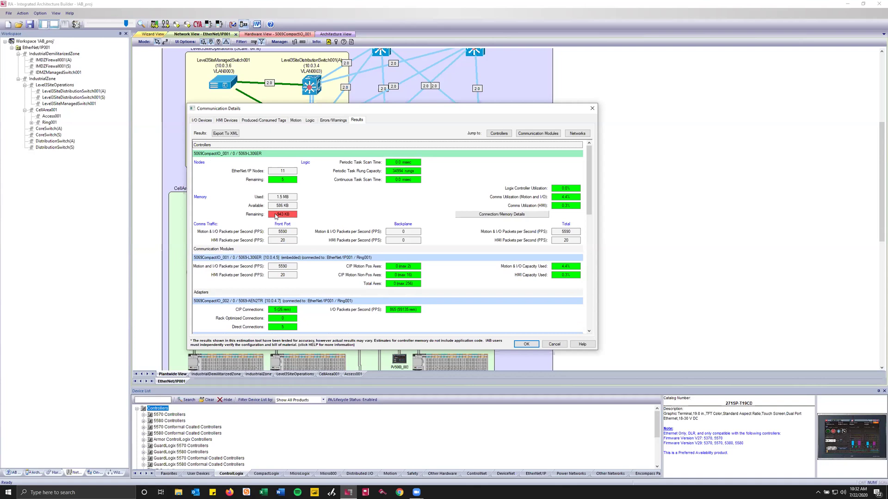
click(593, 108)
click(419, 246)
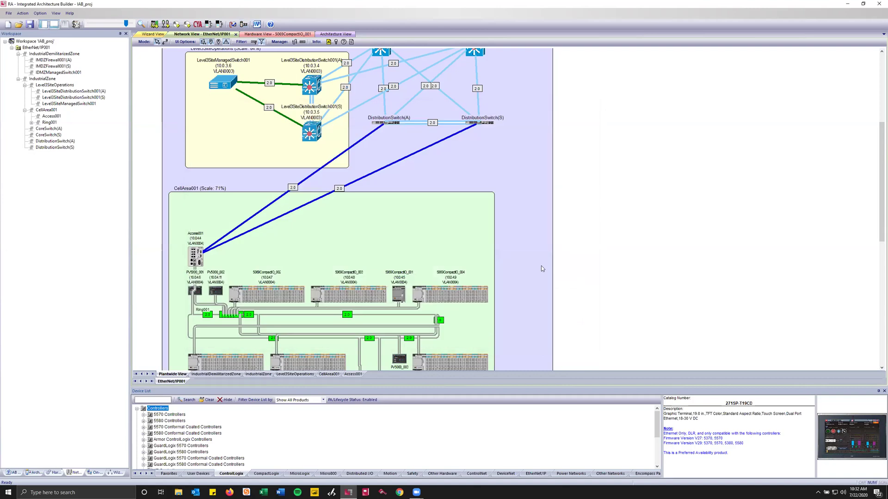
Swap the 5069-L306ER controller in the 5069CompactIO_001 chassis for a 5069-L320ER.
click(55, 472)
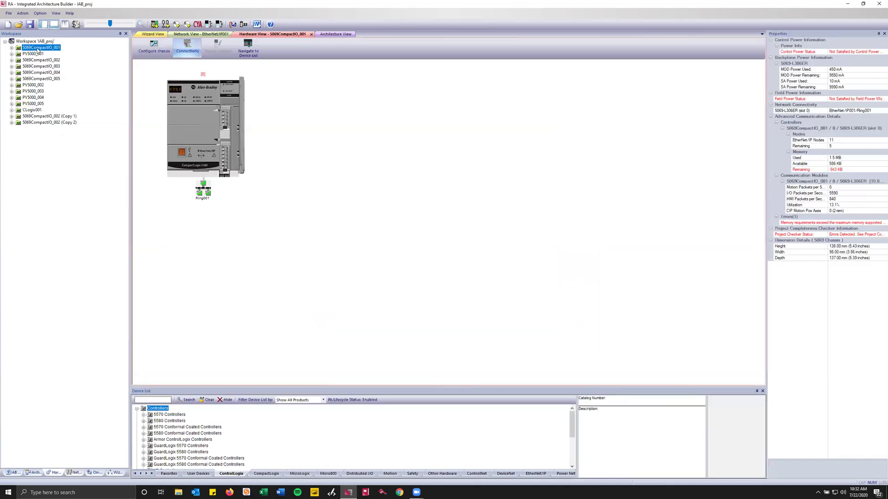
right_click(199, 135)
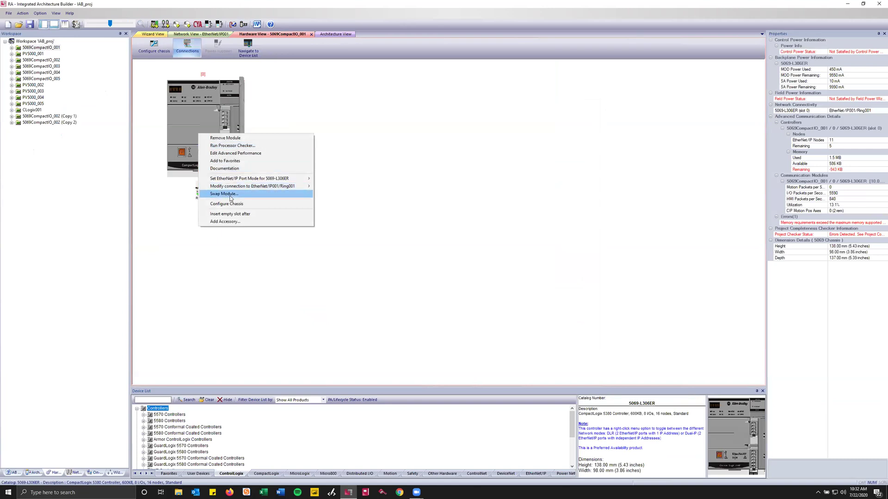
click(227, 194)
click(487, 240)
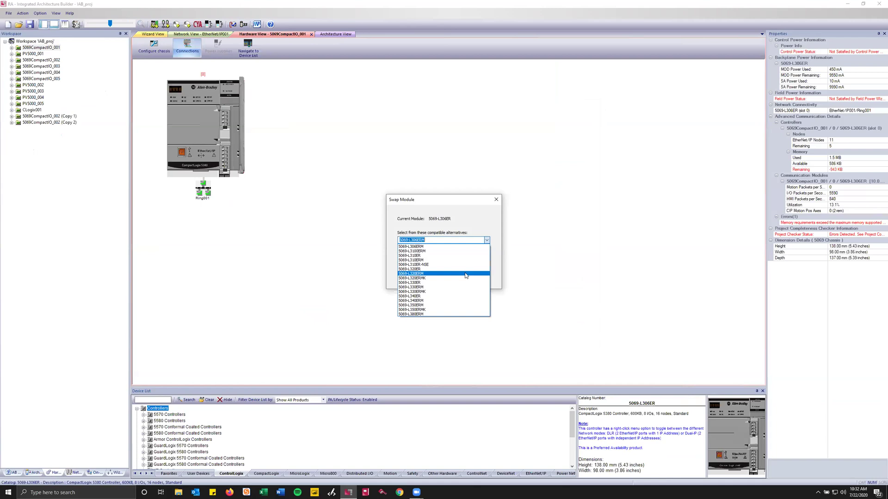
click(463, 270)
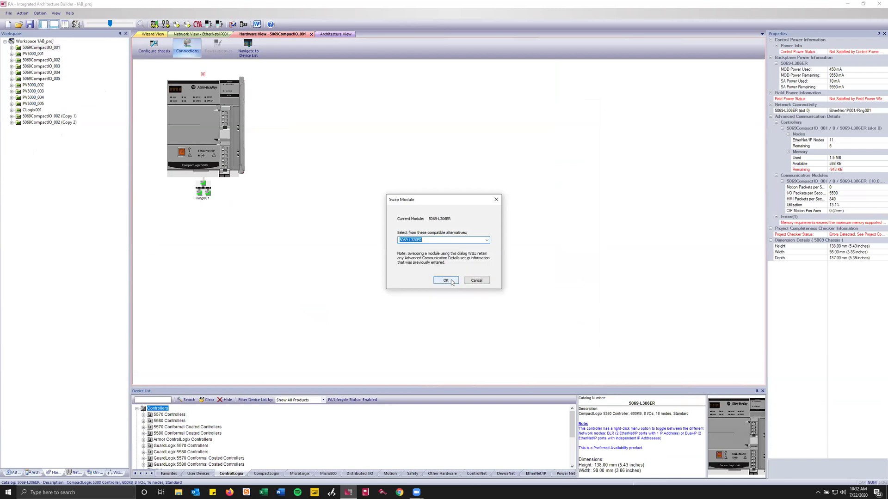
click(445, 280)
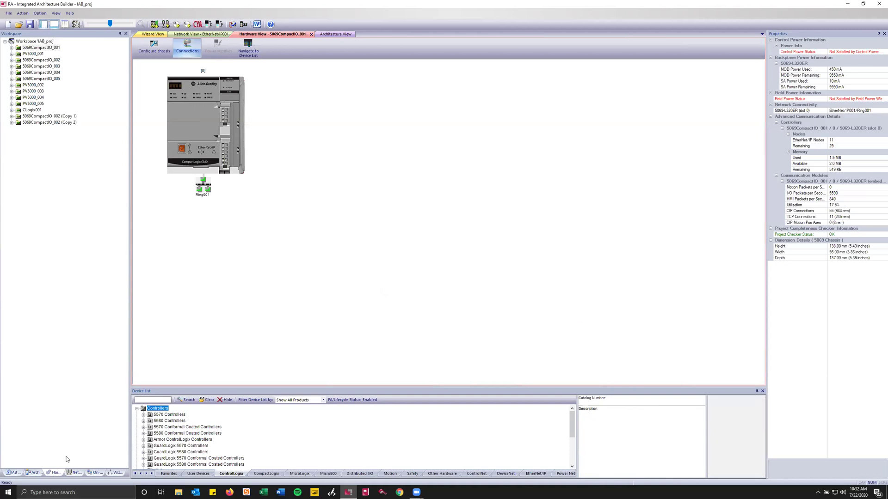
Check the EtherNet/IP001 Communication Details results for the swapped controller, and exit without saving changes.
click(74, 472)
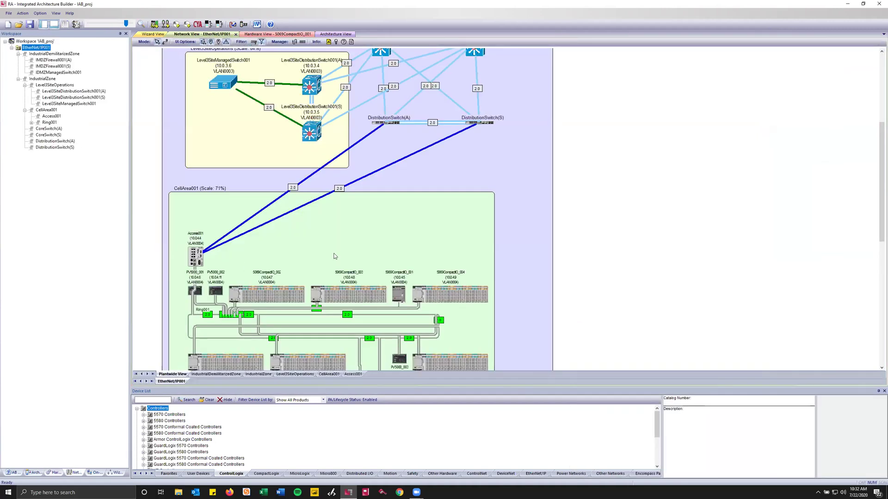
click(243, 24)
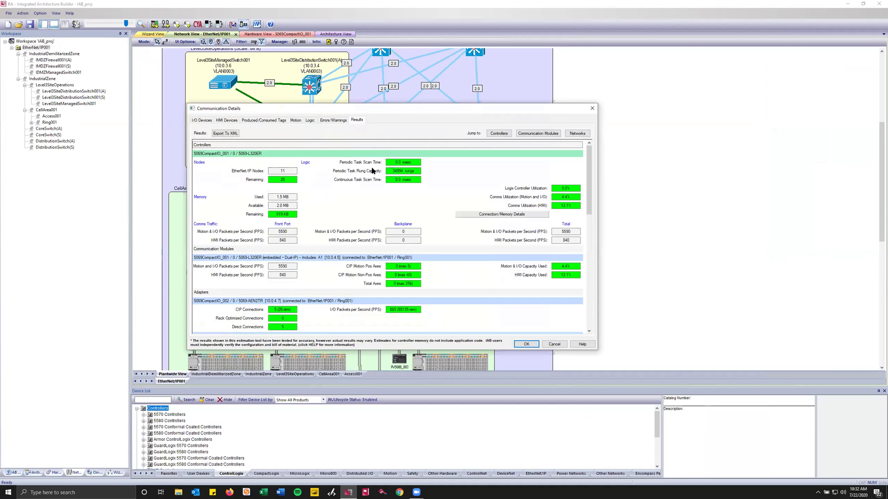
click(592, 108)
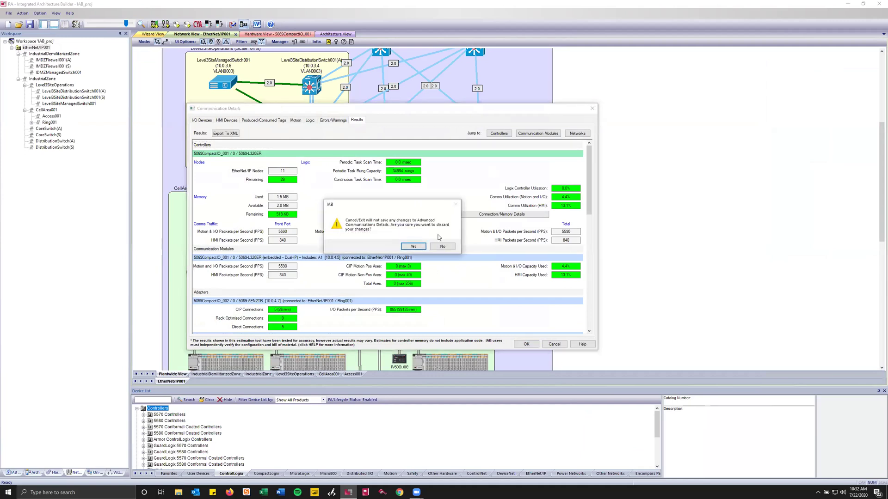
click(419, 248)
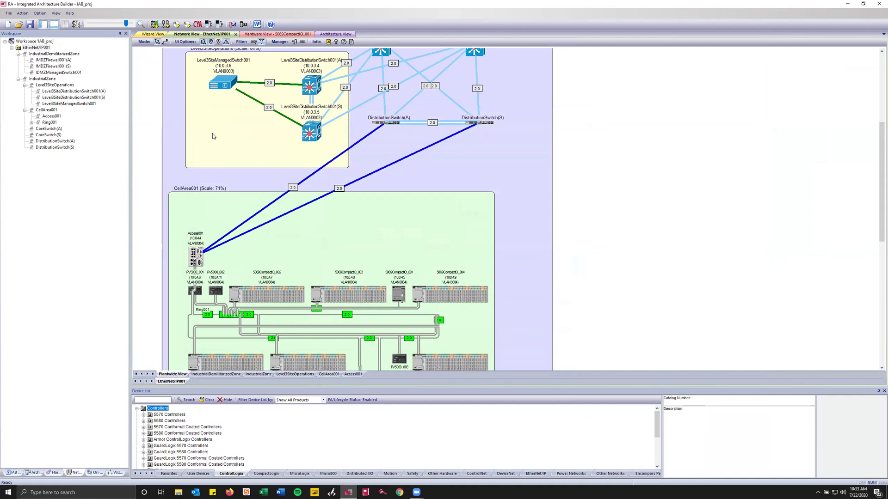
Make sure Enable Manual Navigation to the Device List is on in the IAB Options, and accept the options.
click(41, 13)
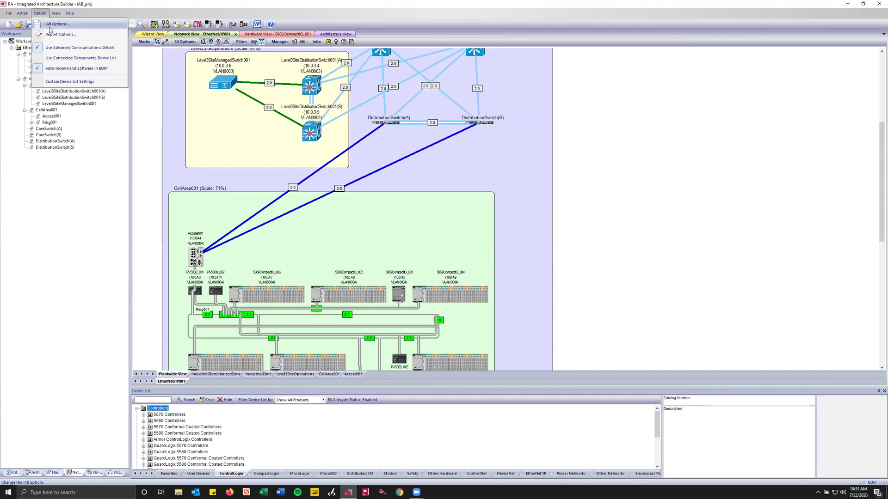
click(49, 25)
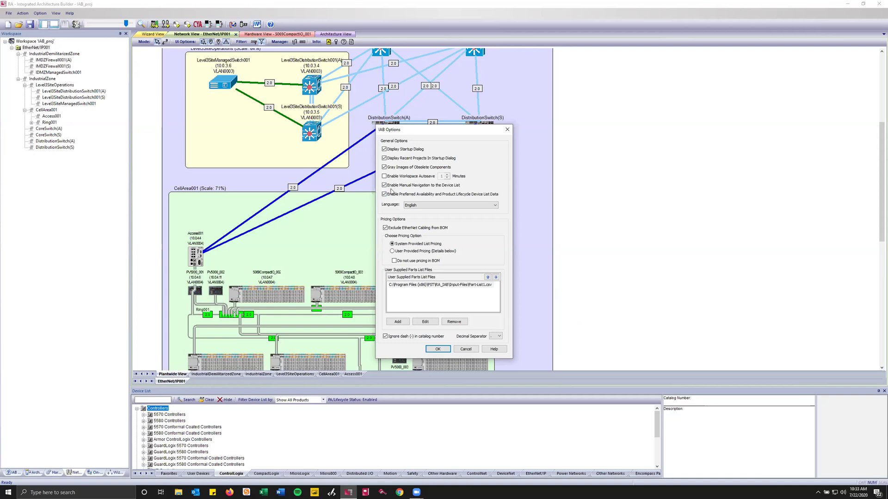
click(384, 185)
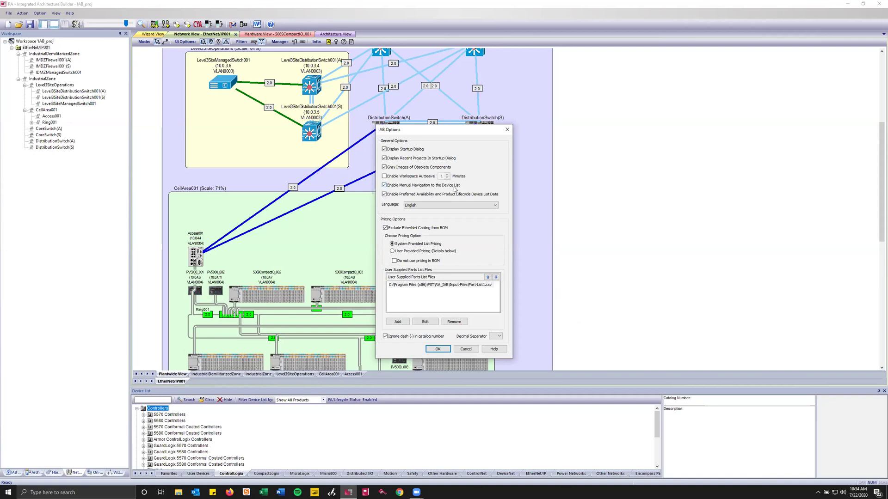
click(444, 350)
In the hardware view, navigate to the matching device list for 5069CompactIO_001 and for CLogix001, and reopen 5069CompactIO_001.
click(56, 473)
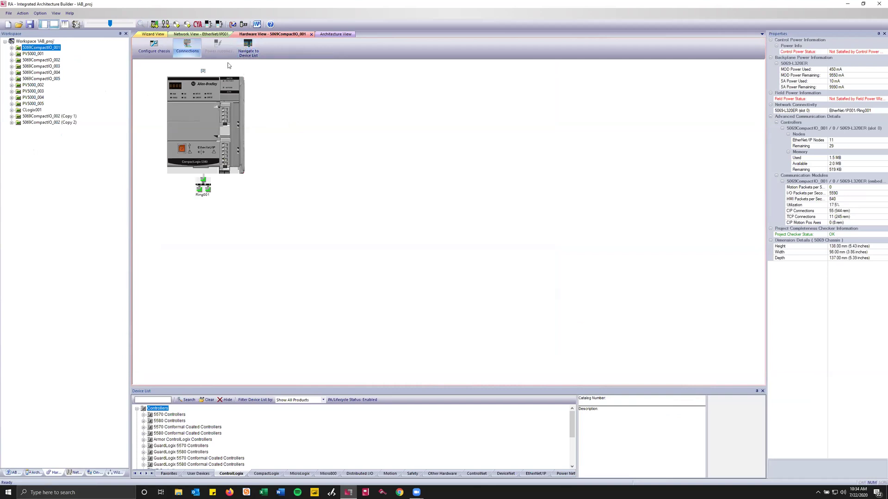
click(248, 49)
click(287, 55)
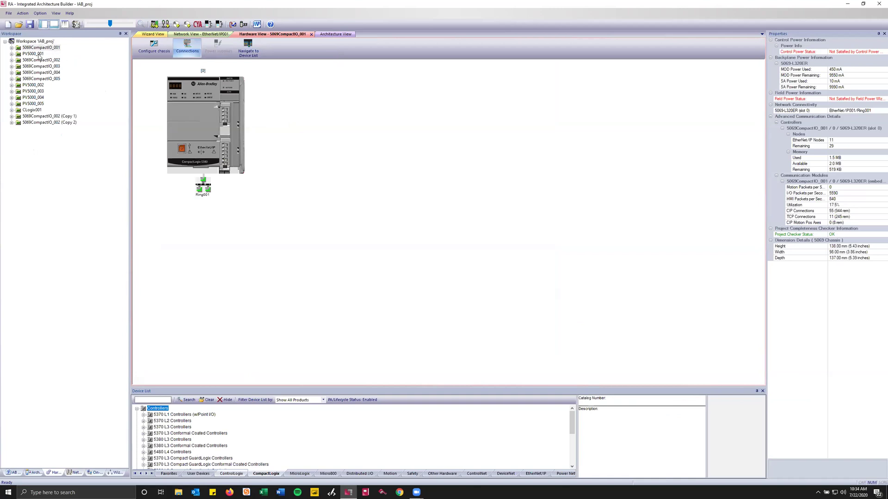
click(33, 115)
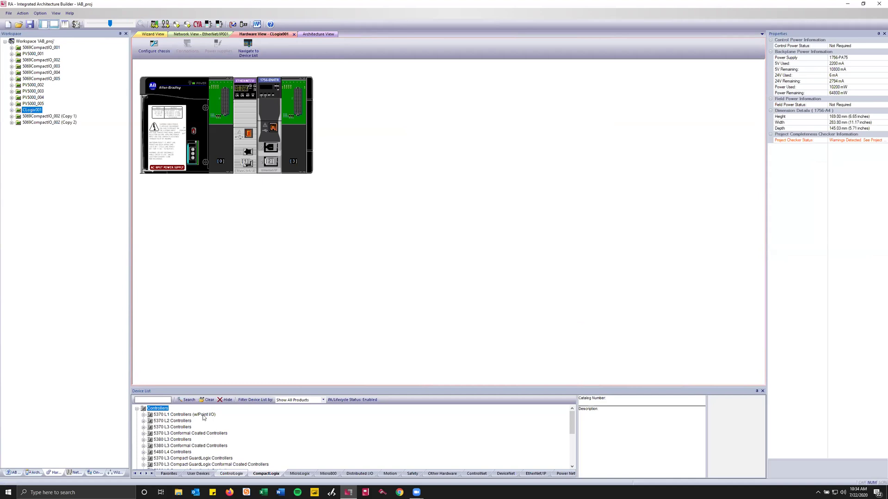
click(245, 48)
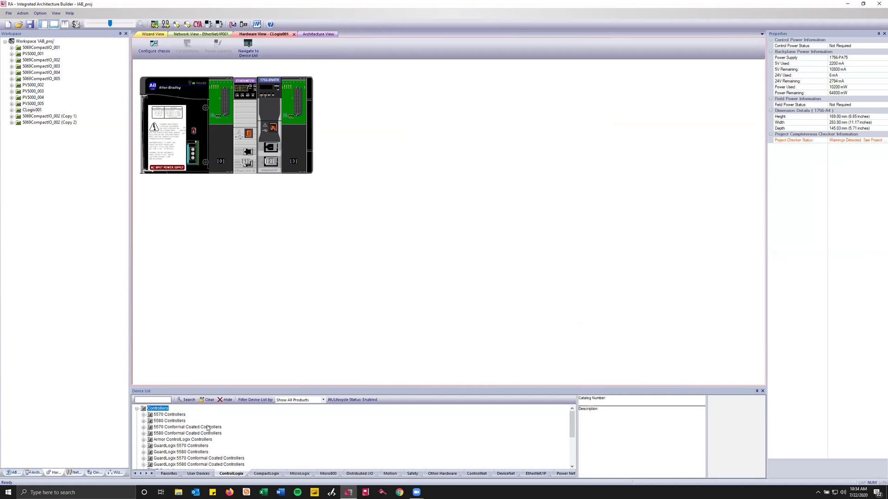
double_click(34, 48)
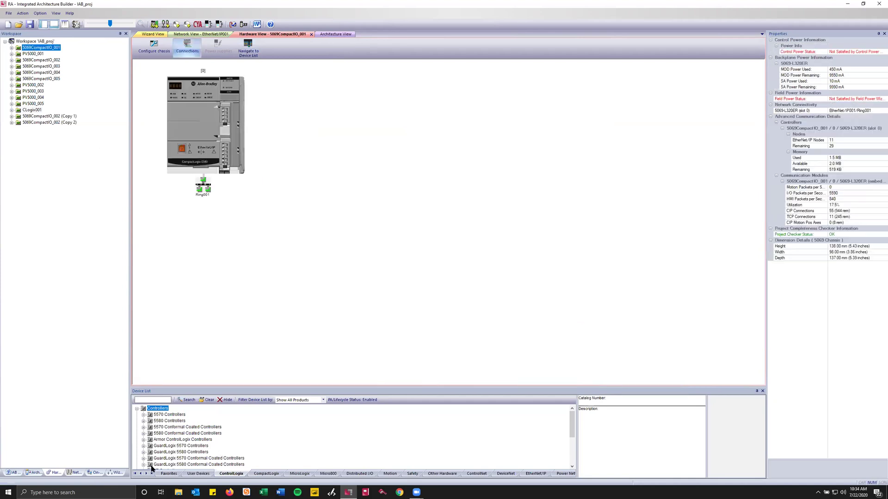
Set the default cable configuration of switch Access001 in the network view to Customer Supplied Copper Cable.
click(111, 472)
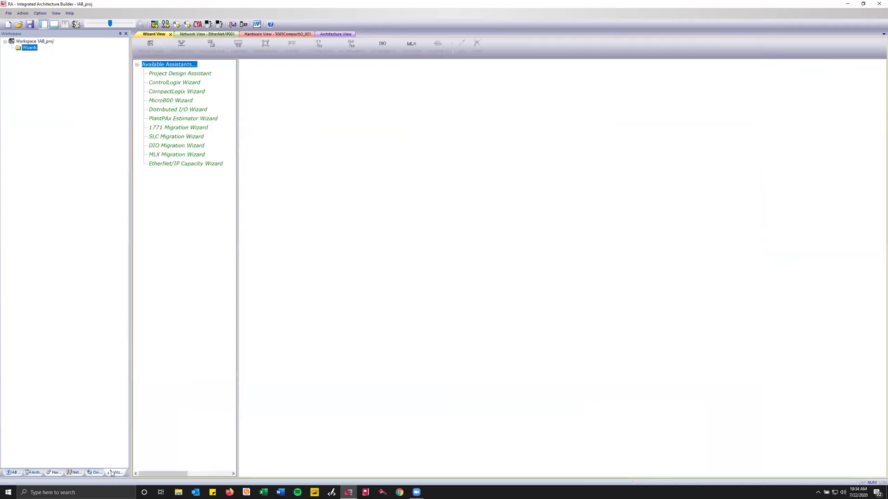
click(70, 474)
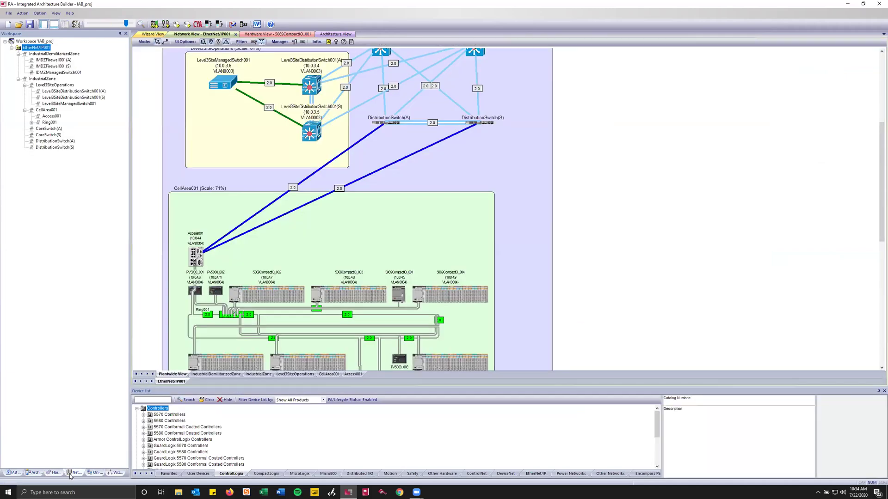
right_click(194, 257)
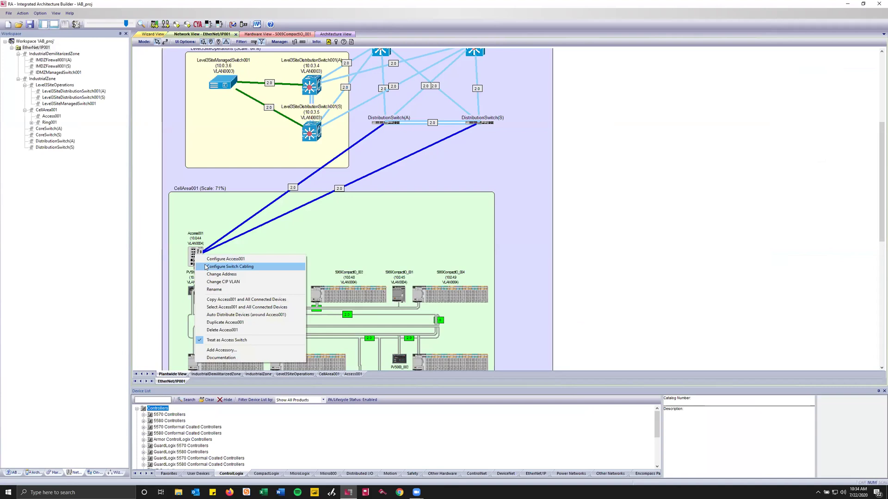
click(243, 266)
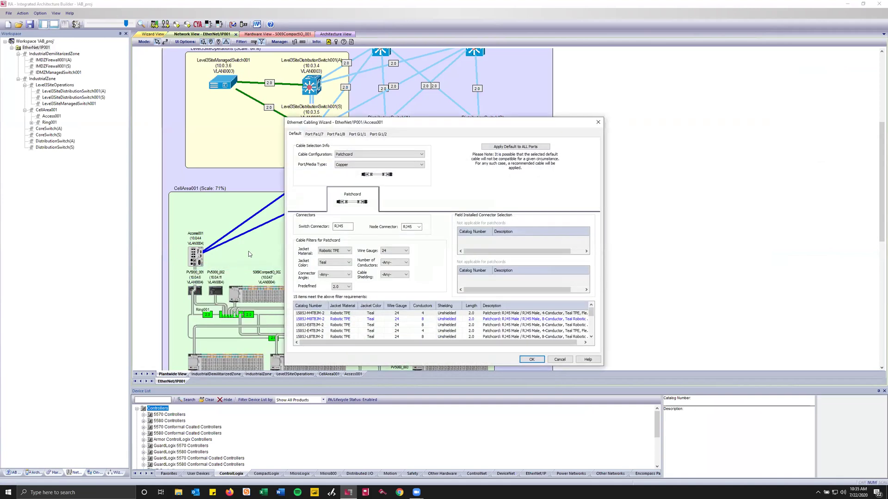
click(345, 154)
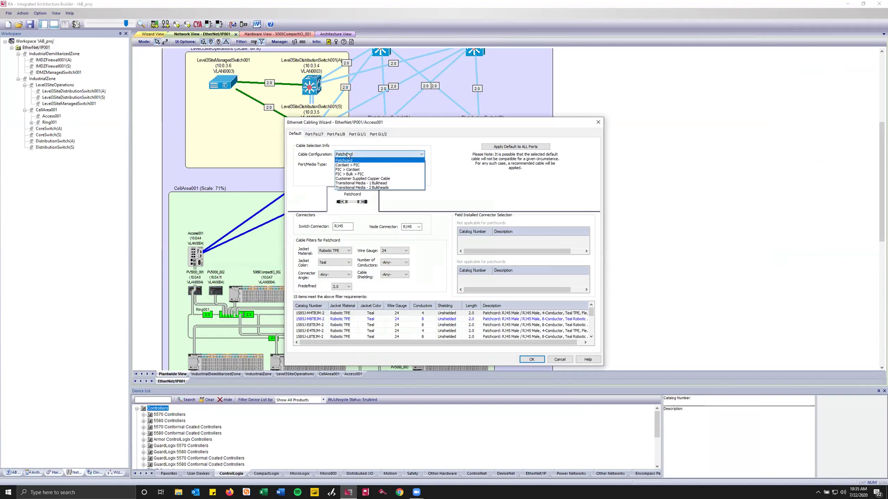
click(378, 180)
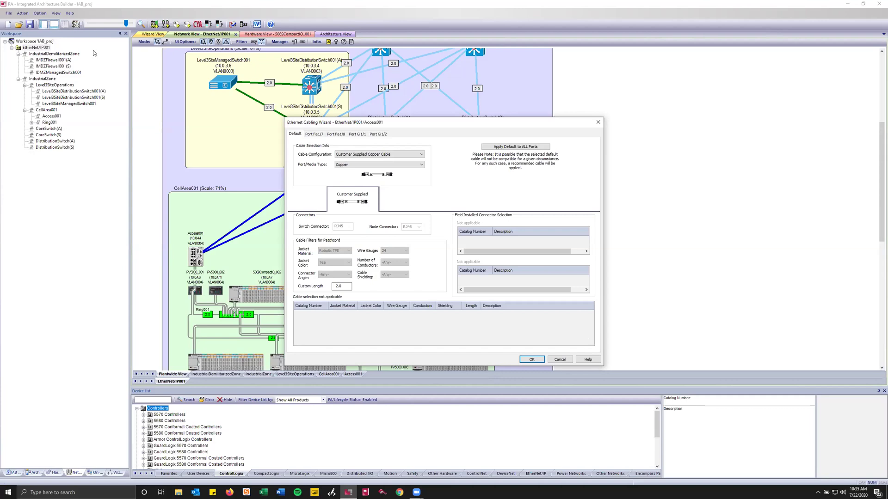
click(532, 360)
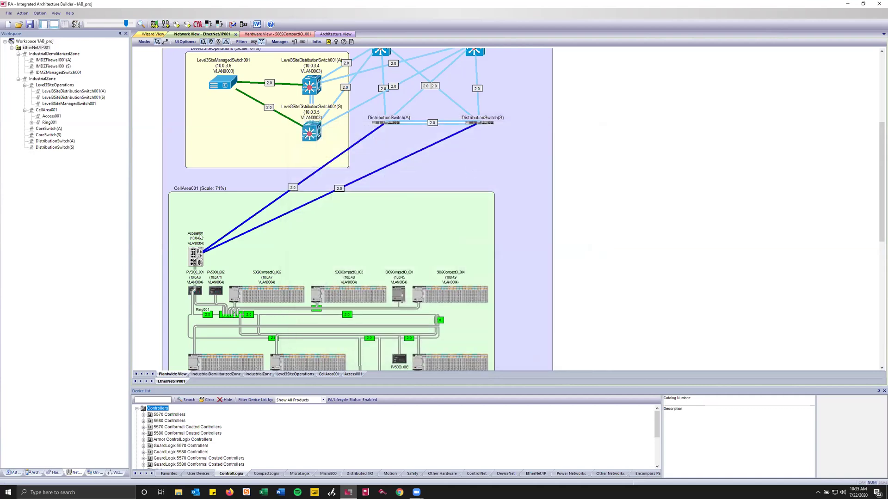
Open the switch cabling of DistributionSwitch(A) in the IndustrialZone view and review ports DS1.Gi1/13, DS1.TE1/25 and DS1.TE1/26.
double_click(340, 189)
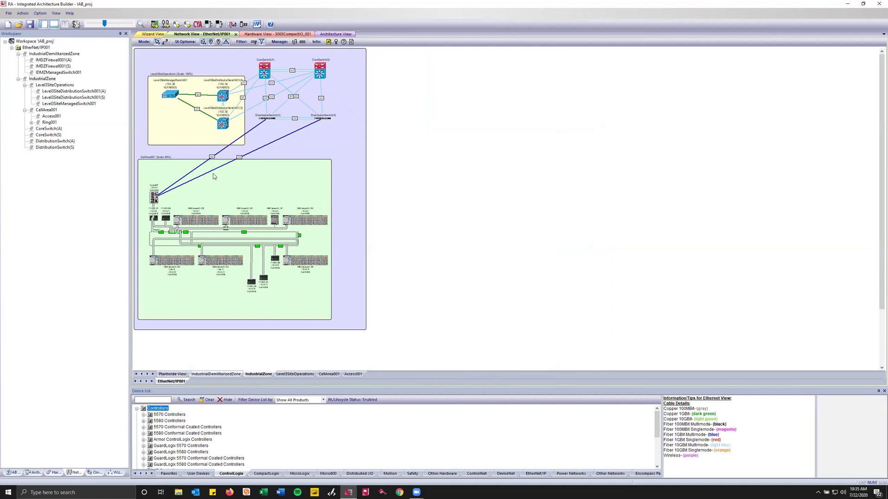
drag(105, 25, 124, 21)
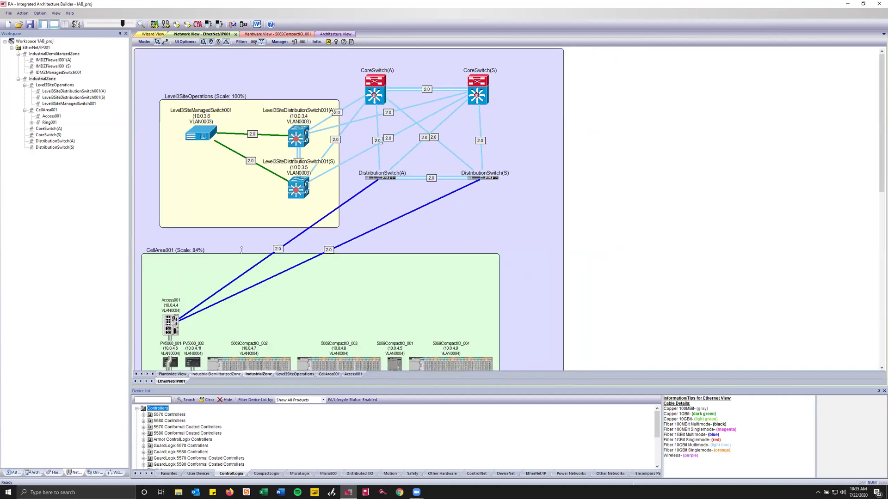
right_click(384, 178)
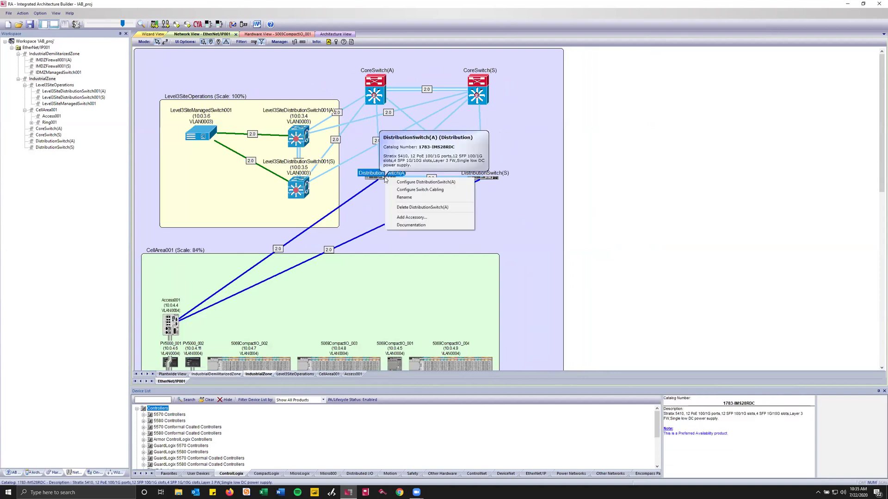
click(431, 192)
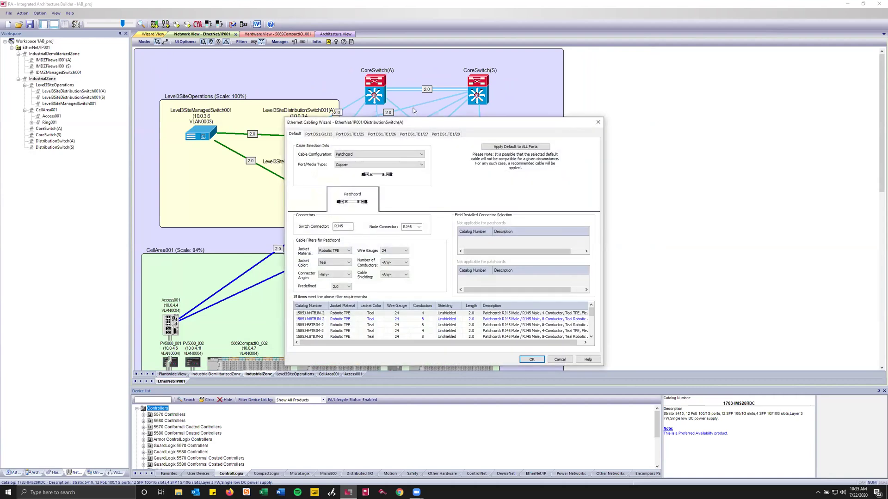
click(317, 135)
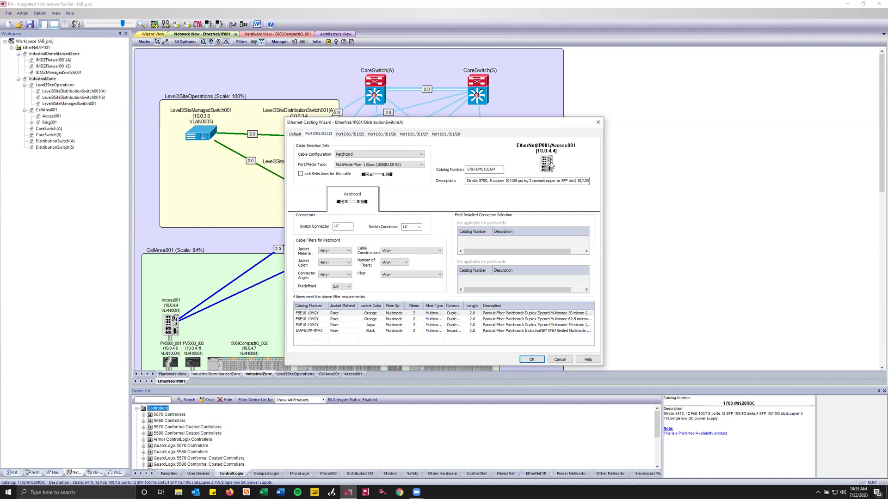
click(359, 135)
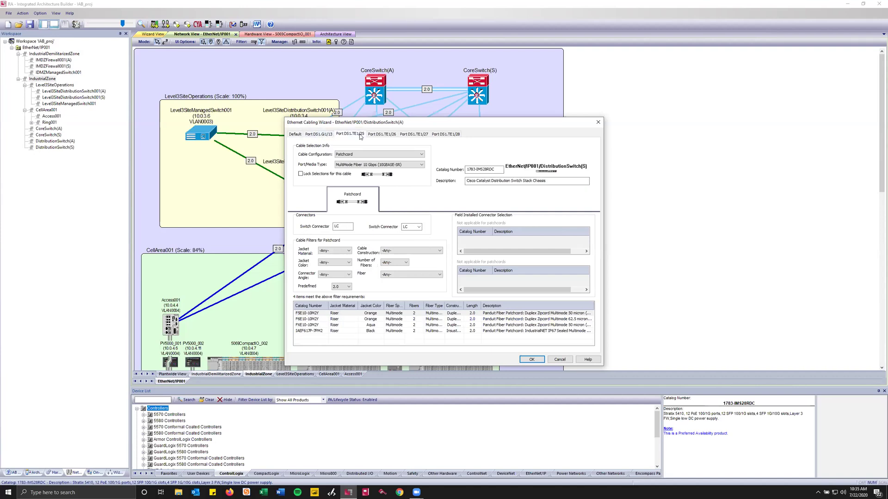
click(385, 134)
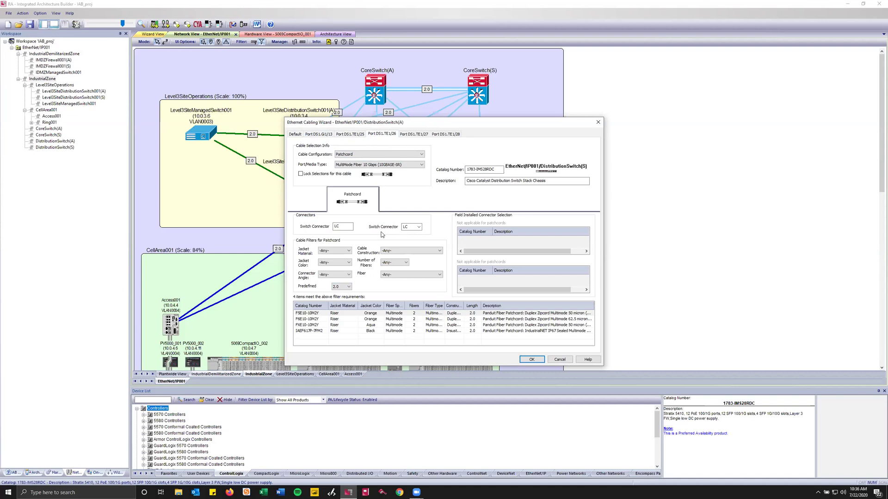
Try an M12 node connector in the default cabling of DistributionSwitch(A), and set it back to RJ45.
click(296, 135)
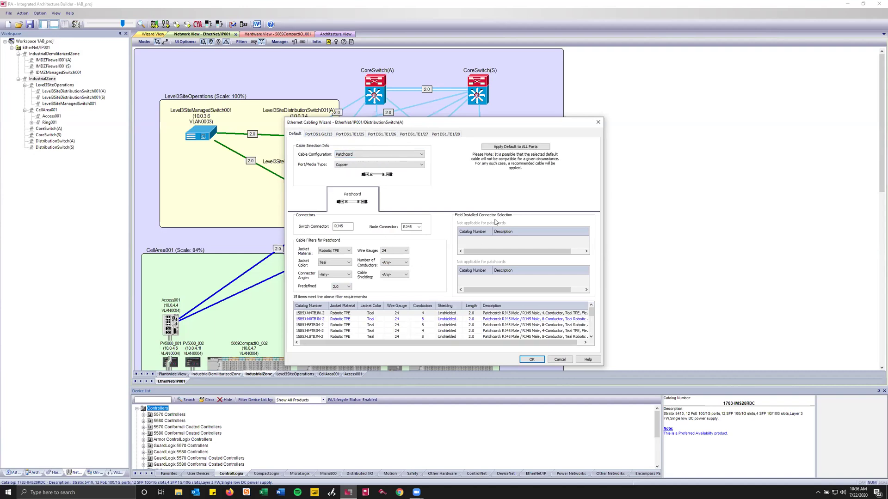
click(418, 227)
click(420, 220)
click(420, 228)
click(415, 239)
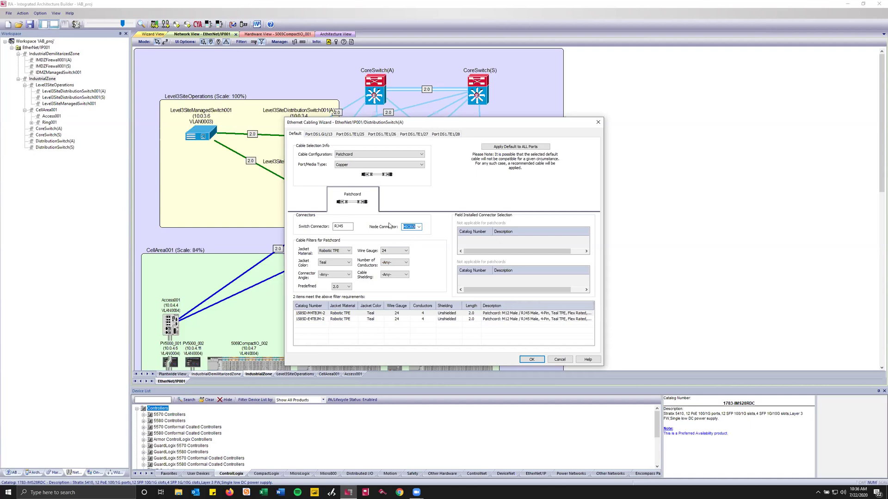
click(419, 227)
click(412, 236)
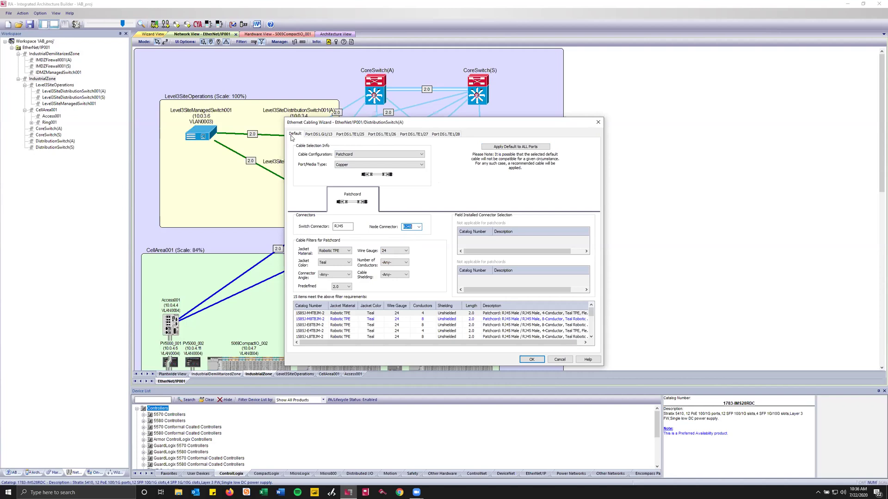
drag(373, 127, 461, 133)
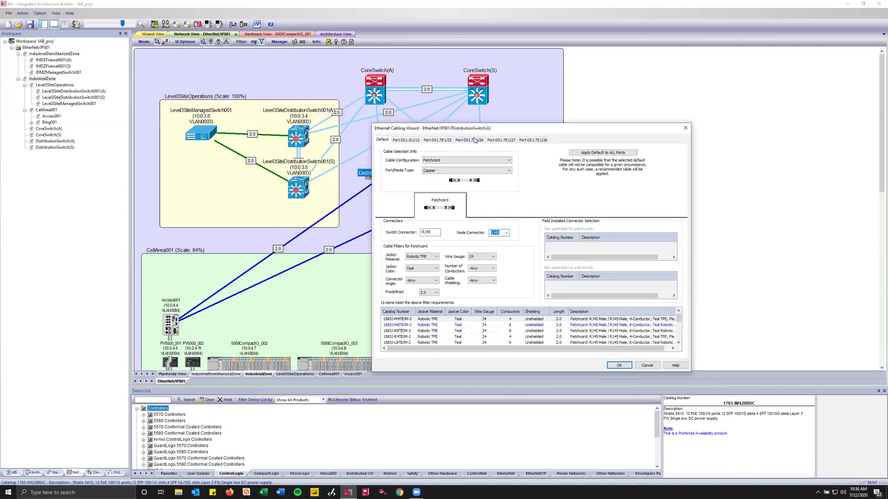
Apply the default cable to all ports of DistributionSwitch(A), re-selecting the connected switch cables, and accept the cabling settings.
click(602, 153)
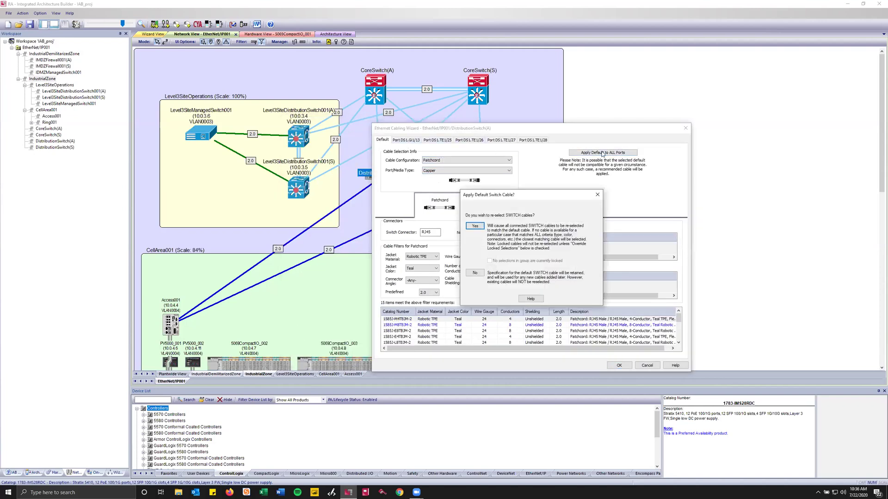
click(475, 226)
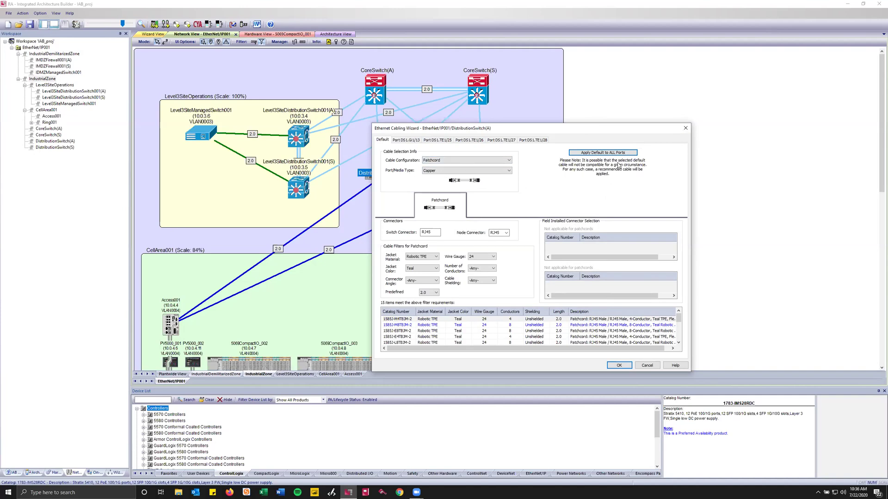
click(622, 367)
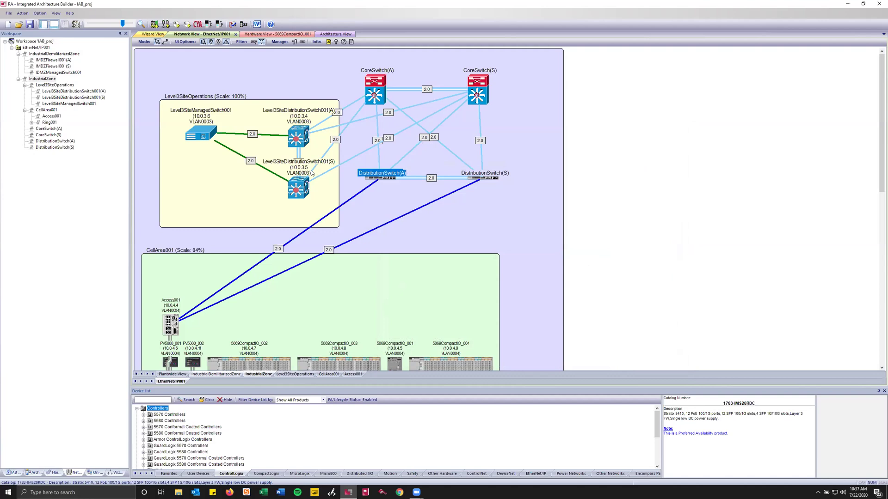
Filter the network view to show only VLAN0004, with filtered VLANs grayed out and the displayed VLAN shaded.
scroll(369, 157, down, 1)
scroll(369, 157, down, 3)
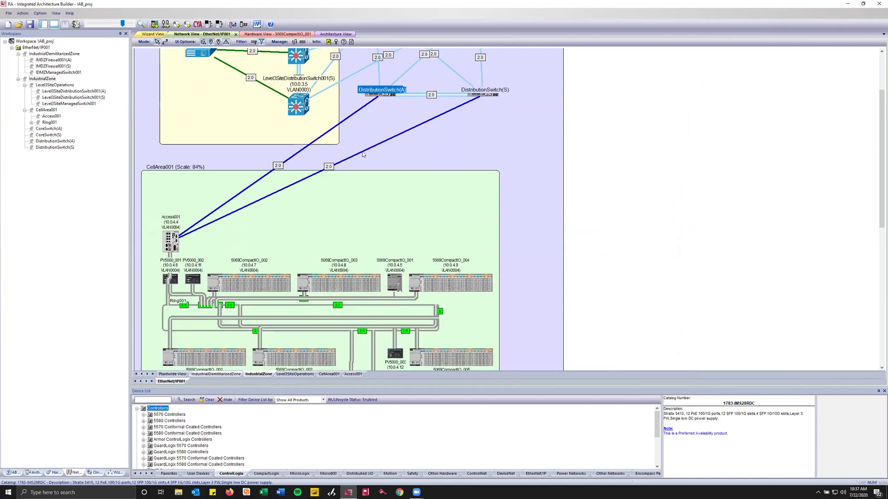
scroll(500, 210, down, 3)
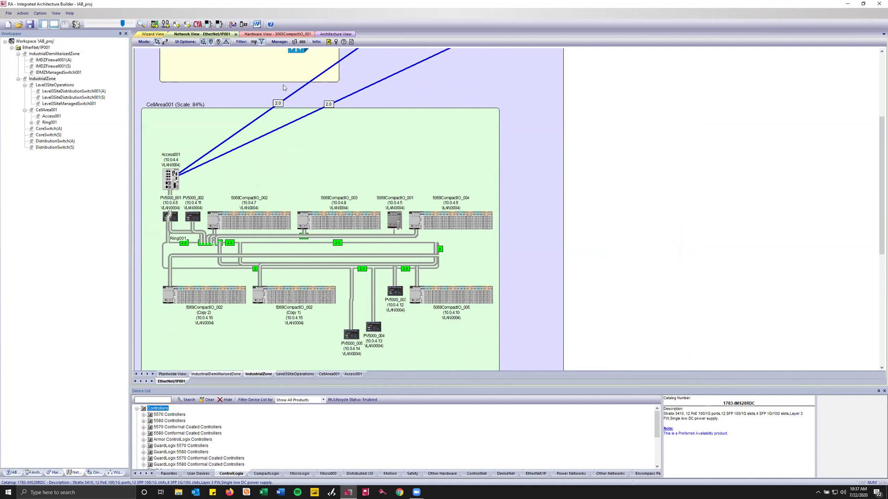
click(253, 42)
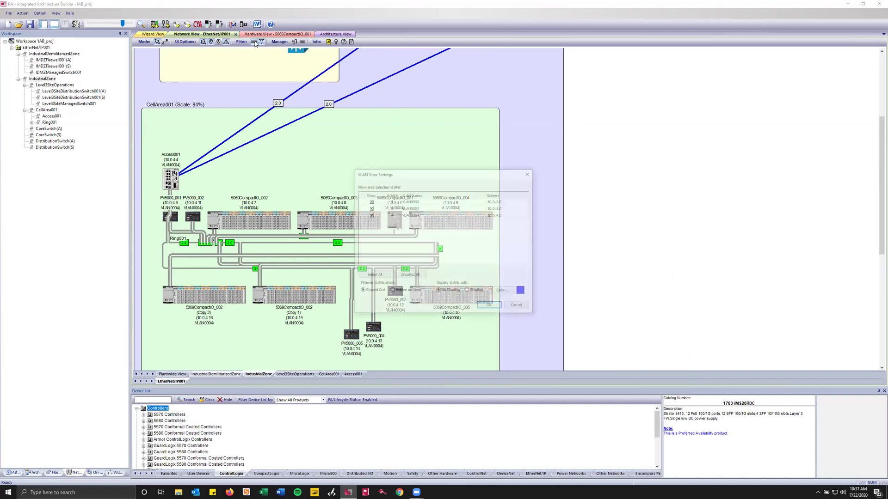
click(370, 201)
click(370, 208)
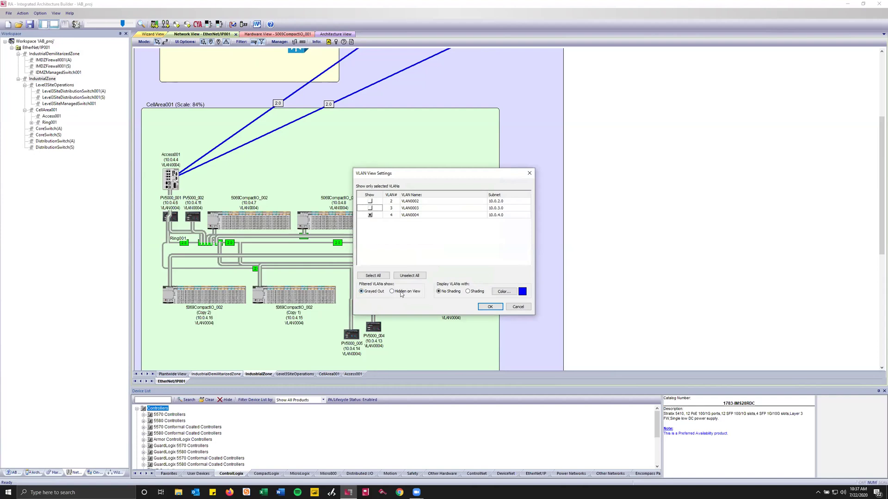
click(472, 293)
click(490, 307)
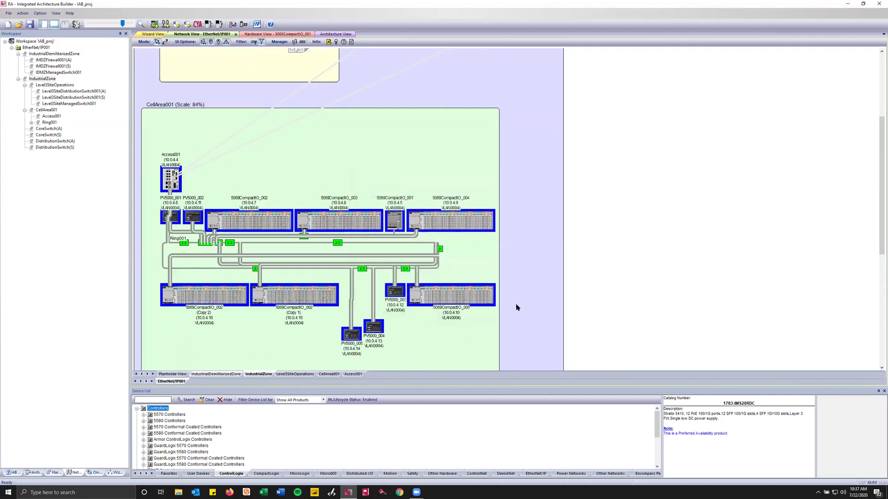
Select all VLANs for display again in the VLAN view settings.
drag(123, 24, 102, 24)
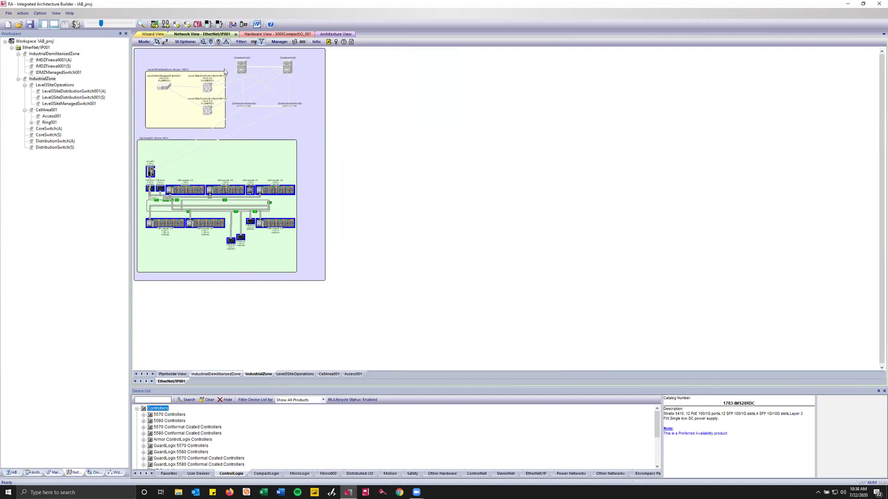
click(254, 43)
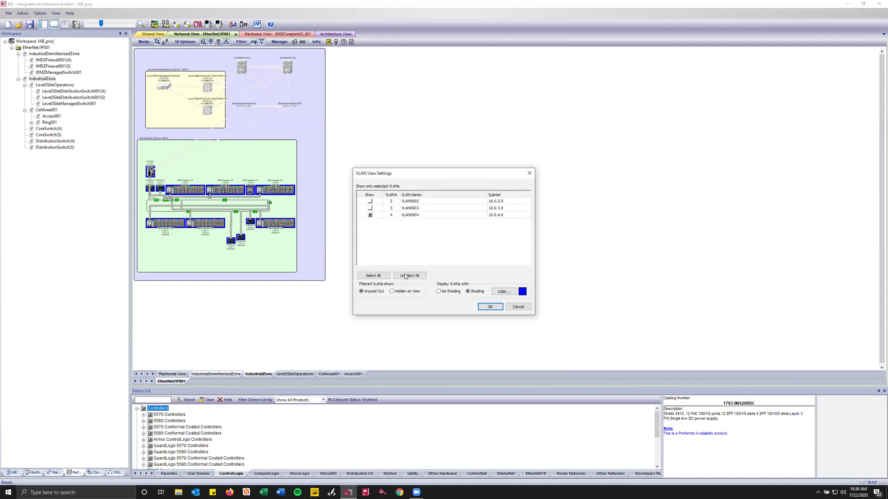
click(373, 276)
click(498, 309)
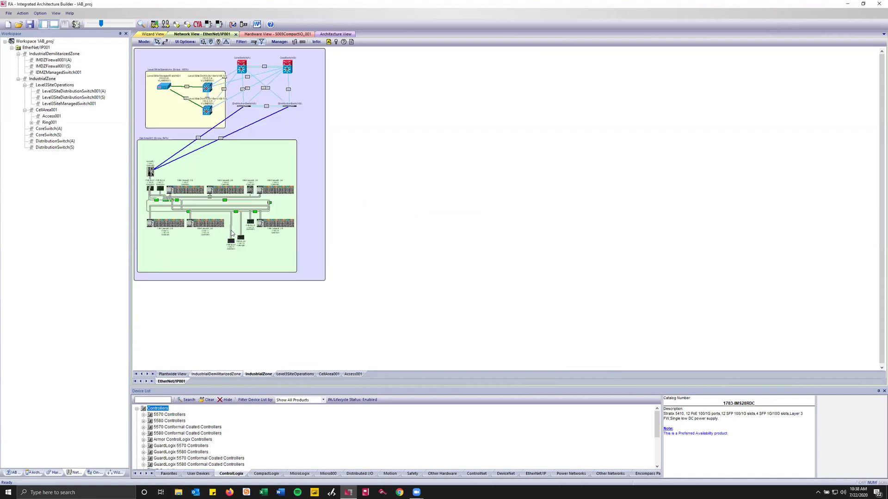
View the default copper cable specification for switch-to-switch connections and close it without changes.
click(297, 43)
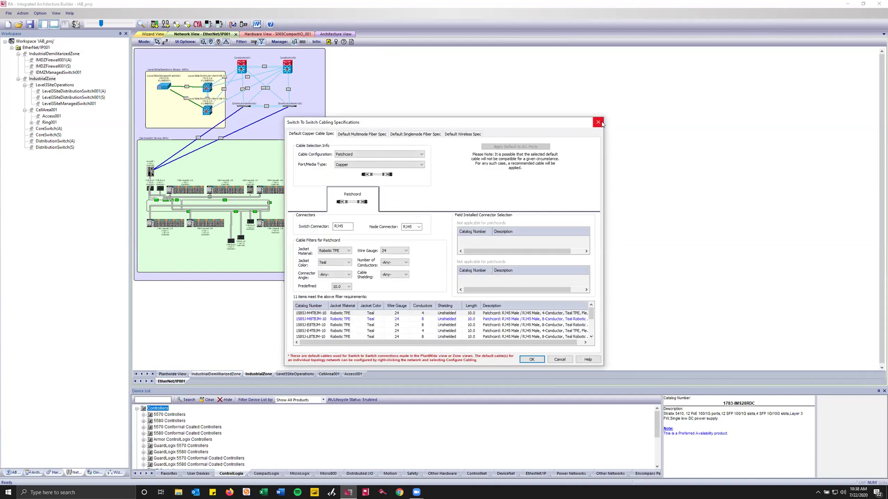
click(597, 122)
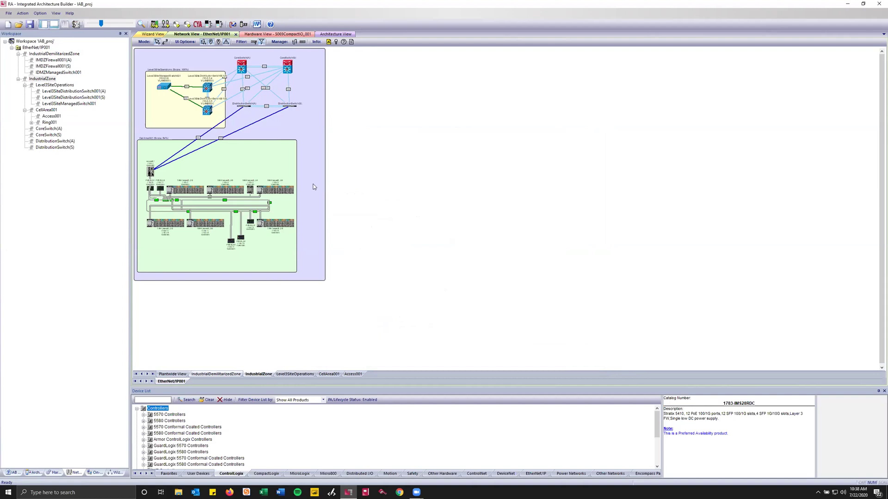
Open the lab "Using Converged Plantwide Ethernet (CPwE) concepts in IAB" from the Networks section of the help labs.
click(73, 14)
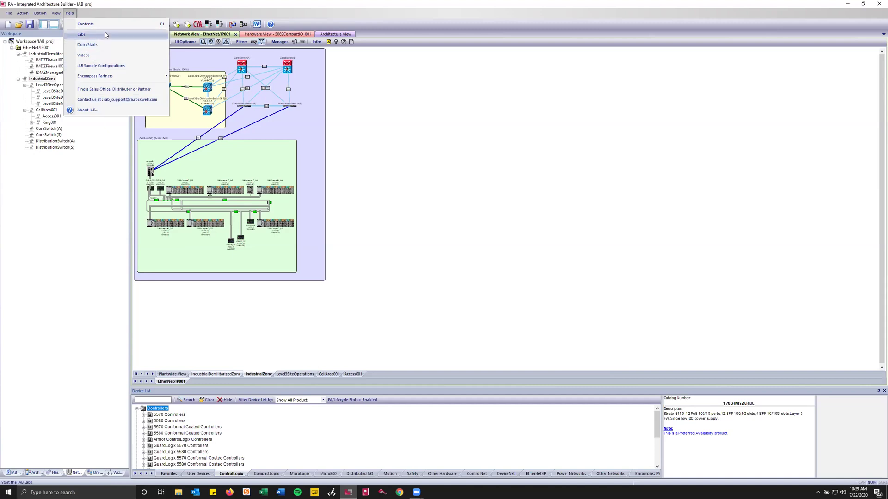
click(89, 35)
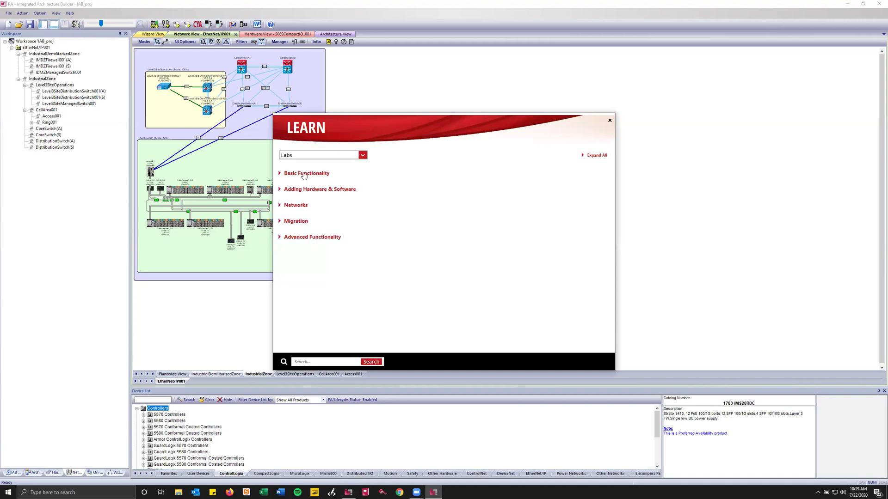
click(307, 155)
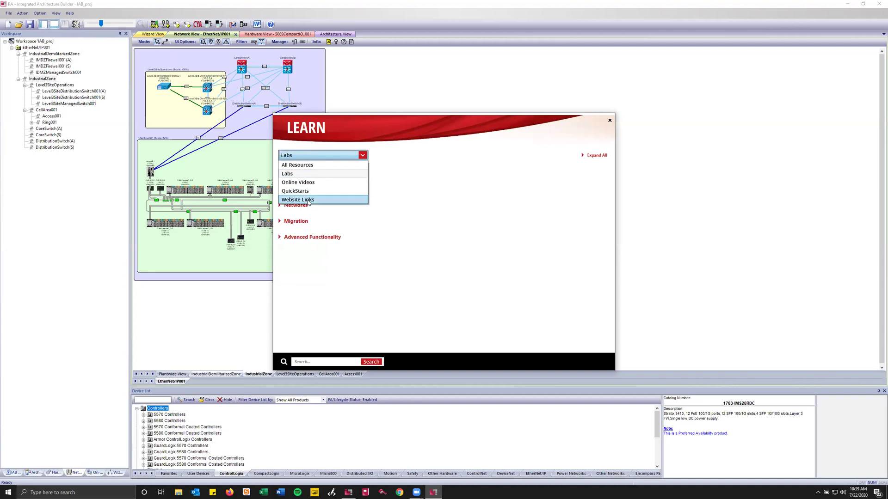
click(308, 154)
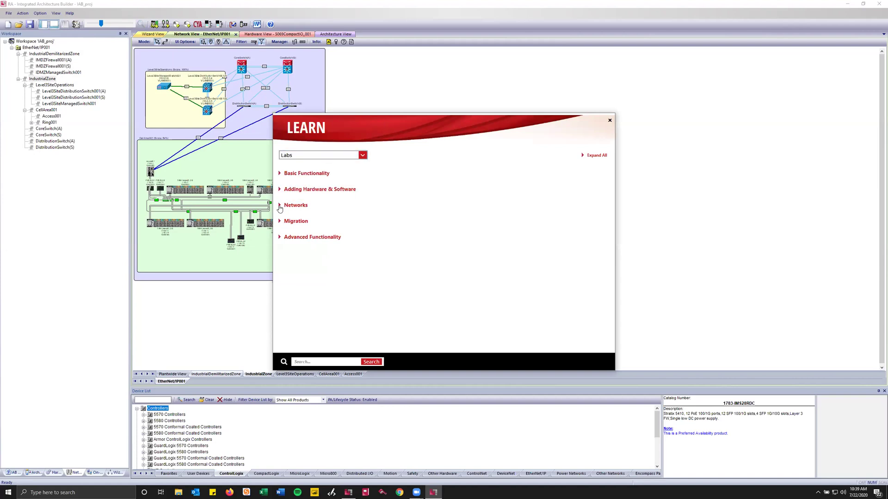
click(280, 208)
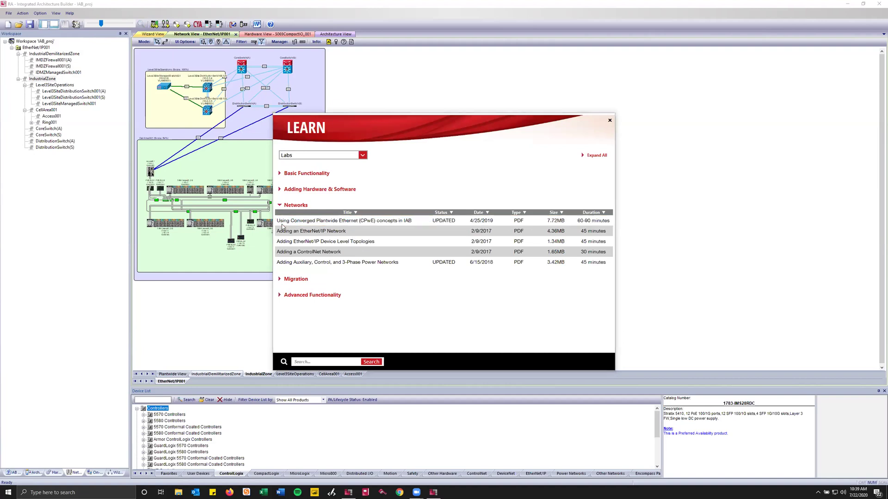
mouse_move(327, 226)
click(478, 222)
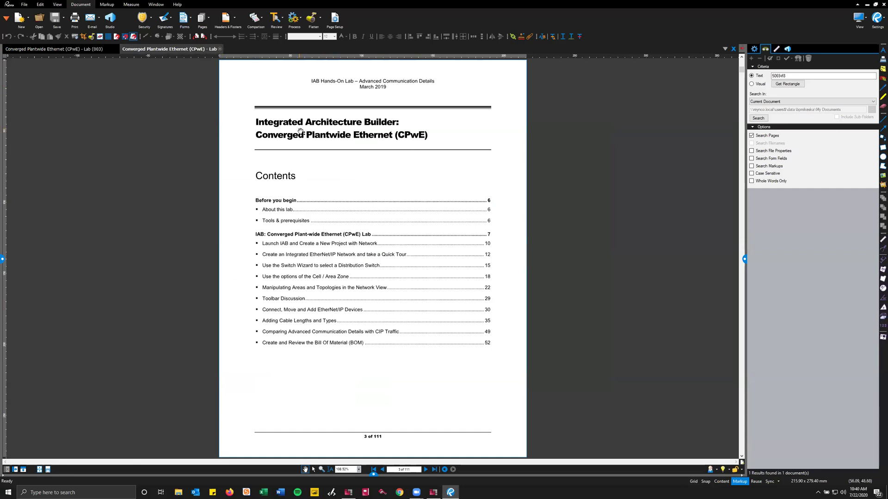
Look through the lab document's contents and appendix list, and return to the project by leaving the document and closing the learning resources.
scroll(325, 165, up, 3)
scroll(325, 164, down, 3)
scroll(336, 225, down, 5)
scroll(351, 227, down, 3)
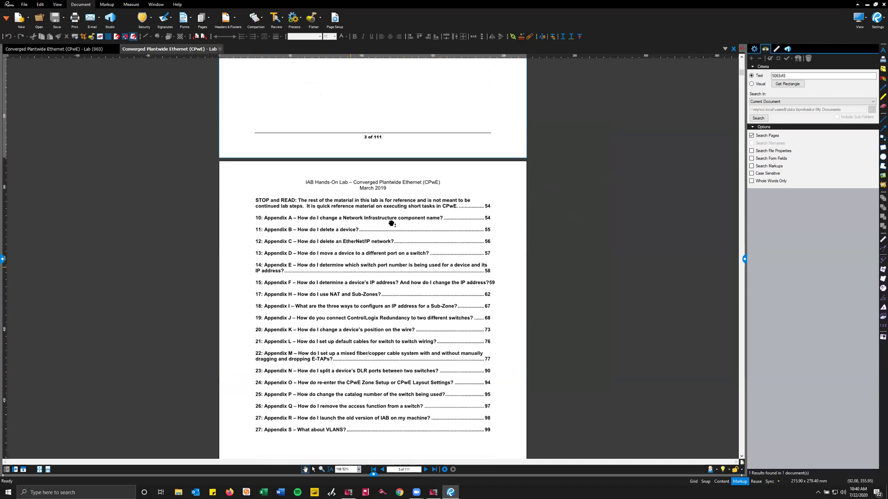
click(867, 5)
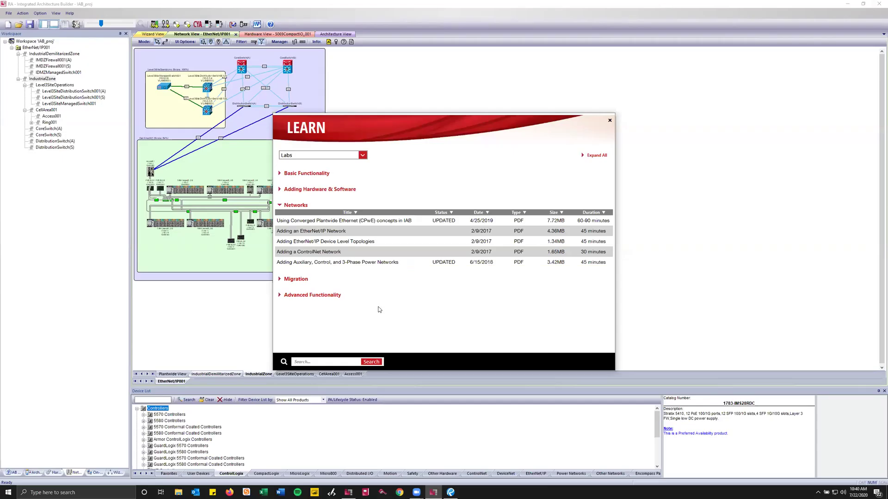
click(609, 120)
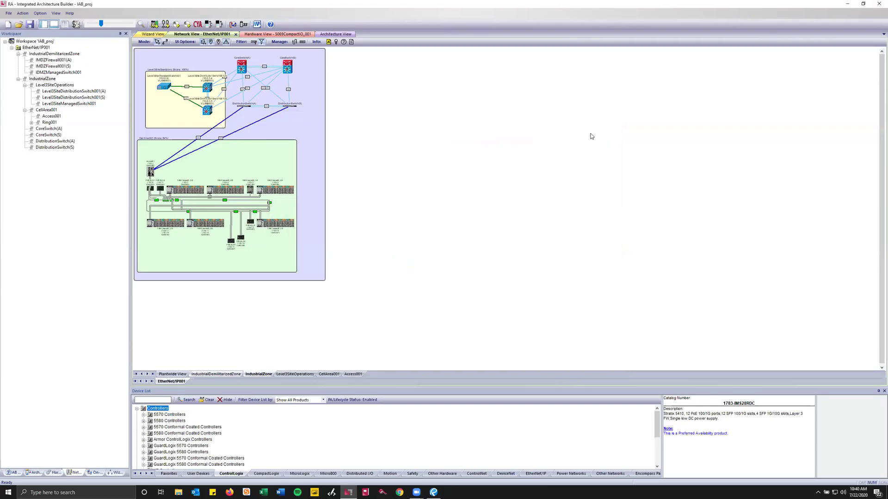
click(398, 224)
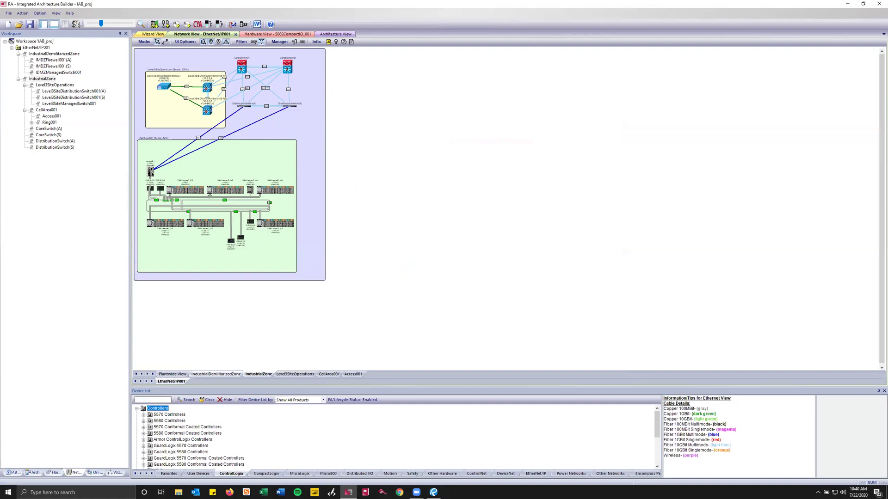
click(416, 492)
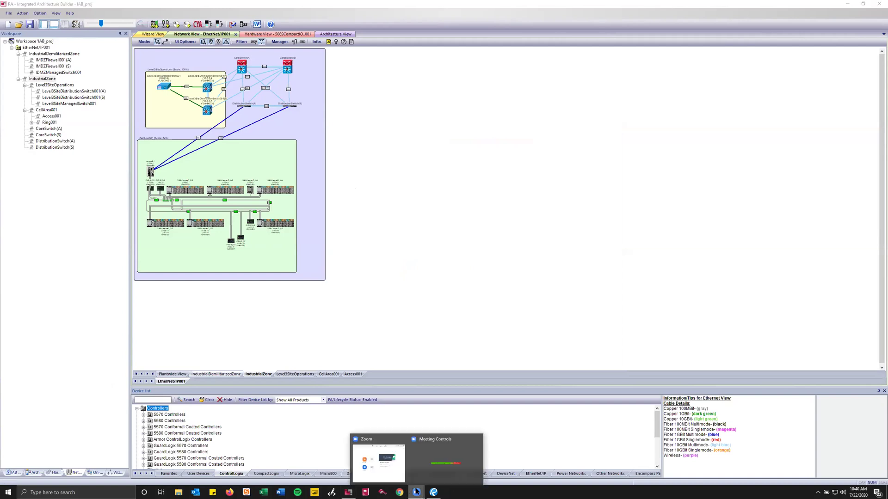
click(456, 463)
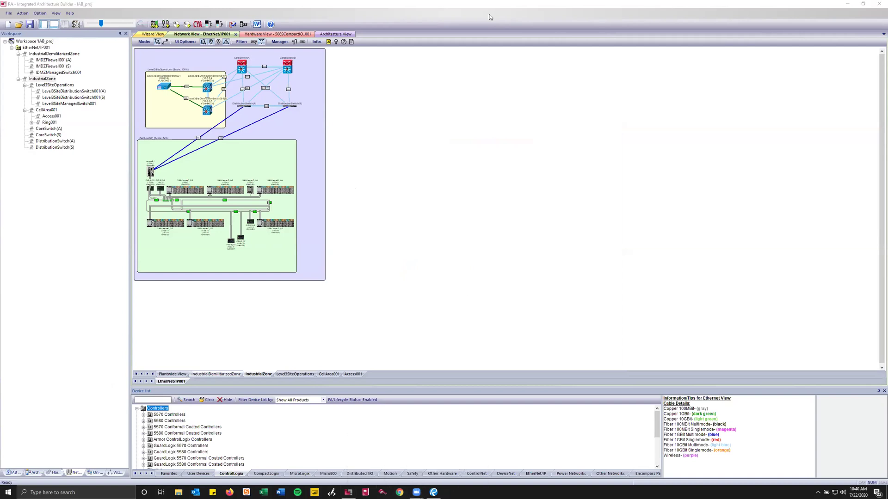